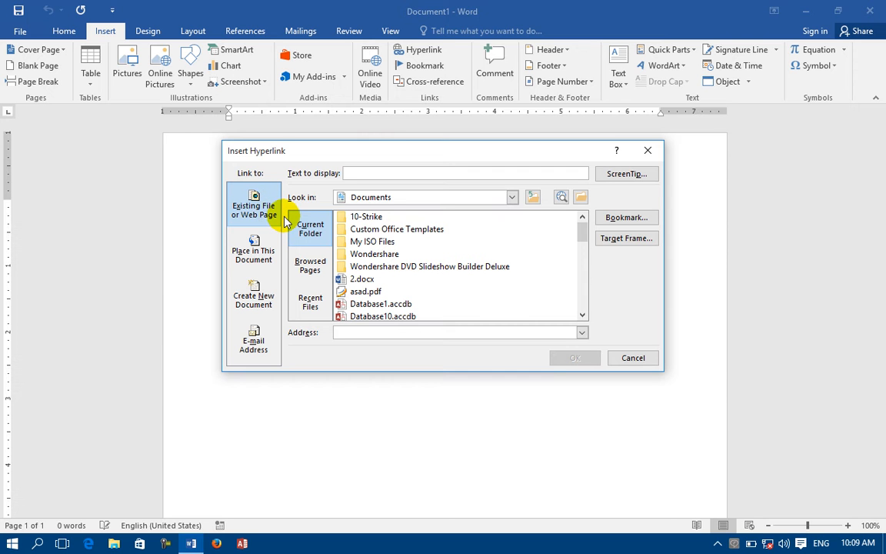
Insert a hyperlink to Lesson 22 of Ms Word 2016.docx on the Desktop, showing its full path.
{"action": "left_click", "coordinate": [383, 198]}
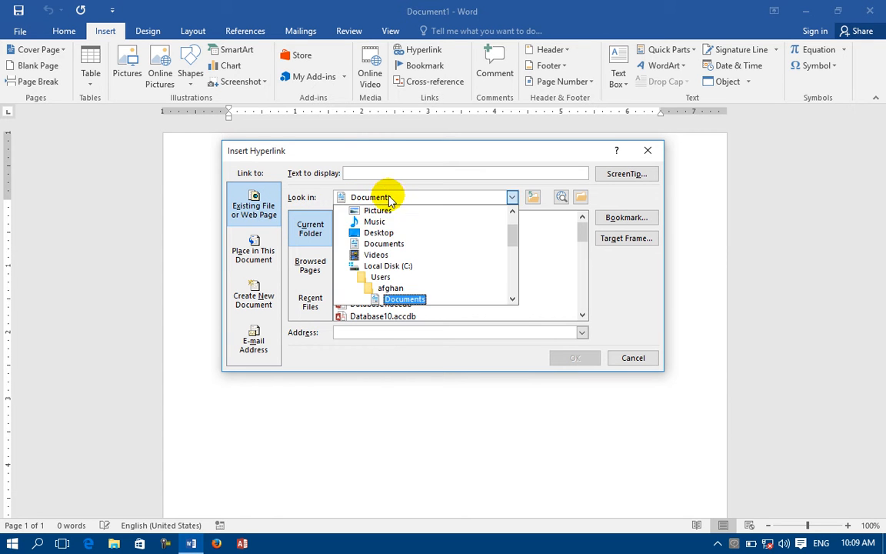
{"action": "left_click", "coordinate": [383, 233]}
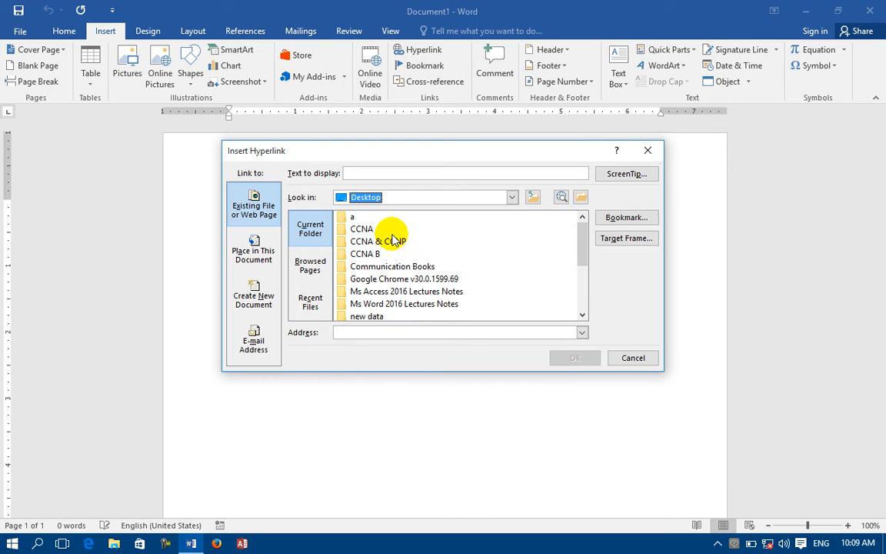
{"action": "left_click", "coordinate": [582, 315]}
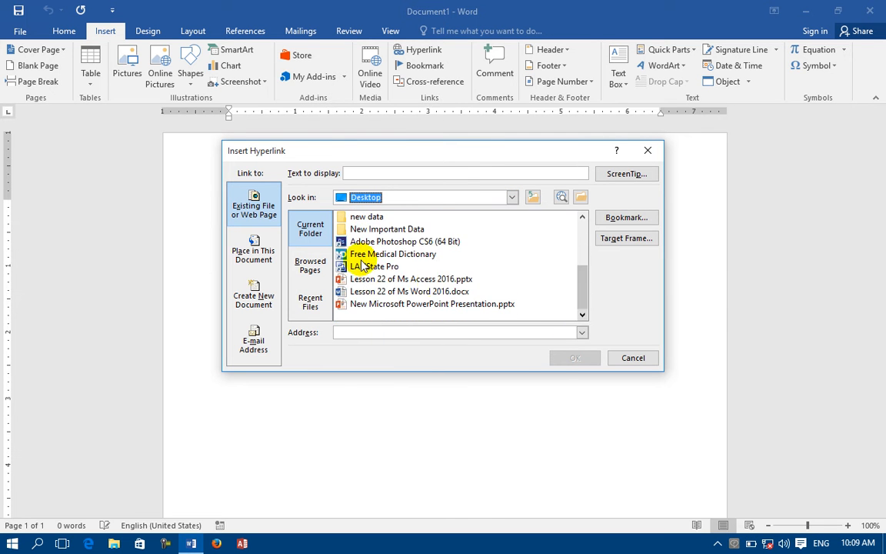
{"action": "left_click", "coordinate": [388, 291]}
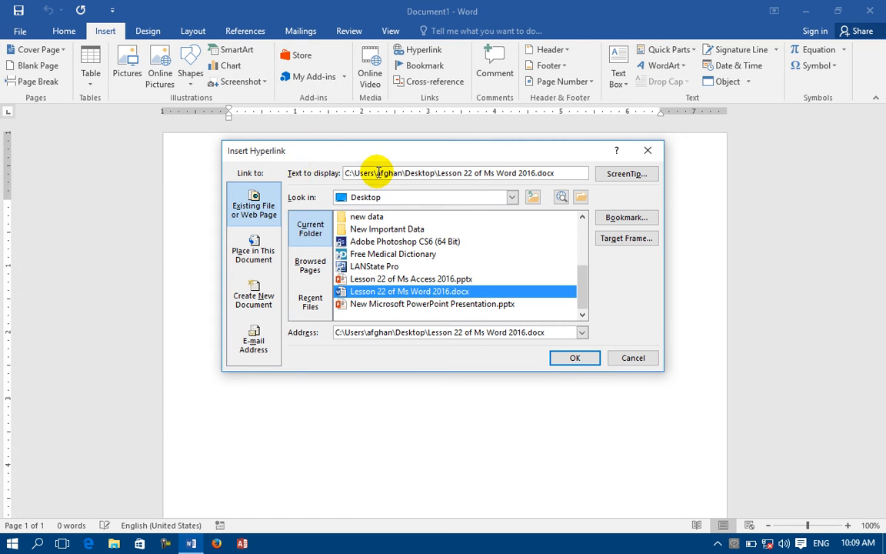
{"action": "left_click_drag", "start_coordinate": [560, 174], "coordinate": [231, 188]}
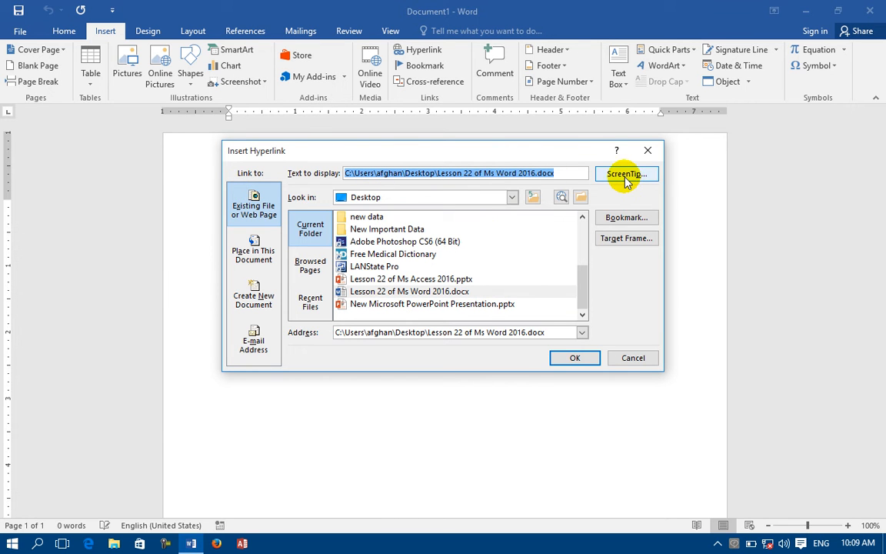
{"action": "left_click", "coordinate": [576, 357]}
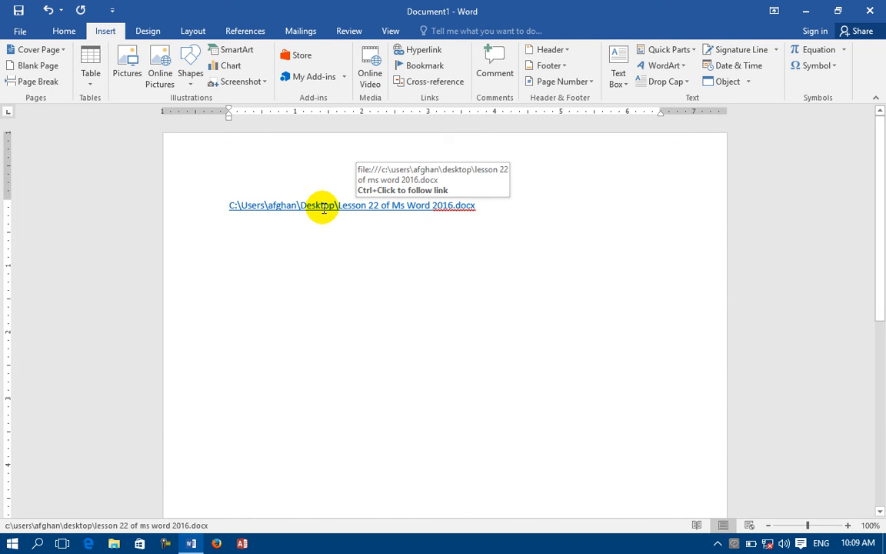
{"action": "left_click", "coordinate": [323, 214], "text": "ctrl"}
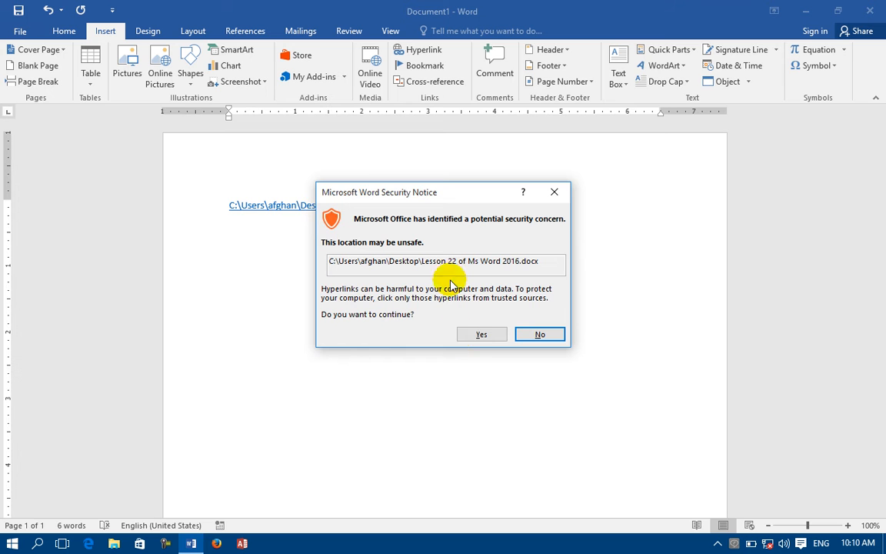
{"action": "left_click", "coordinate": [482, 336]}
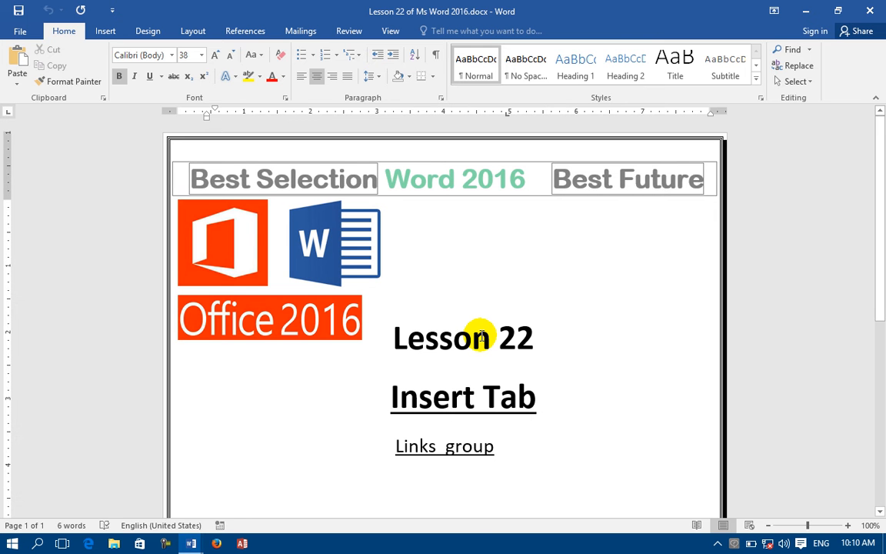
{"action": "left_click", "coordinate": [870, 11]}
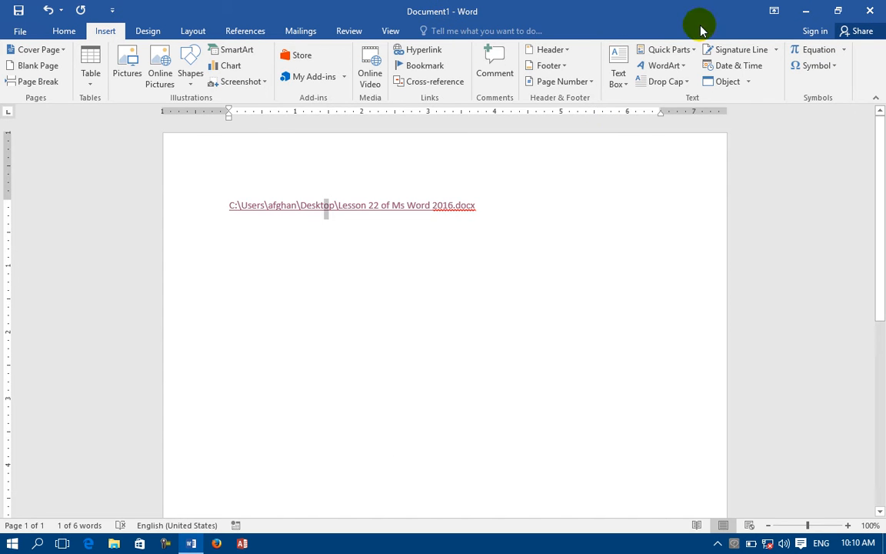
{"action": "left_click", "coordinate": [806, 10]}
{"action": "left_click", "coordinate": [258, 199]}
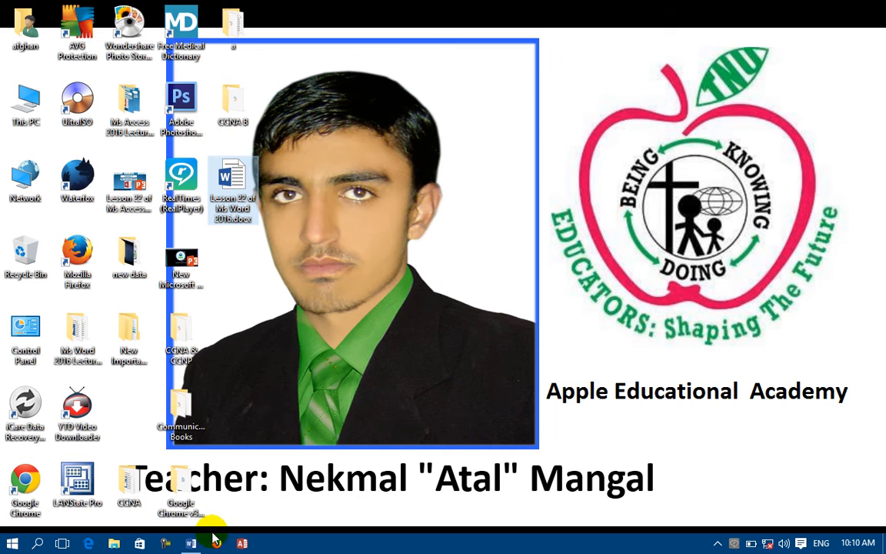
{"action": "left_click", "coordinate": [192, 545]}
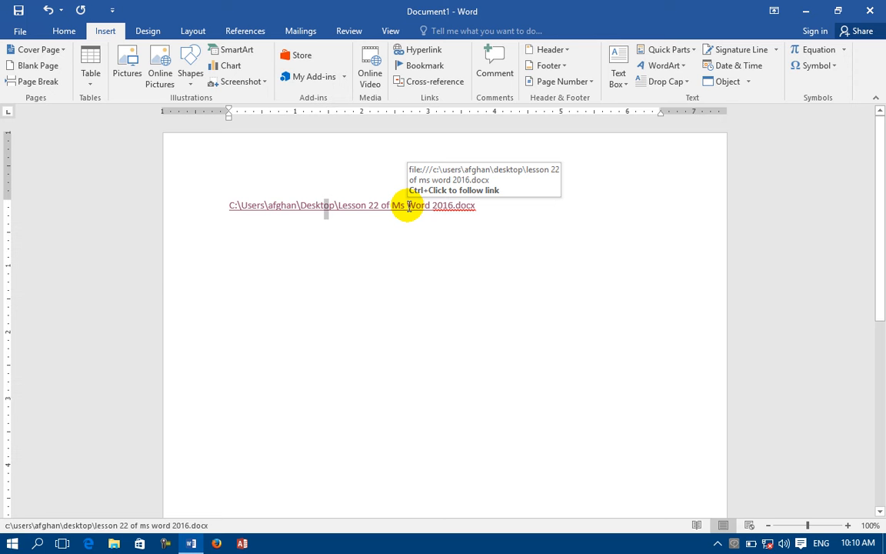
Give the hyperlink the ScreenTip 'Please click here'.
{"action": "right_click", "coordinate": [408, 205]}
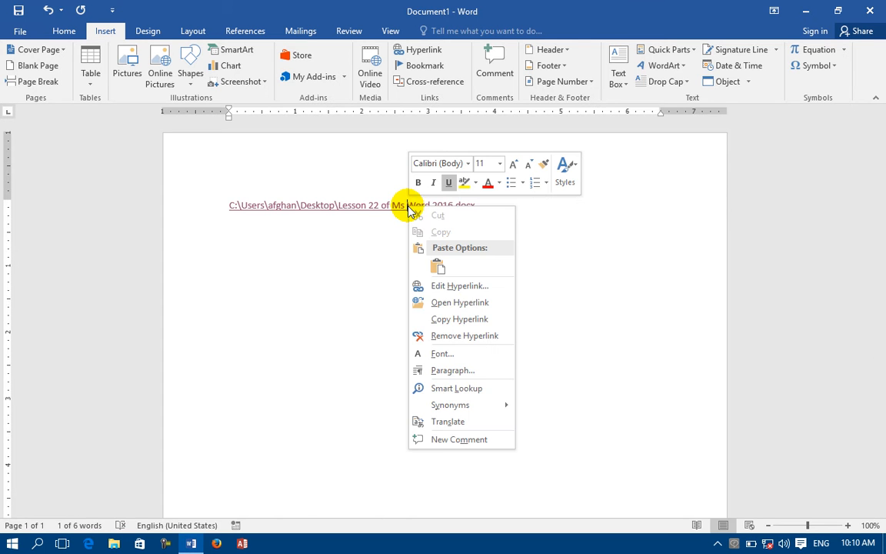
{"action": "left_click", "coordinate": [454, 286]}
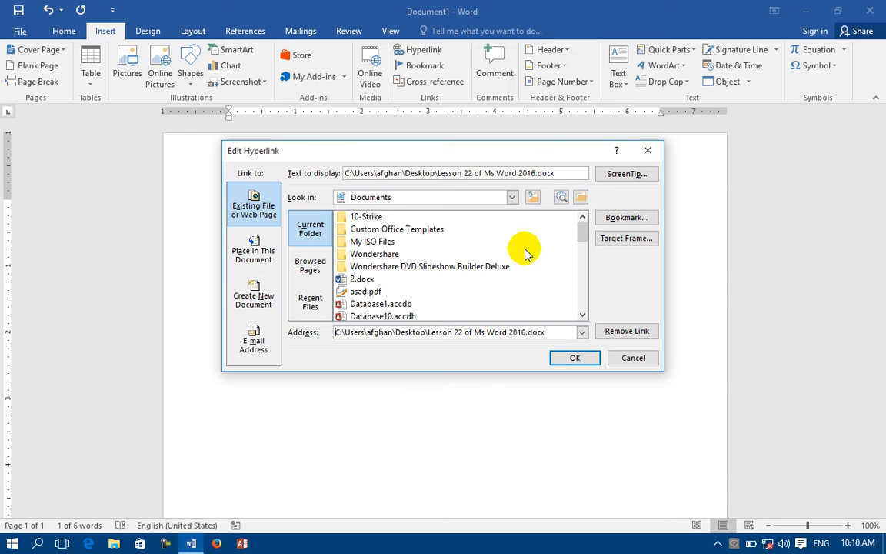
{"action": "left_click", "coordinate": [620, 175]}
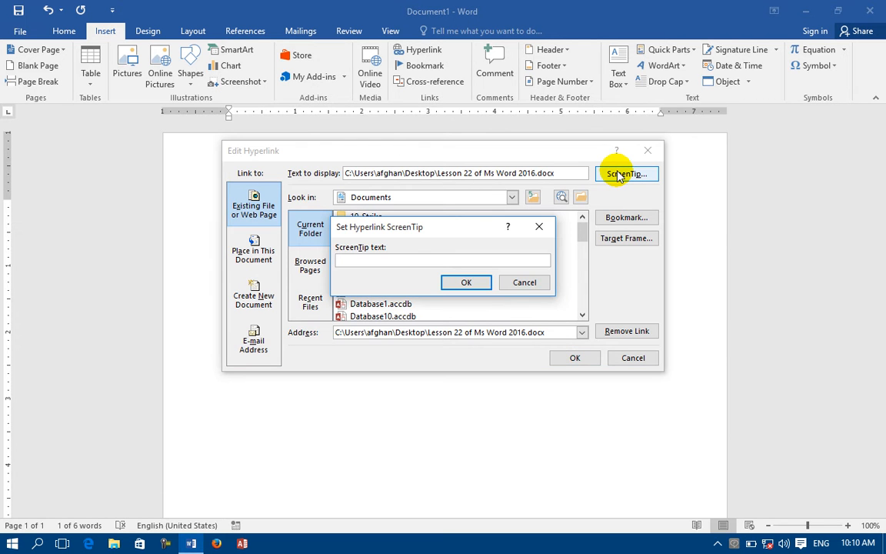
{"action": "type", "text": "Please click here"}
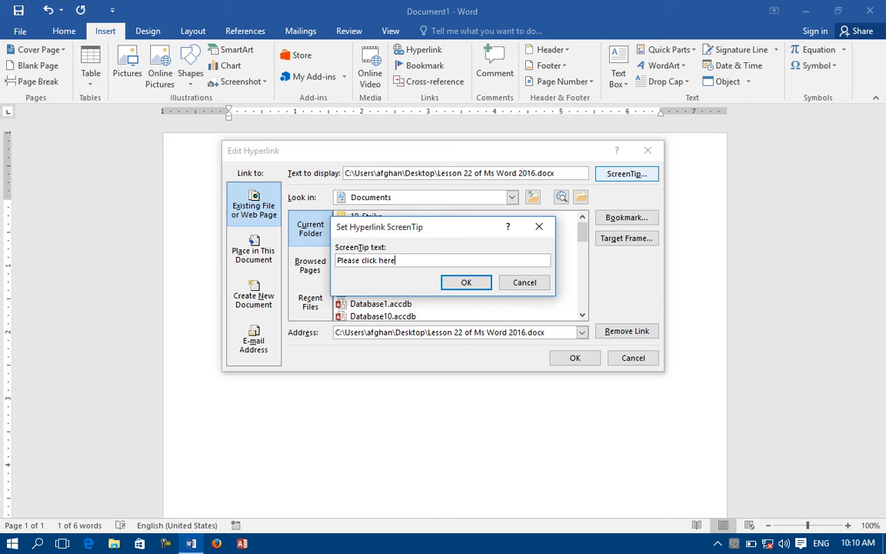
{"action": "left_click", "coordinate": [470, 283]}
{"action": "left_click", "coordinate": [574, 358]}
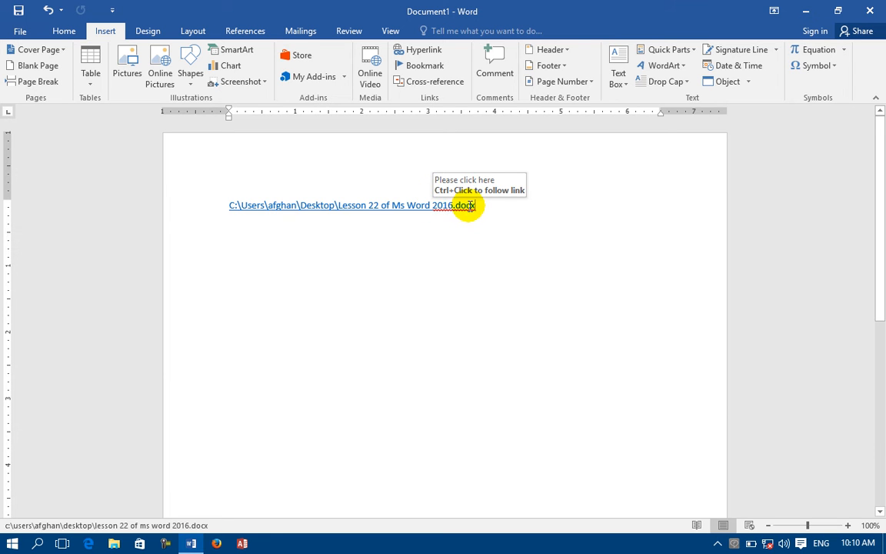
Change the hyperlink's display text from the full path to 'open file'.
{"action": "right_click", "coordinate": [465, 206]}
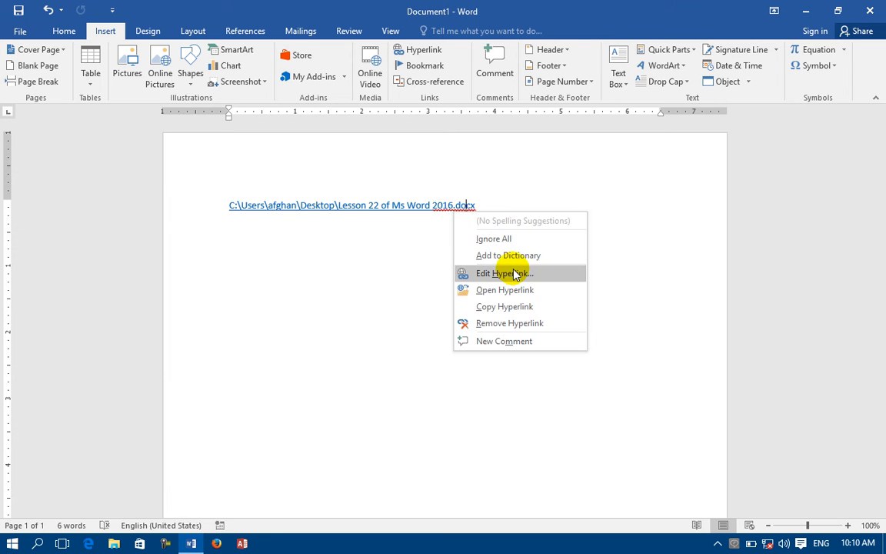
{"action": "left_click", "coordinate": [511, 274]}
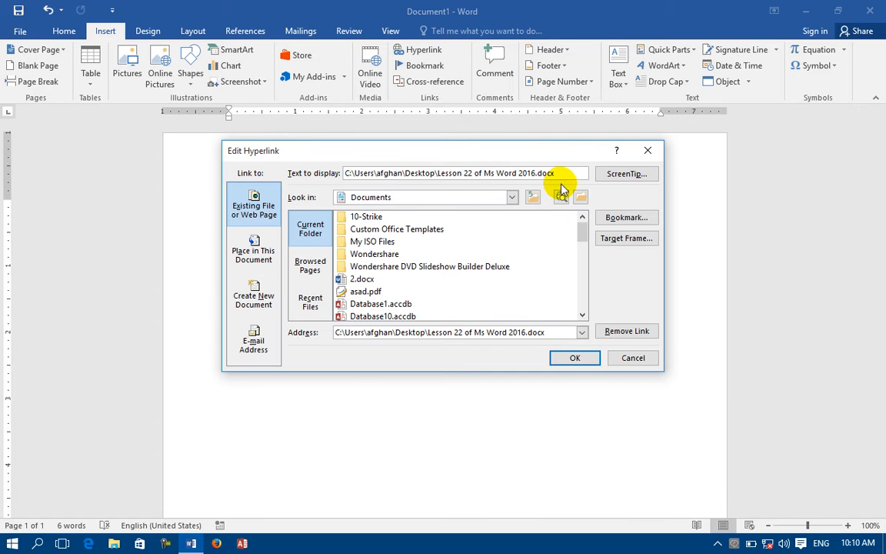
{"action": "left_click_drag", "start_coordinate": [564, 172], "coordinate": [131, 156]}
{"action": "type", "text": "open file"}
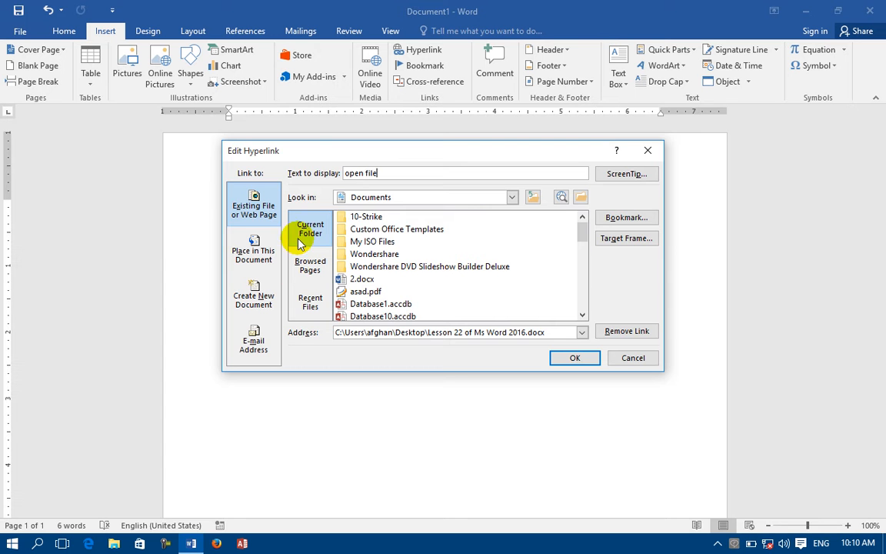
{"action": "left_click", "coordinate": [573, 358]}
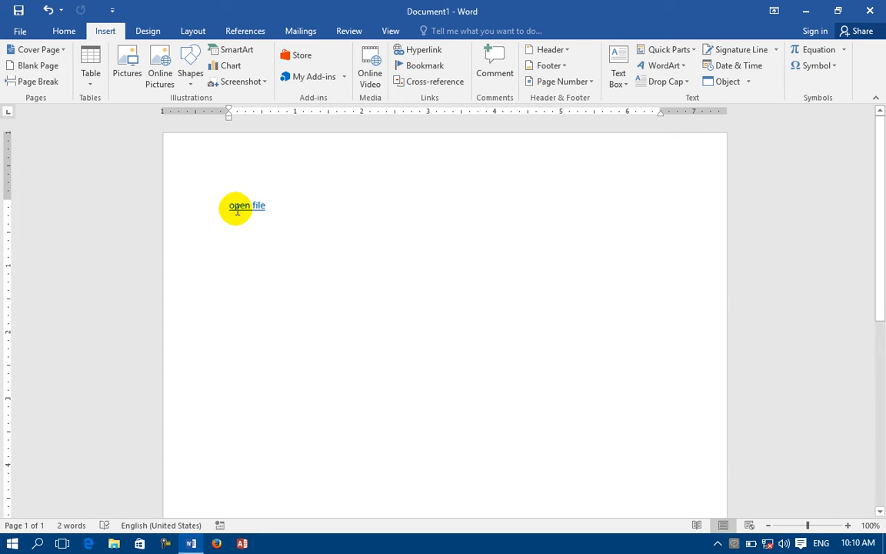
{"action": "mouse_move", "coordinate": [241, 208]}
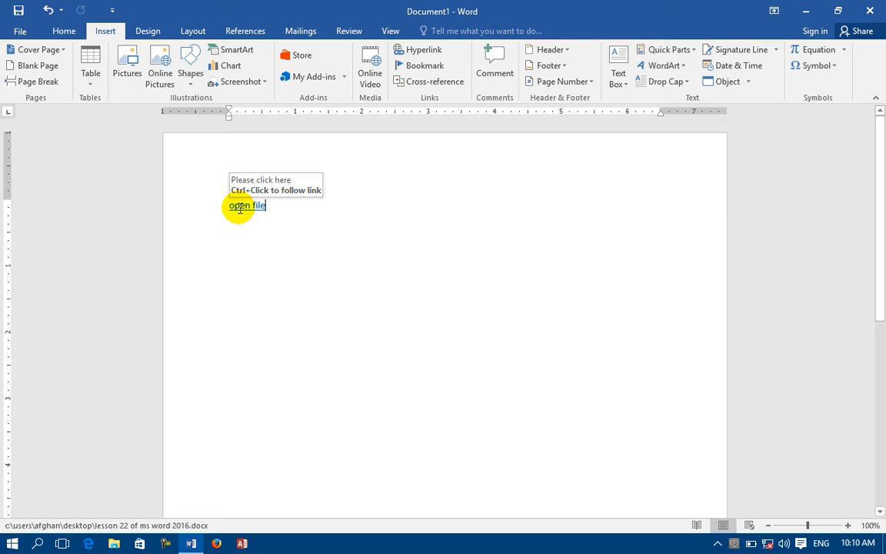
Enlarge the 'open file' link text with Grow Font up to 100 pt.
{"action": "left_click_drag", "start_coordinate": [275, 205], "coordinate": [188, 213]}
{"action": "left_click", "coordinate": [64, 31]}
{"action": "left_click", "coordinate": [216, 56]}
{"action": "left_click", "coordinate": [217, 55]}
{"action": "left_click", "coordinate": [216, 55]}
{"action": "left_click", "coordinate": [216, 56]}
{"action": "left_click", "coordinate": [216, 55]}
{"action": "left_click", "coordinate": [217, 55]}
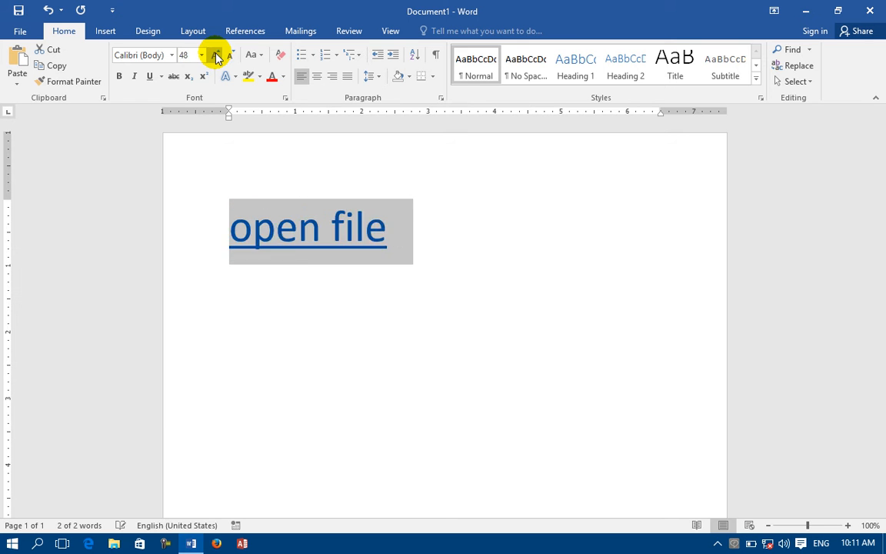
{"action": "left_click", "coordinate": [216, 56]}
{"action": "left_click", "coordinate": [216, 55]}
Reselect the whole 'open file' link line.
{"action": "left_click", "coordinate": [604, 308]}
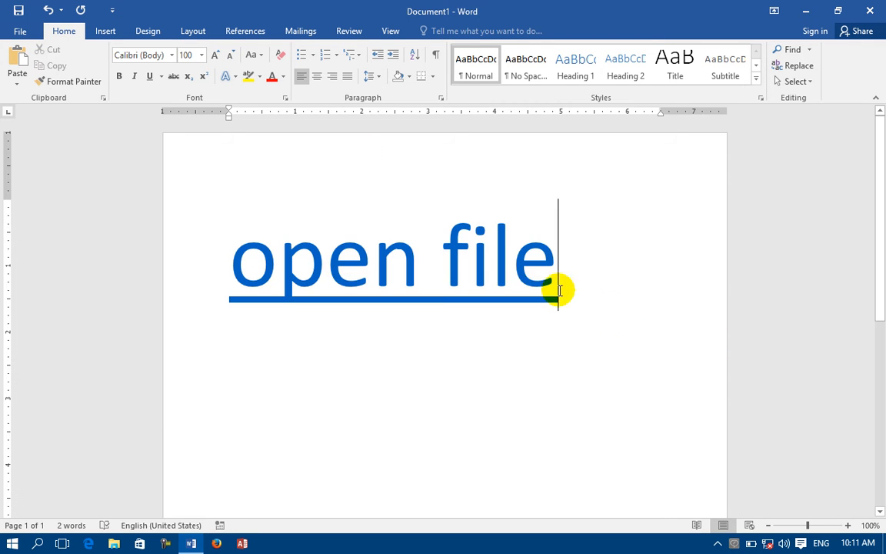
{"action": "left_click_drag", "start_coordinate": [541, 299], "coordinate": [212, 279]}
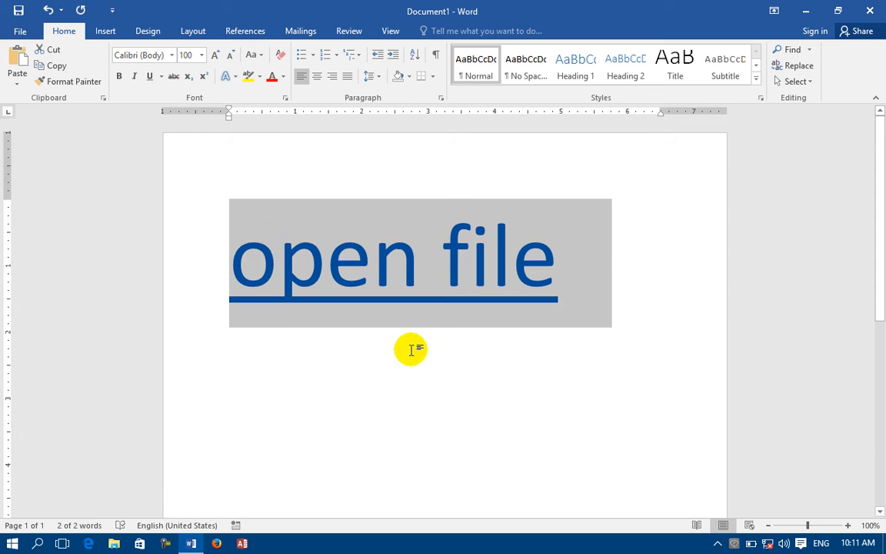
{"action": "left_click", "coordinate": [520, 327]}
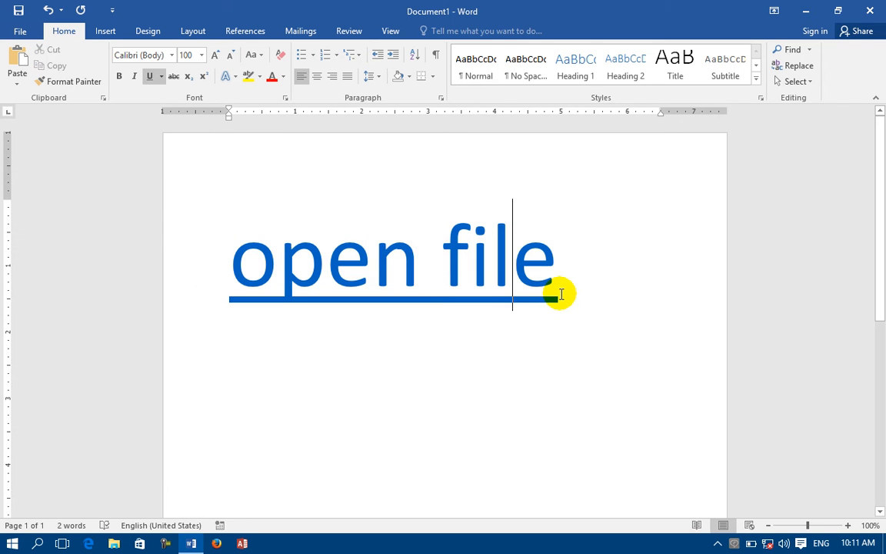
{"action": "left_click", "coordinate": [561, 294]}
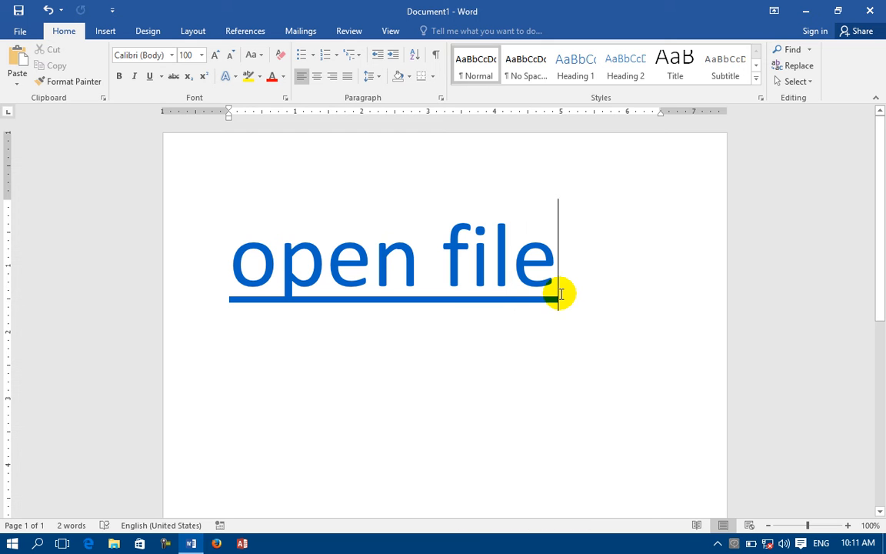
{"action": "left_click", "coordinate": [483, 291]}
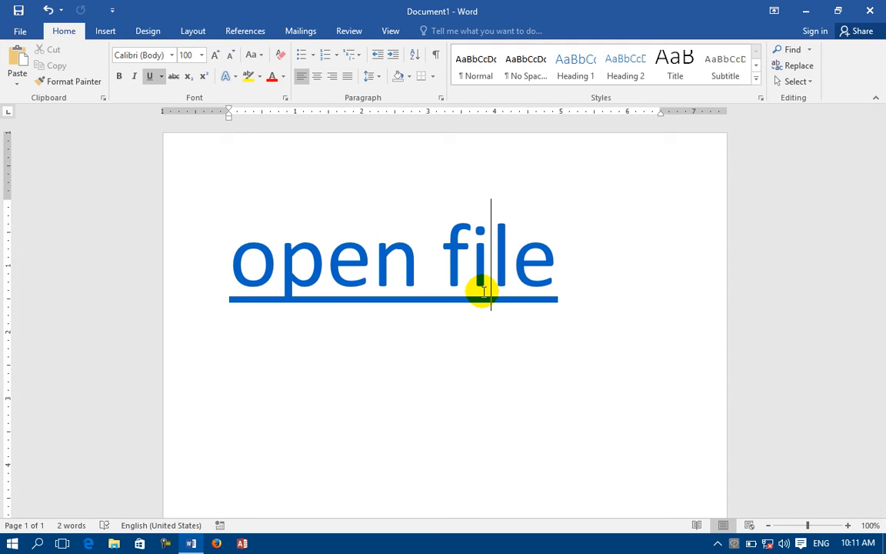
{"action": "left_click_drag", "start_coordinate": [475, 280], "coordinate": [225, 267]}
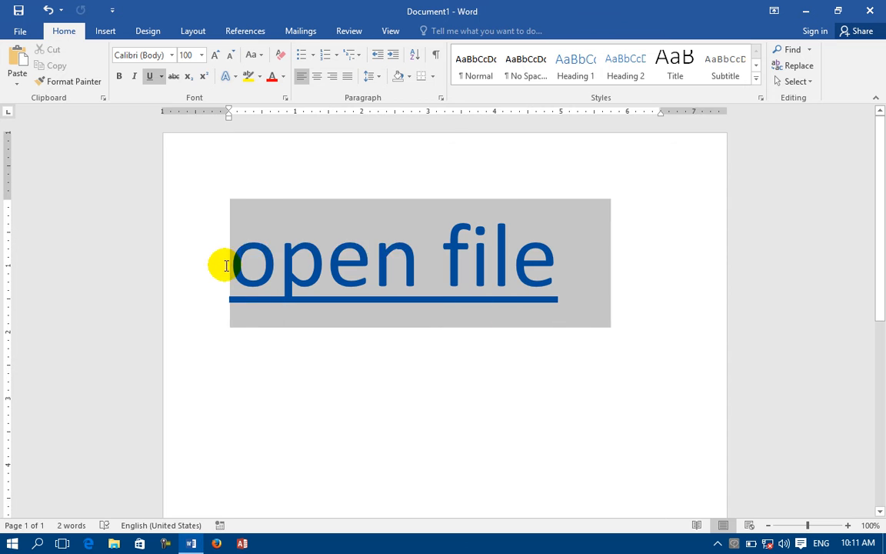
{"action": "left_click", "coordinate": [102, 31]}
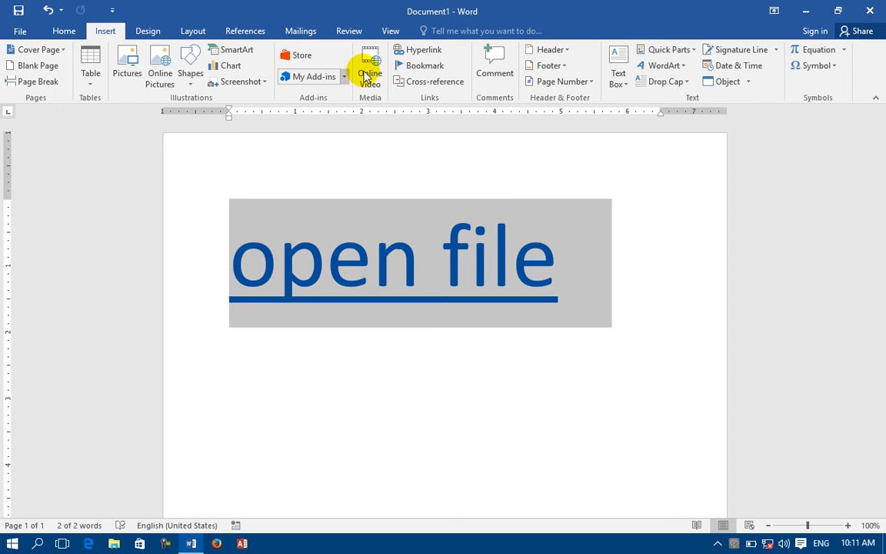
Browse the link's target options, including Place in This Document, then cancel without changes.
{"action": "left_click", "coordinate": [424, 50]}
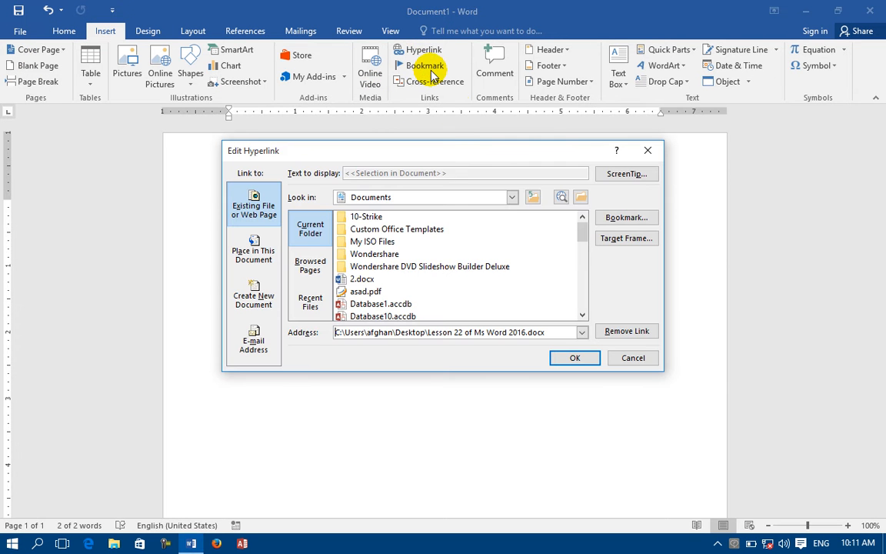
{"action": "left_click", "coordinate": [312, 266]}
{"action": "left_click", "coordinate": [317, 302]}
{"action": "left_click", "coordinate": [314, 223]}
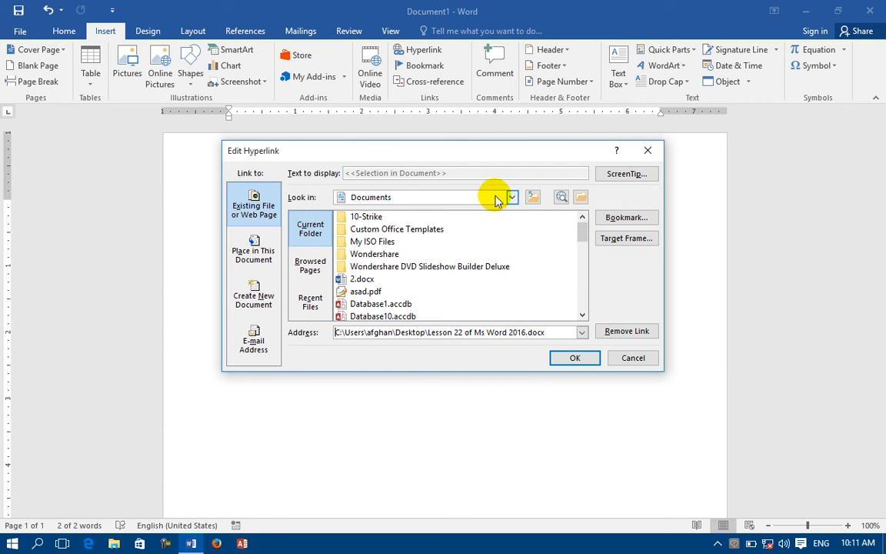
{"action": "left_click", "coordinate": [513, 197]}
{"action": "scroll", "coordinate": [432, 285], "scroll_direction": "down", "scroll_amount": 2}
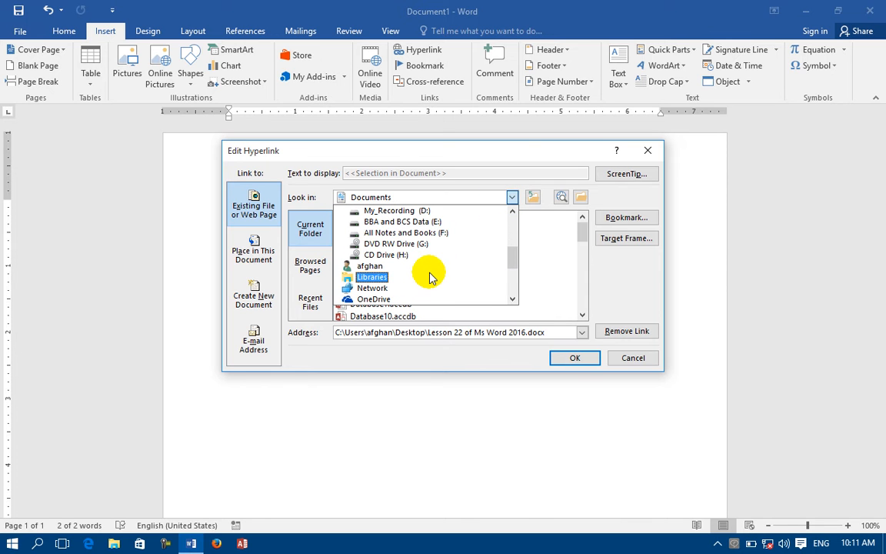
{"action": "left_click", "coordinate": [229, 239]}
{"action": "left_click", "coordinate": [250, 241]}
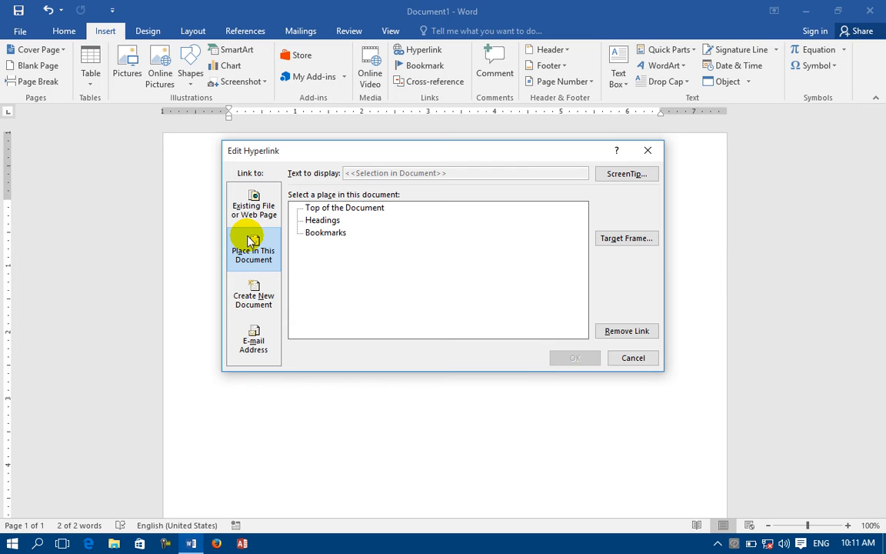
{"action": "left_click", "coordinate": [633, 358]}
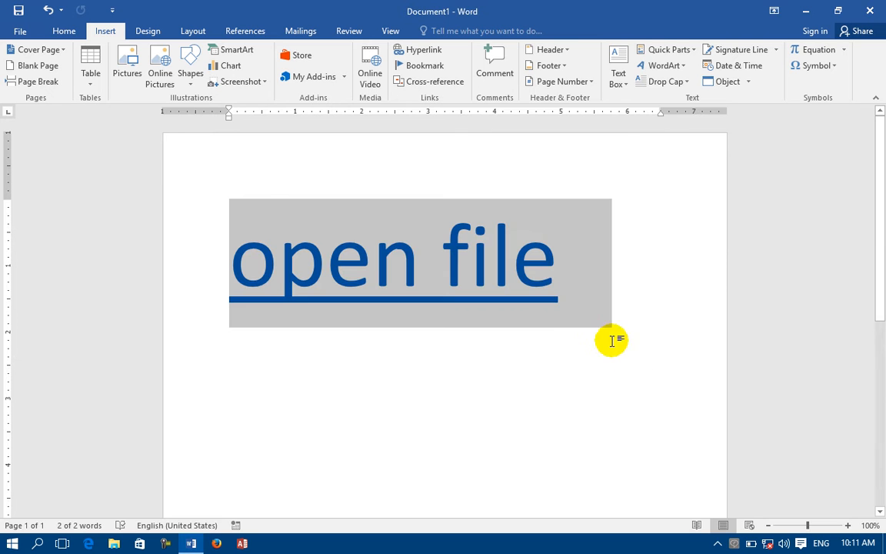
{"action": "left_click", "coordinate": [571, 322]}
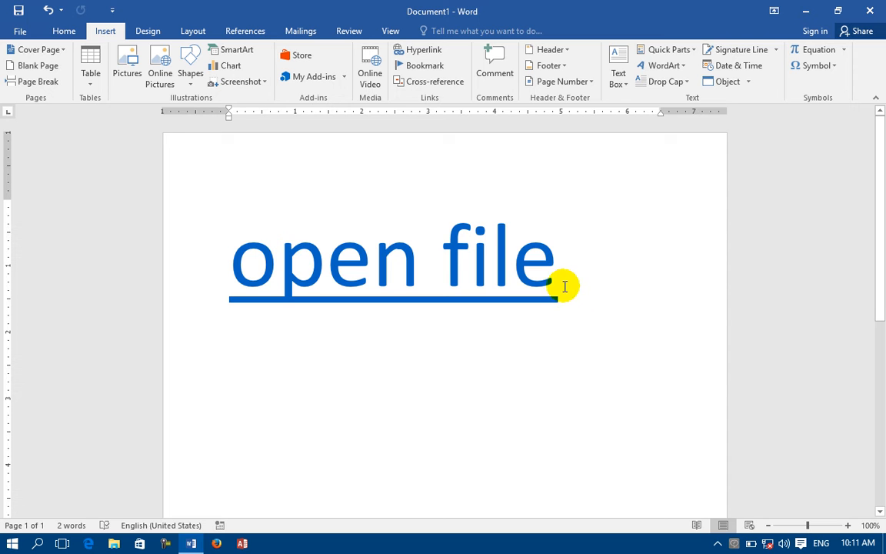
Delete the 'open file' link and undo the leftover large font size back to 11.
{"action": "left_click_drag", "start_coordinate": [560, 287], "coordinate": [144, 286]}
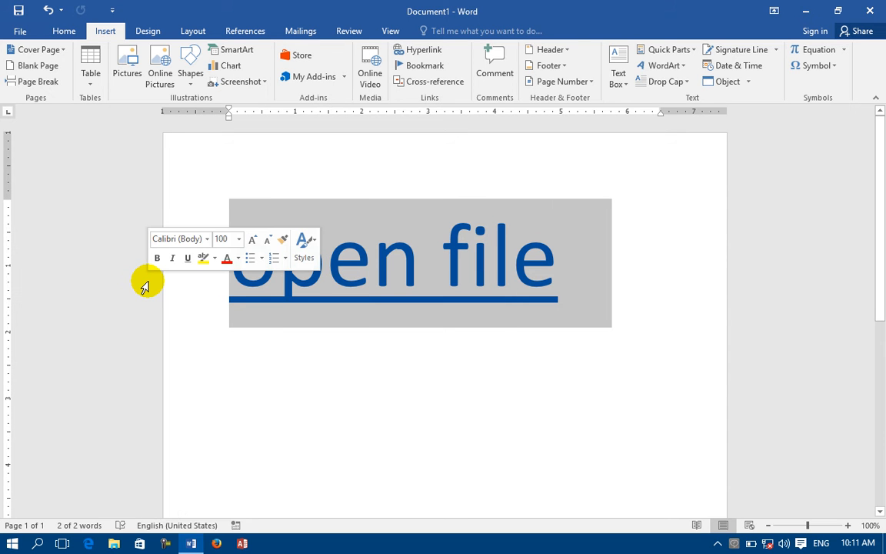
{"action": "key", "text": "Delete"}
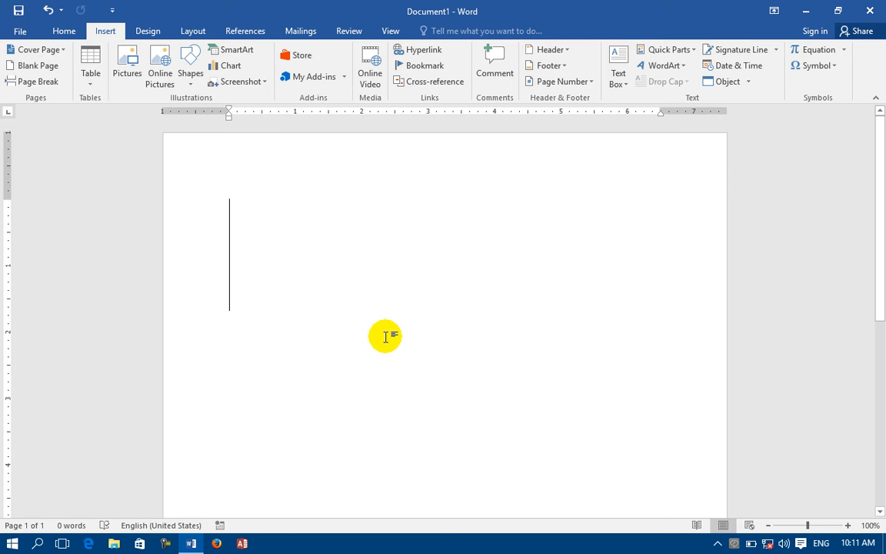
{"action": "left_click", "coordinate": [24, 30]}
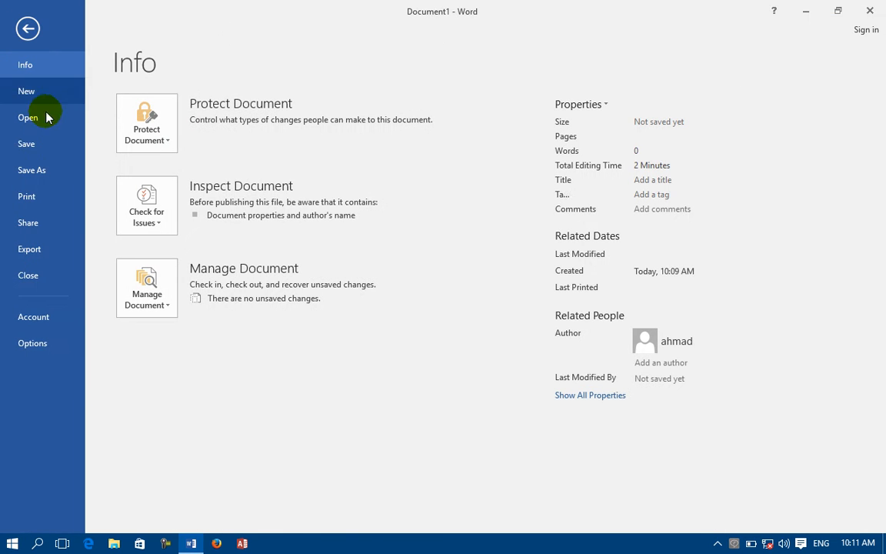
{"action": "left_click", "coordinate": [27, 30]}
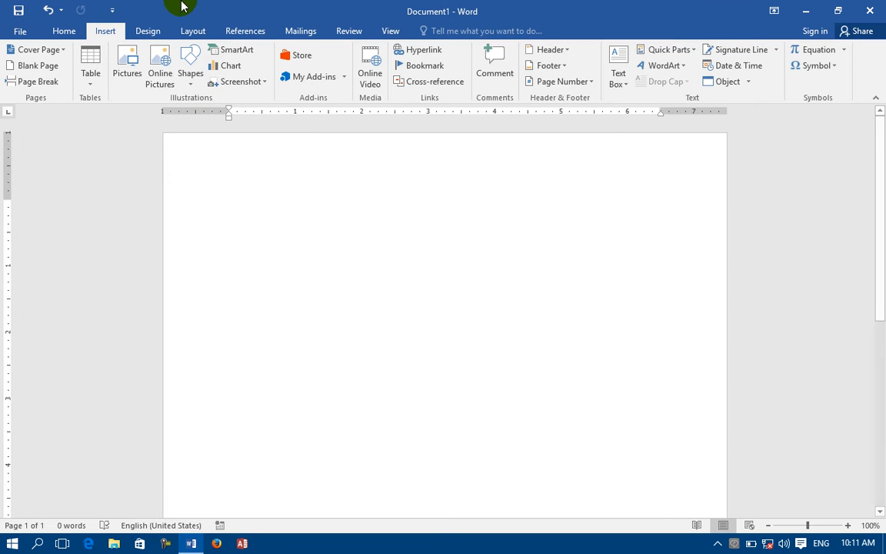
{"action": "left_click", "coordinate": [62, 31]}
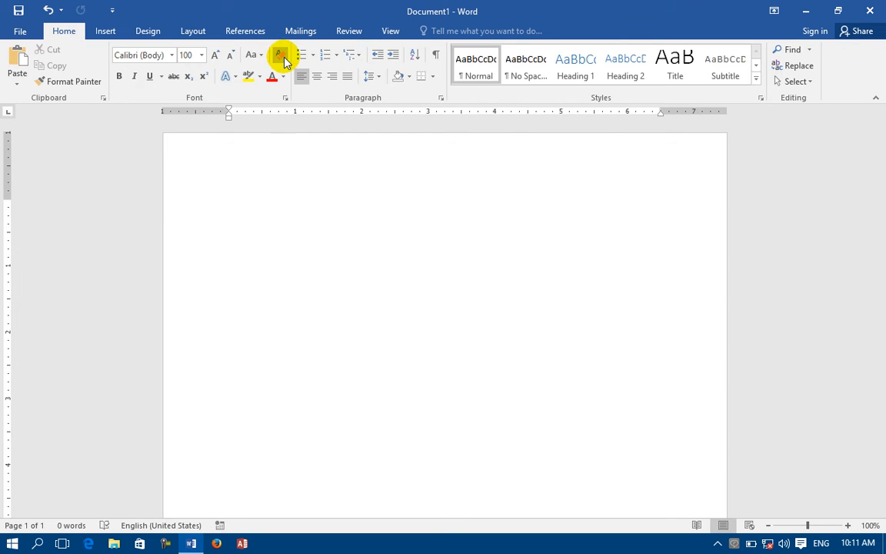
{"action": "key", "text": "ctrl+z"}
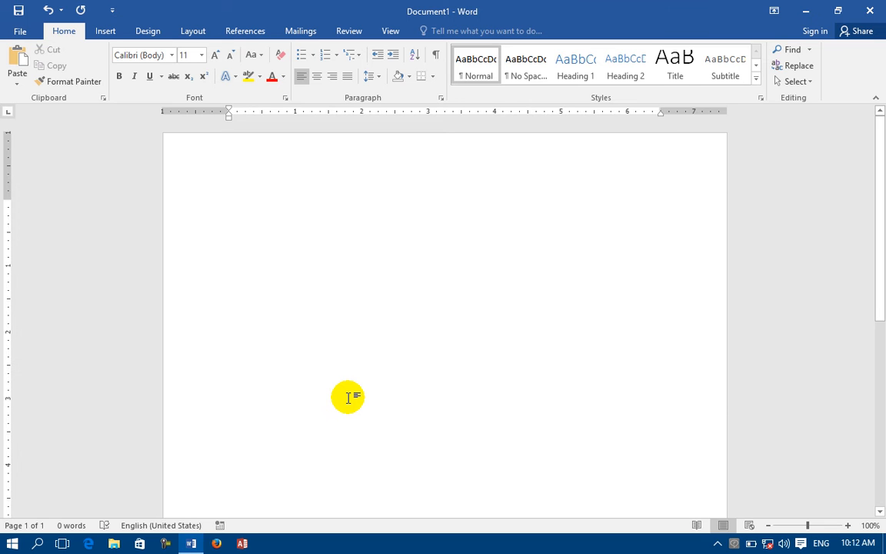
Type 'CPU' and make it a centred Heading 1 at 80 pt.
{"action": "type", "text": "Co"}
{"action": "type", "text": "U"}
{"action": "left_click_drag", "start_coordinate": [263, 210], "coordinate": [197, 200]}
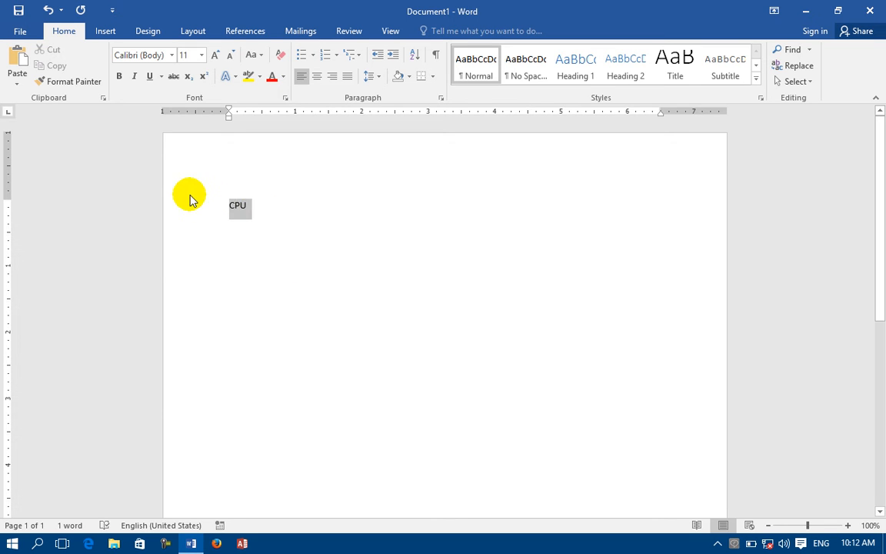
{"action": "left_click", "coordinate": [575, 62]}
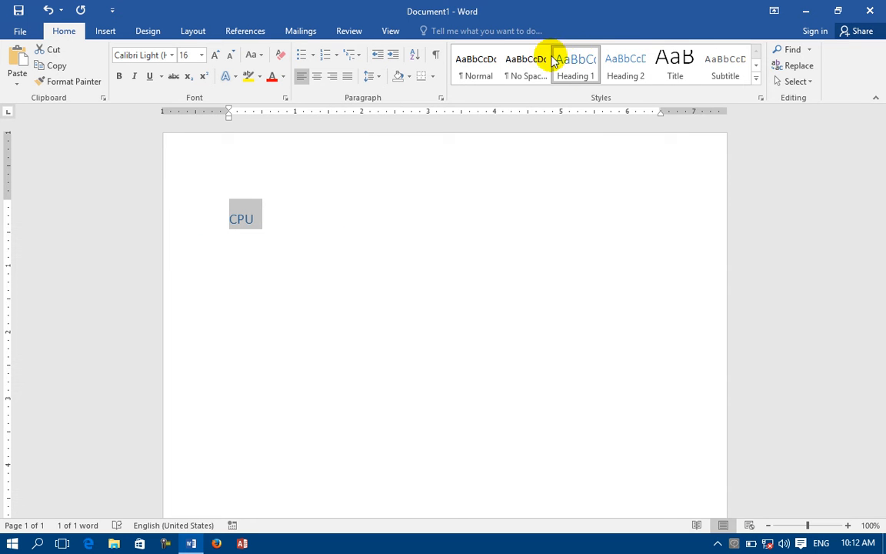
{"action": "left_click", "coordinate": [316, 77]}
{"action": "left_click", "coordinate": [211, 53]}
{"action": "left_click", "coordinate": [211, 53]}
{"action": "left_click", "coordinate": [212, 53]}
{"action": "left_click", "coordinate": [212, 53]}
{"action": "double_click", "coordinate": [212, 53]}
{"action": "double_click", "coordinate": [212, 53]}
{"action": "left_click", "coordinate": [212, 53]}
{"action": "left_click", "coordinate": [211, 53]}
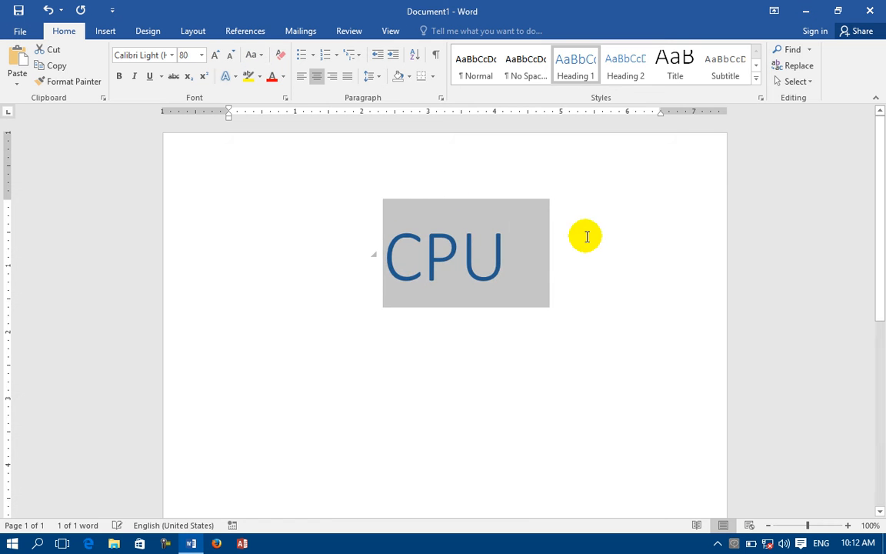
{"action": "left_click", "coordinate": [579, 321]}
Below CPU, generate sample paragraphs with =rand() and repeat them with F4.
{"action": "key", "text": "Return"}
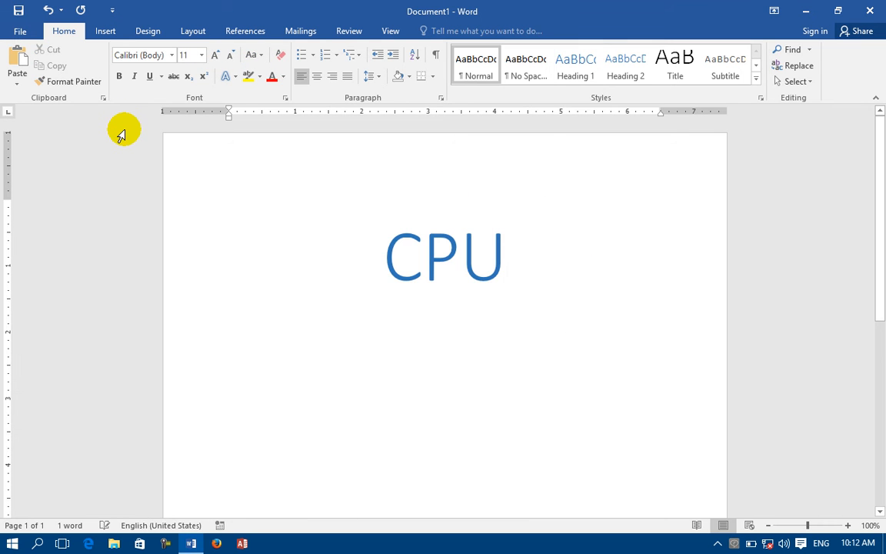
{"action": "type", "text": "=ran"}
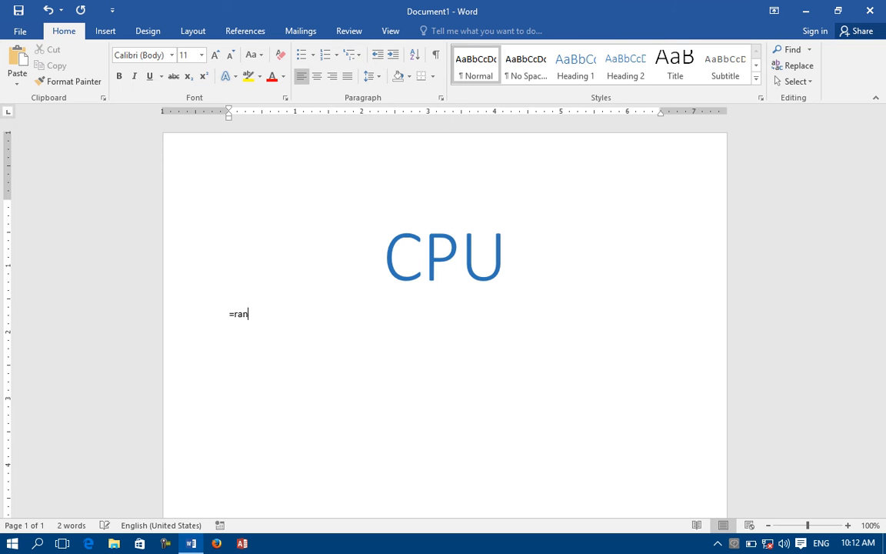
{"action": "type", "text": "d()"}
{"action": "key", "text": "Return"}
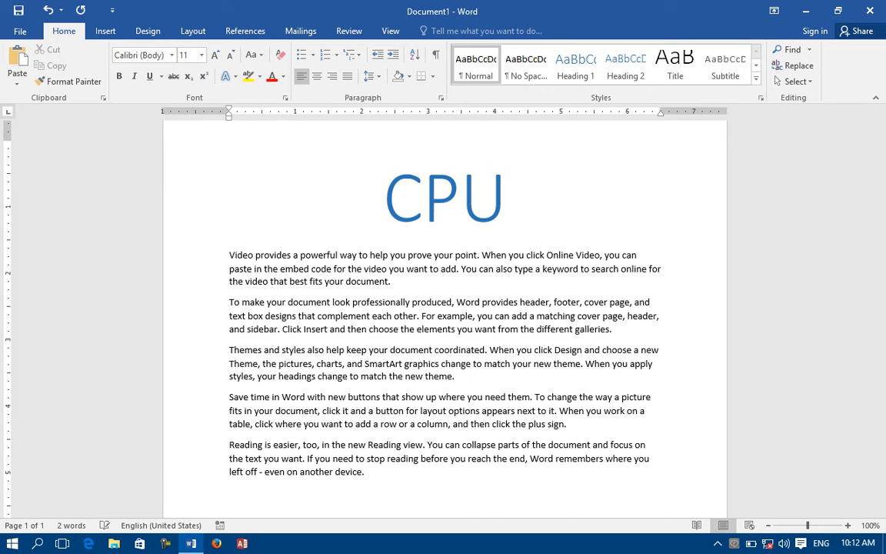
{"action": "key", "text": "F4"}
{"action": "key", "text": "F4"}
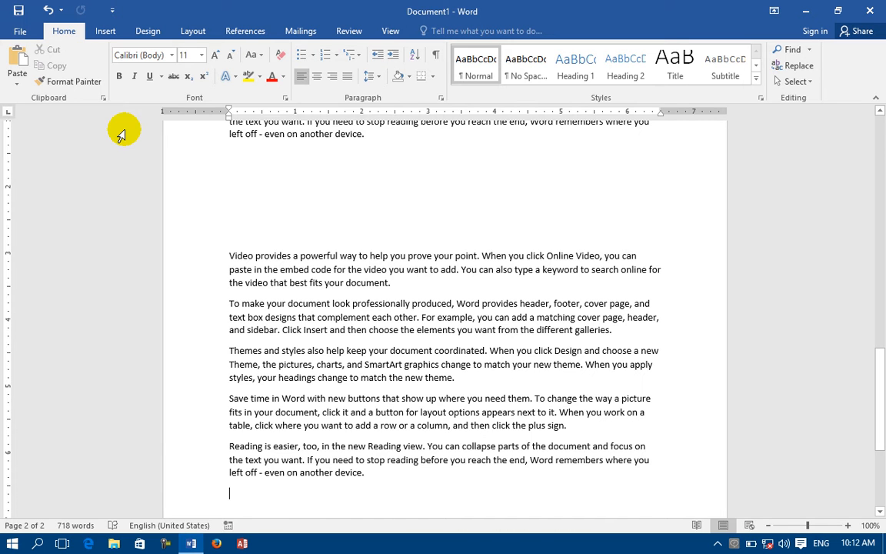
{"action": "type", "text": "="}
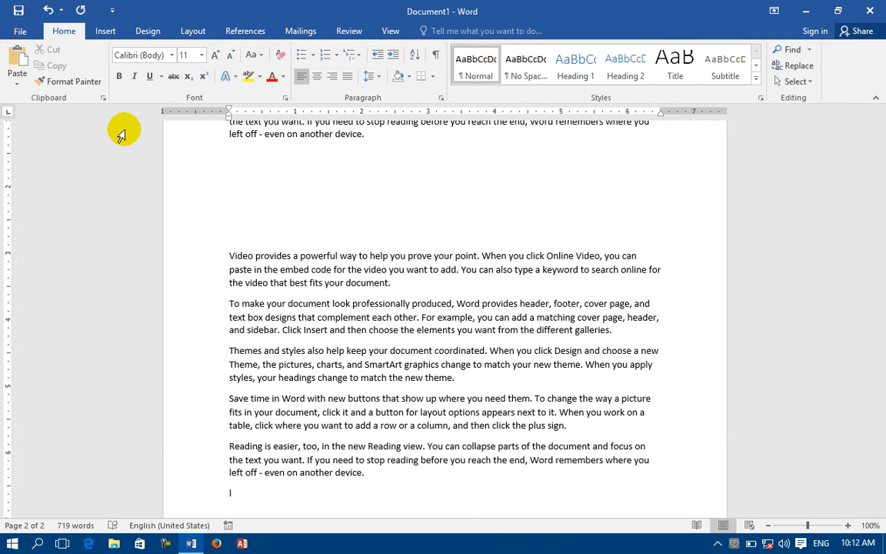
{"action": "key", "text": "BackSpace"}
Type 'LCD' and make it a centred Heading 2 at size 20.
{"action": "type", "text": "LCD"}
{"action": "left_click", "coordinate": [197, 494]}
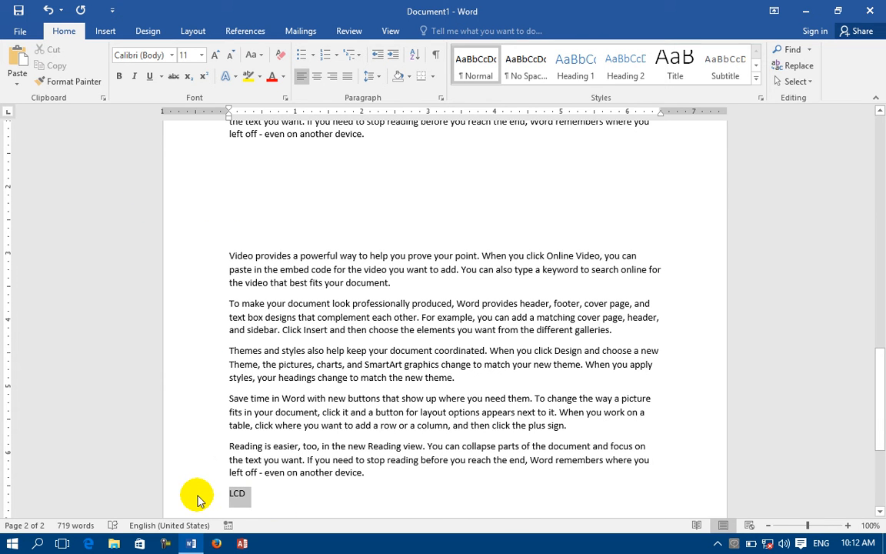
{"action": "left_click", "coordinate": [630, 62]}
{"action": "left_click", "coordinate": [214, 54]}
{"action": "left_click", "coordinate": [215, 55]}
{"action": "left_click", "coordinate": [215, 55]}
{"action": "left_click", "coordinate": [214, 54]}
{"action": "left_click", "coordinate": [317, 76]}
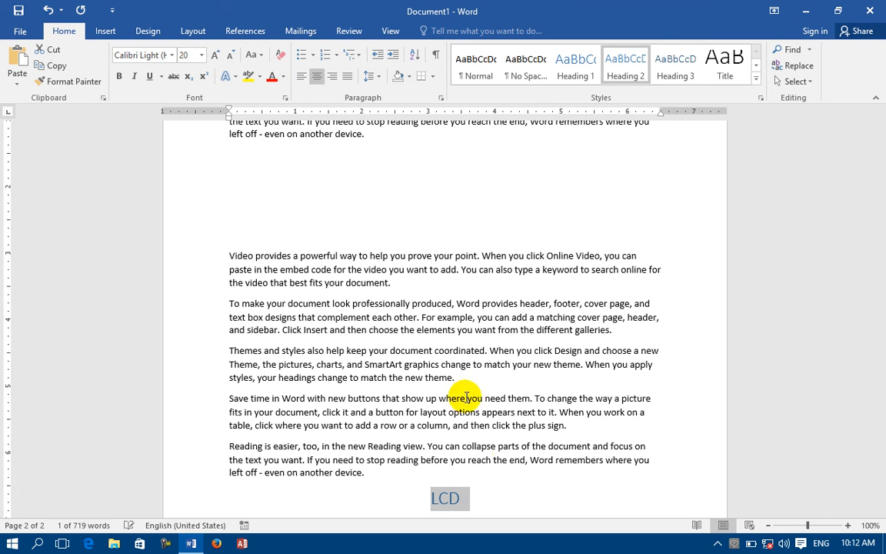
{"action": "scroll", "coordinate": [474, 475], "scroll_direction": "down", "scroll_amount": 4}
Add =rand() sample paragraphs below LCD, then insert a page break for a new page.
{"action": "left_click", "coordinate": [534, 445]}
{"action": "key", "text": "Return"}
{"action": "type", "text": "=rand()"}
{"action": "key", "text": "Return"}
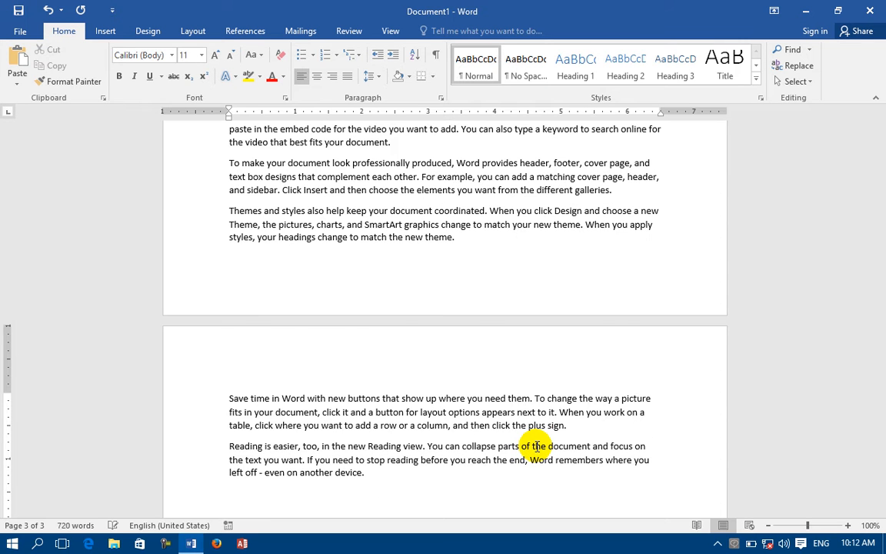
{"action": "key", "text": "ctrl+g"}
{"action": "left_click", "coordinate": [611, 314]}
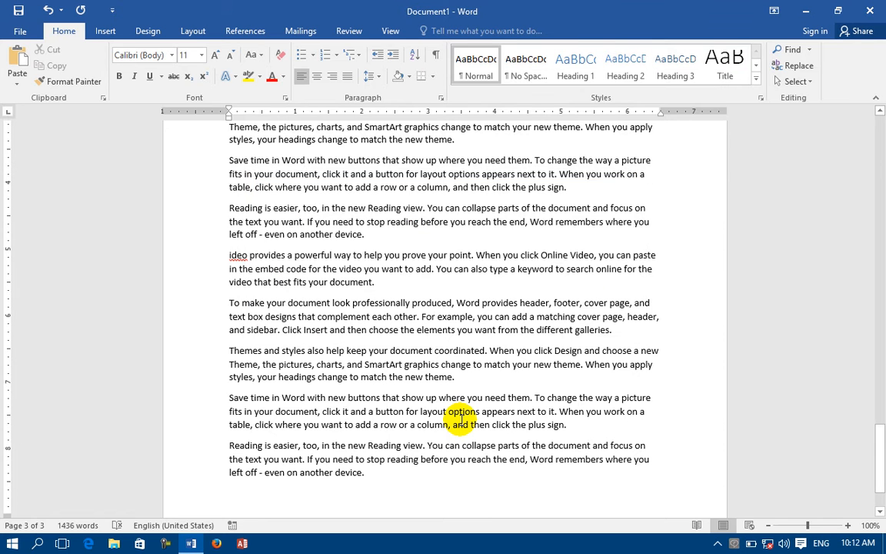
{"action": "scroll", "coordinate": [460, 419], "scroll_direction": "down", "scroll_amount": 2}
{"action": "key", "text": "ctrl+Return"}
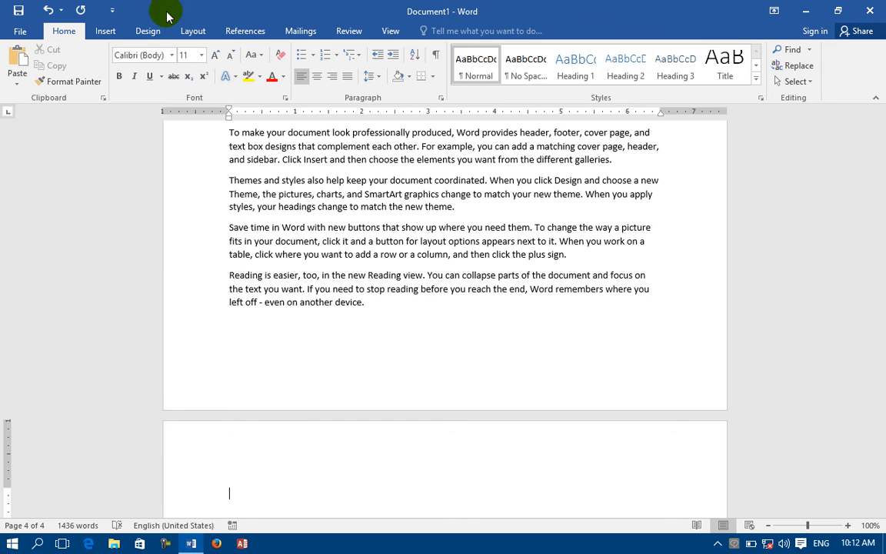
Insert a 'CPU' hyperlink to the CPU heading in this document, then start a new line.
{"action": "left_click", "coordinate": [106, 32]}
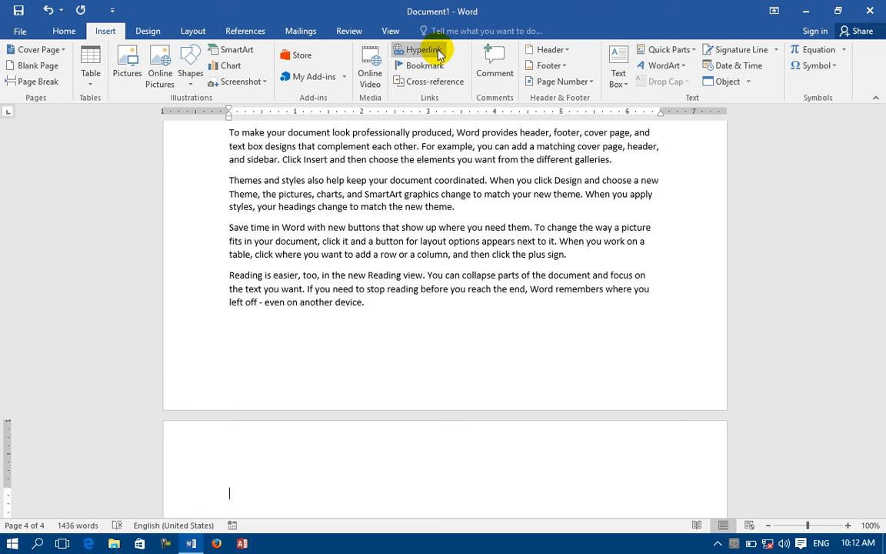
{"action": "left_click", "coordinate": [443, 49]}
{"action": "left_click", "coordinate": [251, 257]}
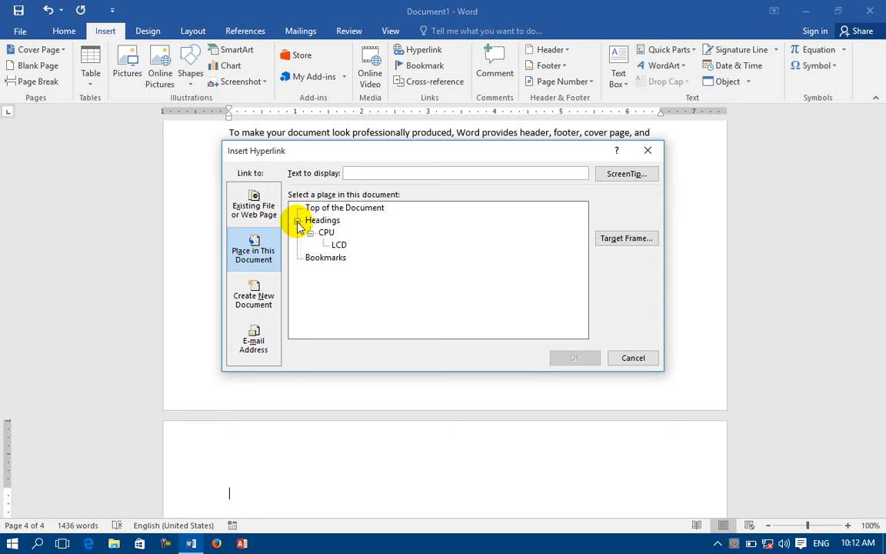
{"action": "left_click", "coordinate": [316, 221]}
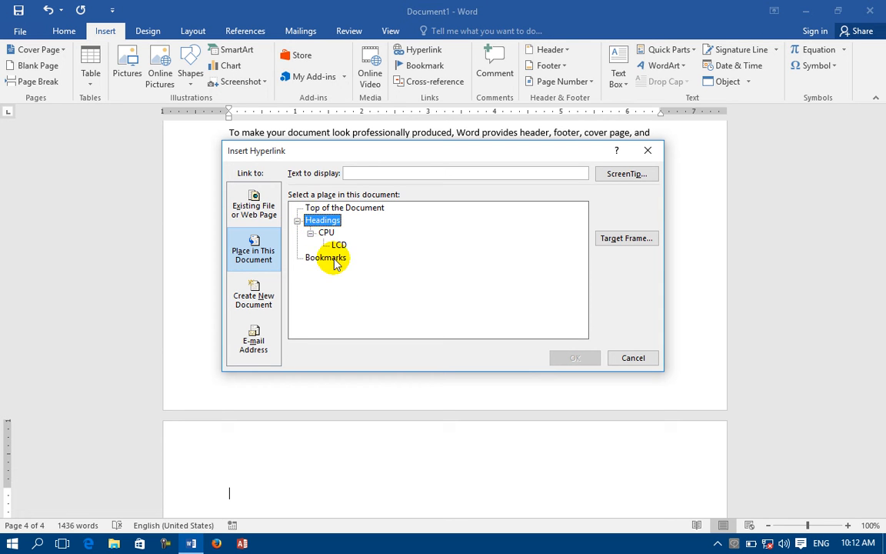
{"action": "left_click", "coordinate": [335, 262]}
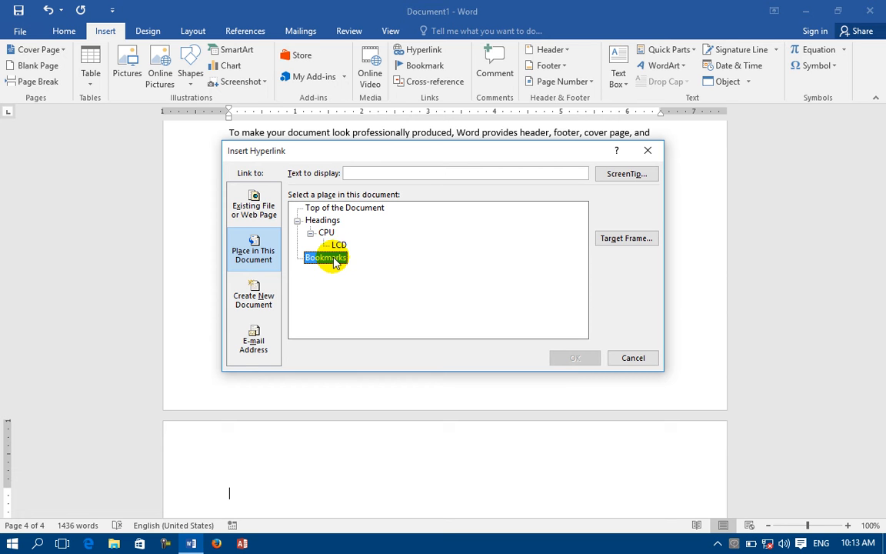
{"action": "left_click", "coordinate": [323, 233]}
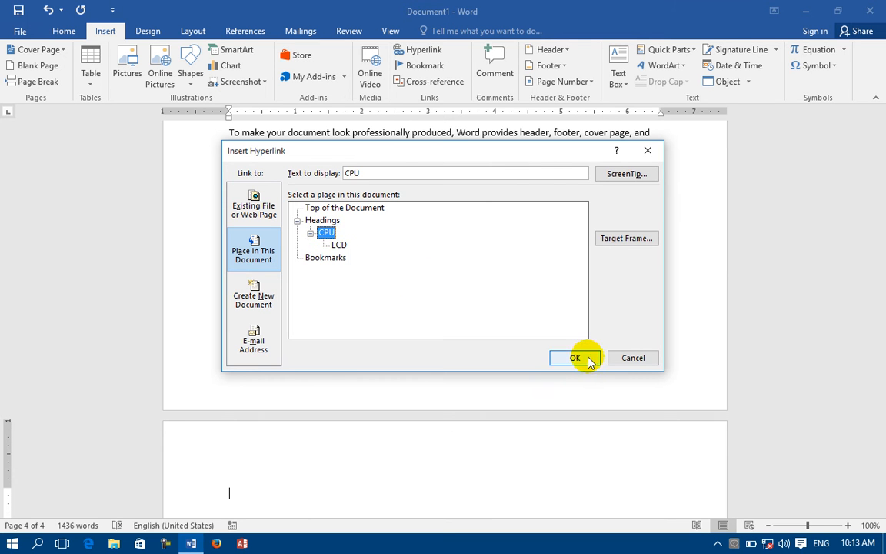
{"action": "left_click", "coordinate": [587, 359]}
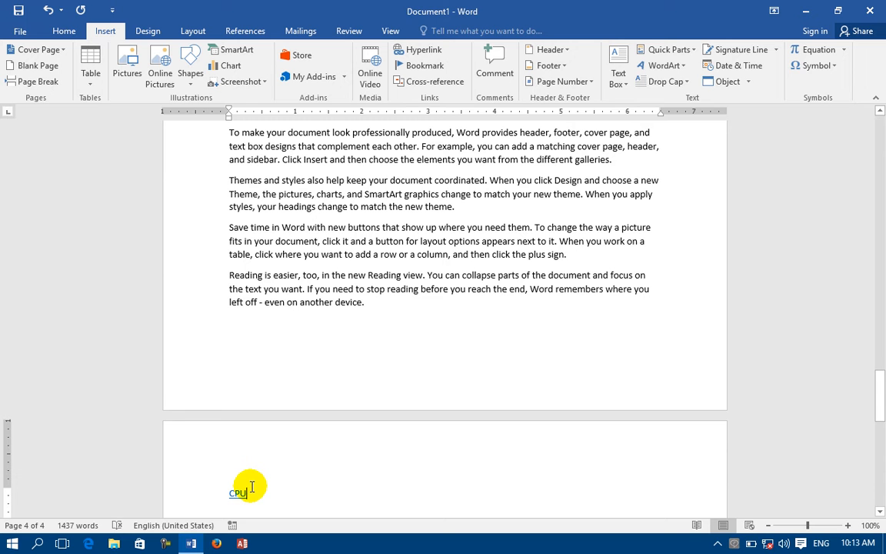
{"action": "key", "text": "Return"}
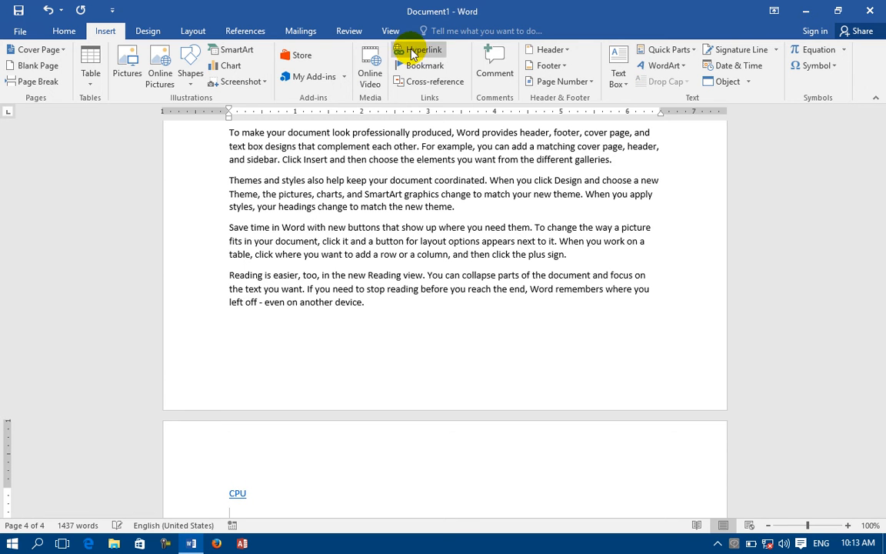
Insert an 'LCD' hyperlink pointing to the LCD heading.
{"action": "left_click", "coordinate": [412, 51]}
{"action": "left_click", "coordinate": [339, 244]}
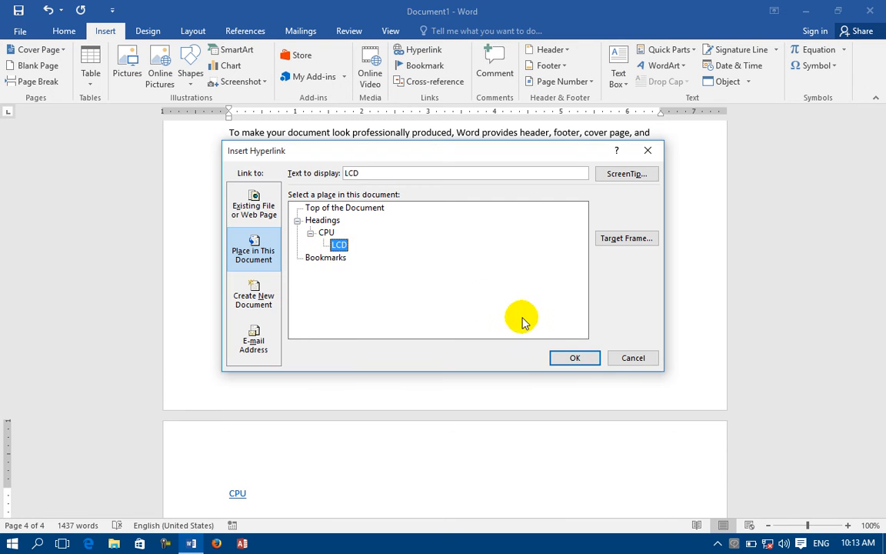
{"action": "left_click", "coordinate": [575, 358]}
{"action": "scroll", "coordinate": [560, 380], "scroll_direction": "down", "scroll_amount": 1}
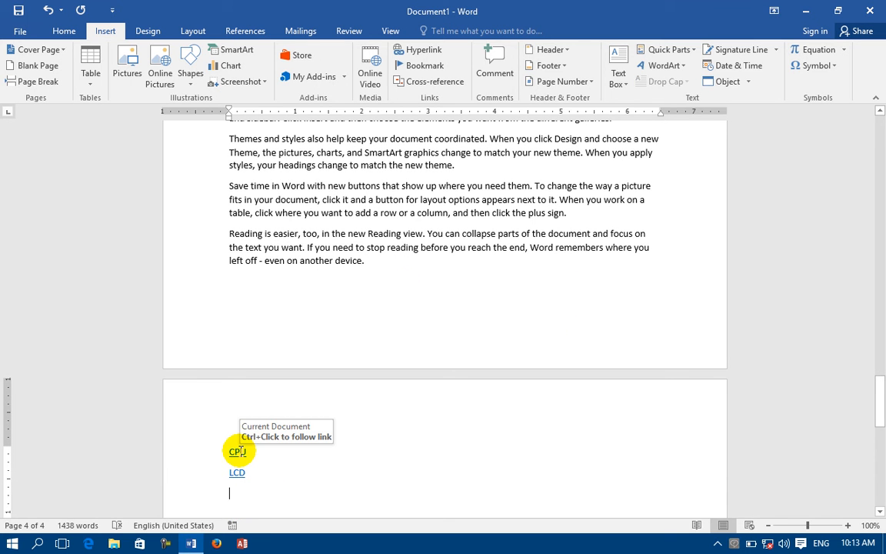
Test that the CPU and LCD links jump to their headings, then add an empty line below LCD.
{"action": "left_click", "coordinate": [239, 454], "text": "ctrl"}
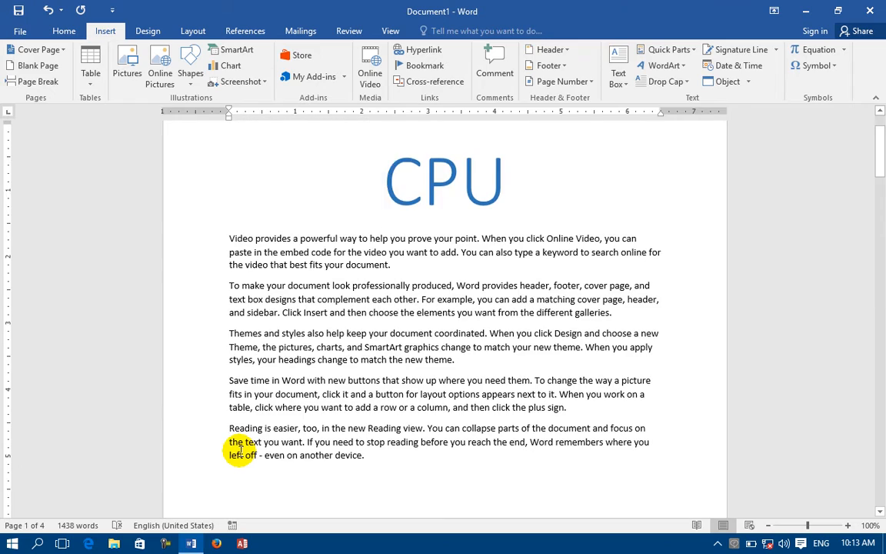
{"action": "scroll", "coordinate": [239, 452], "scroll_direction": "down", "scroll_amount": 20}
{"action": "scroll", "coordinate": [237, 450], "scroll_direction": "down", "scroll_amount": 20}
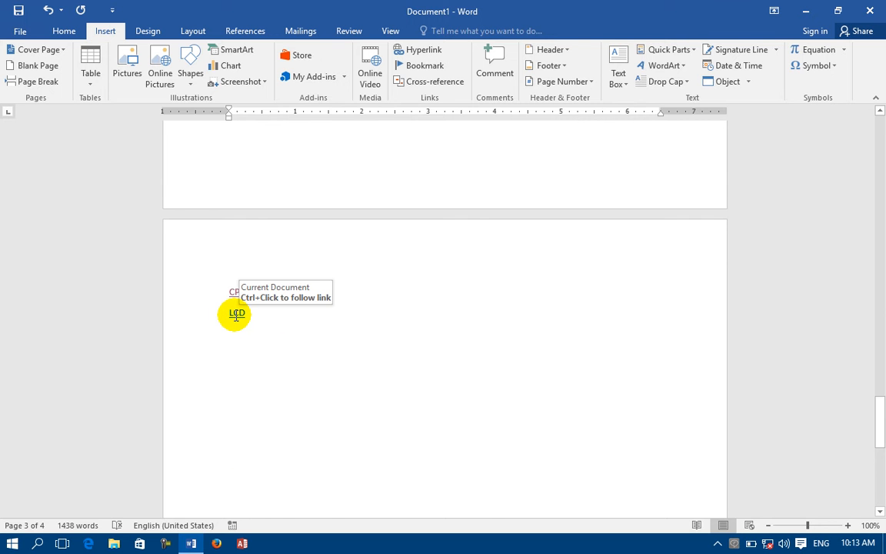
{"action": "left_click", "coordinate": [237, 318], "text": "ctrl"}
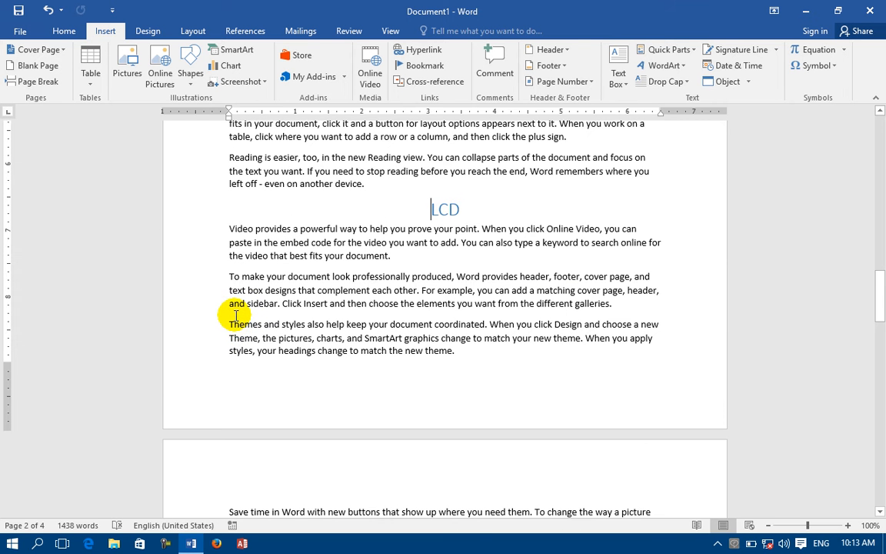
{"action": "left_click_drag", "start_coordinate": [881, 318], "coordinate": [872, 523]}
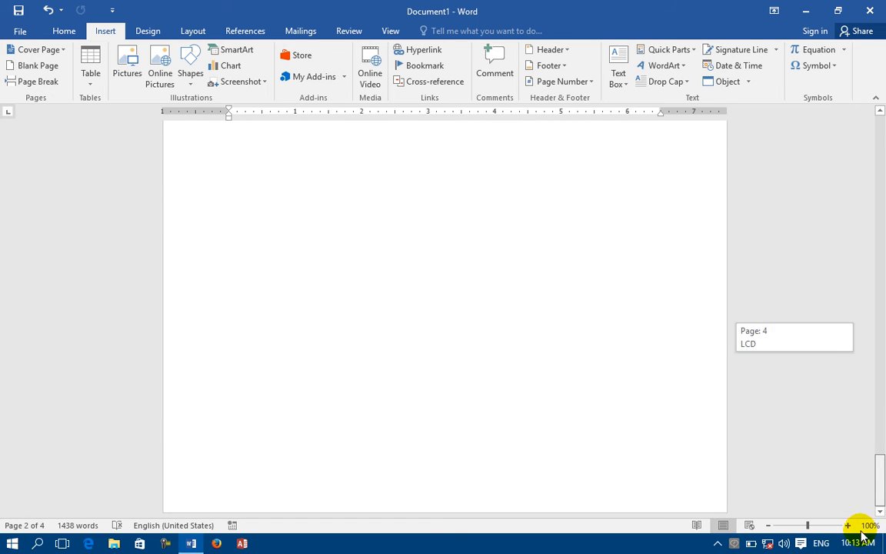
{"action": "scroll", "coordinate": [348, 227], "scroll_direction": "up", "scroll_amount": 3}
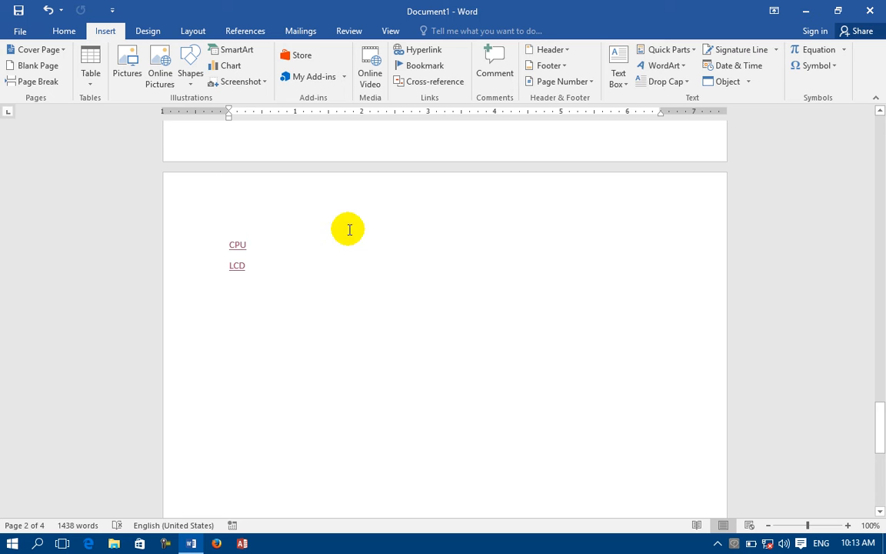
{"action": "left_click", "coordinate": [346, 279]}
{"action": "key", "text": "Return"}
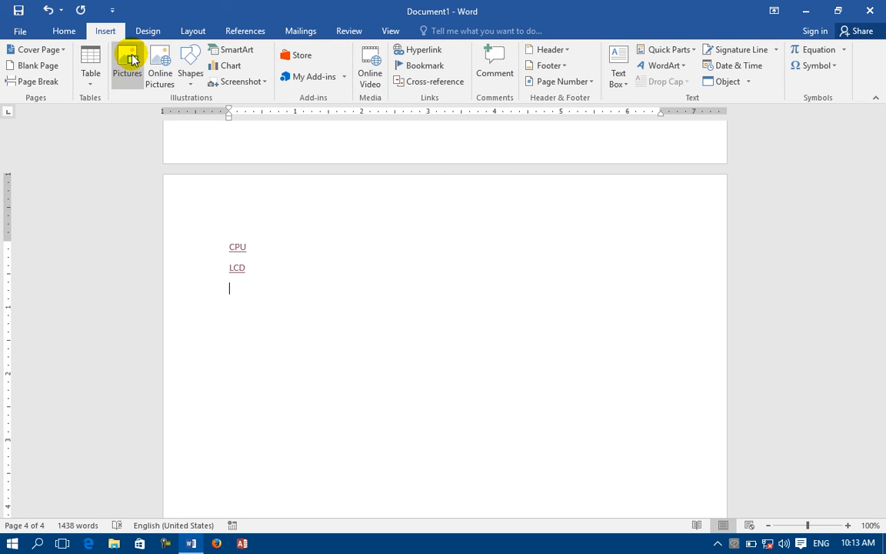
Insert a 'Links' hyperlink that creates a new document named a and opens it for editing.
{"action": "left_click", "coordinate": [400, 54]}
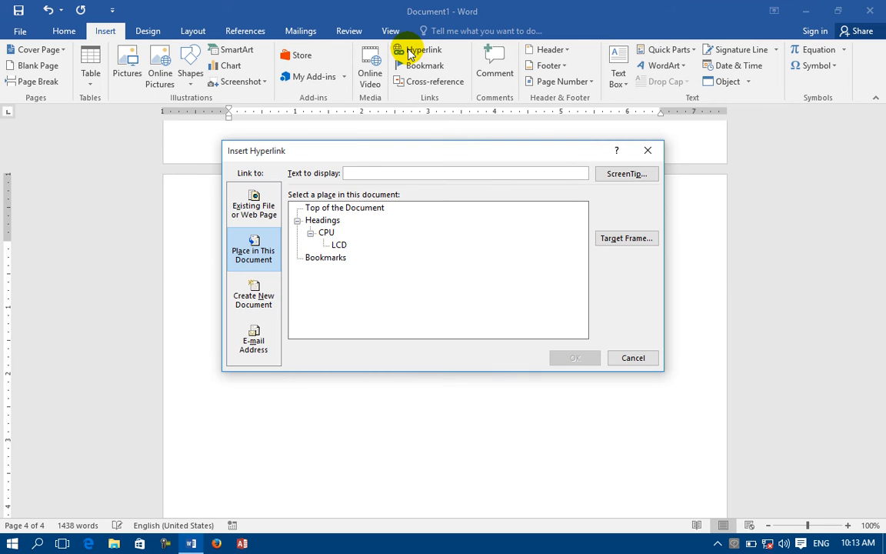
{"action": "left_click", "coordinate": [315, 258]}
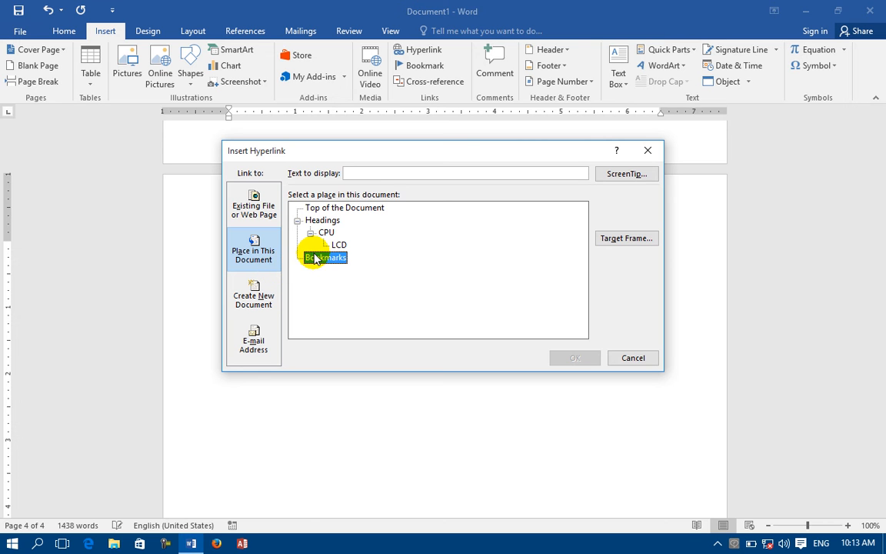
{"action": "left_click", "coordinate": [239, 301]}
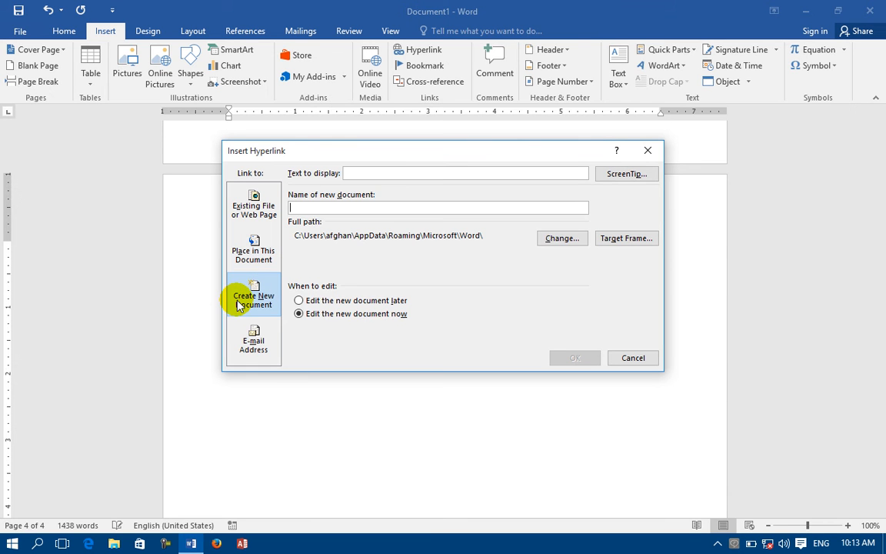
{"action": "left_click", "coordinate": [404, 171]}
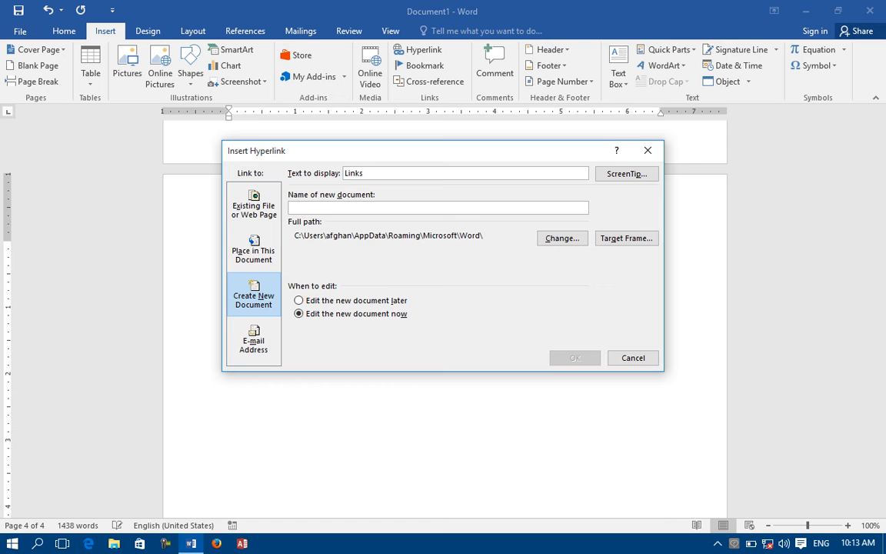
{"action": "left_click", "coordinate": [331, 208]}
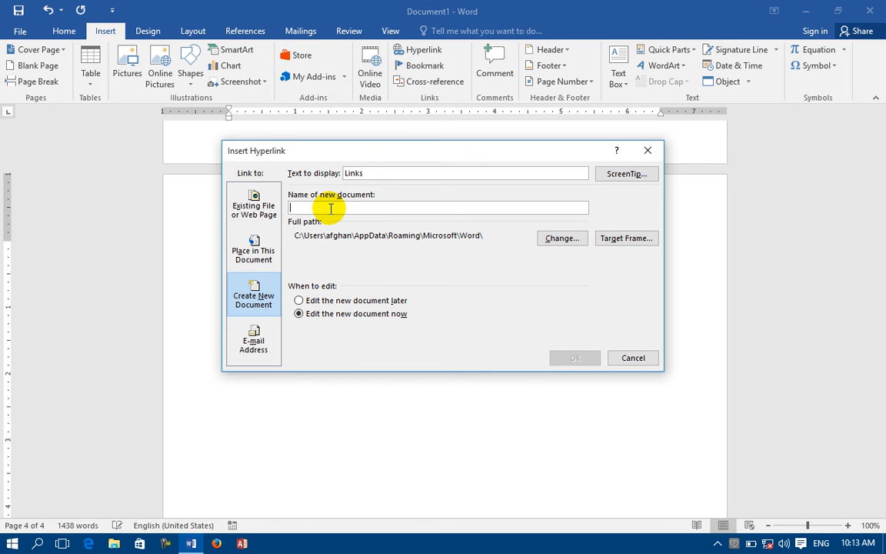
{"action": "type", "text": "a"}
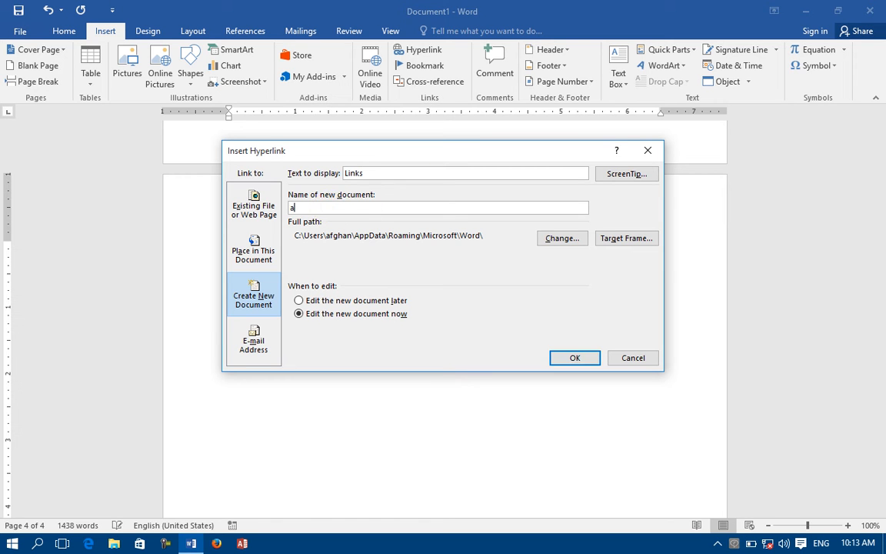
{"action": "left_click", "coordinate": [336, 315]}
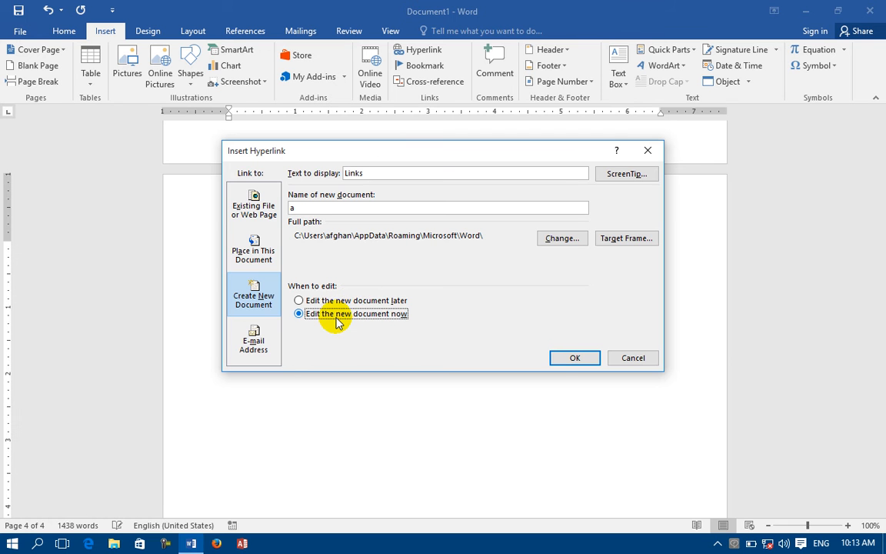
{"action": "left_click", "coordinate": [575, 358]}
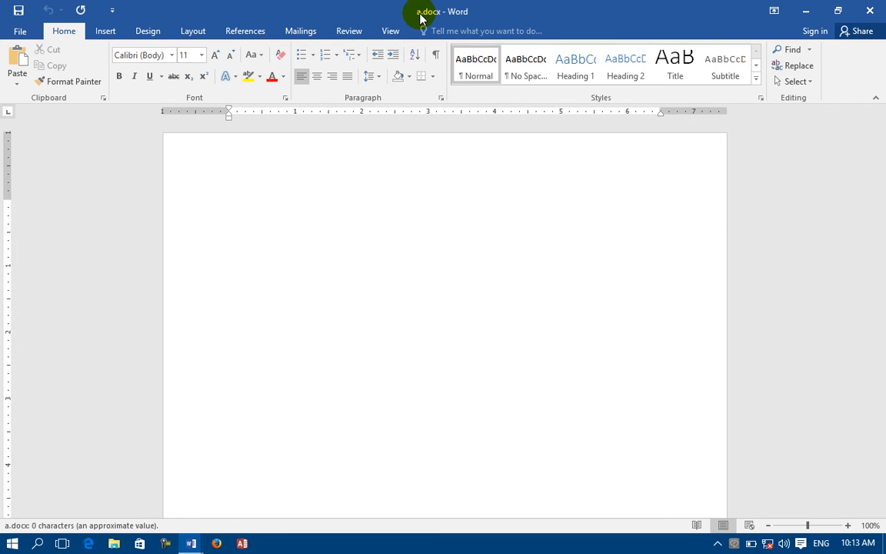
Fill a.docx with =rand() sample text, repeated with F4, then save and close it.
{"action": "type", "text": "="}
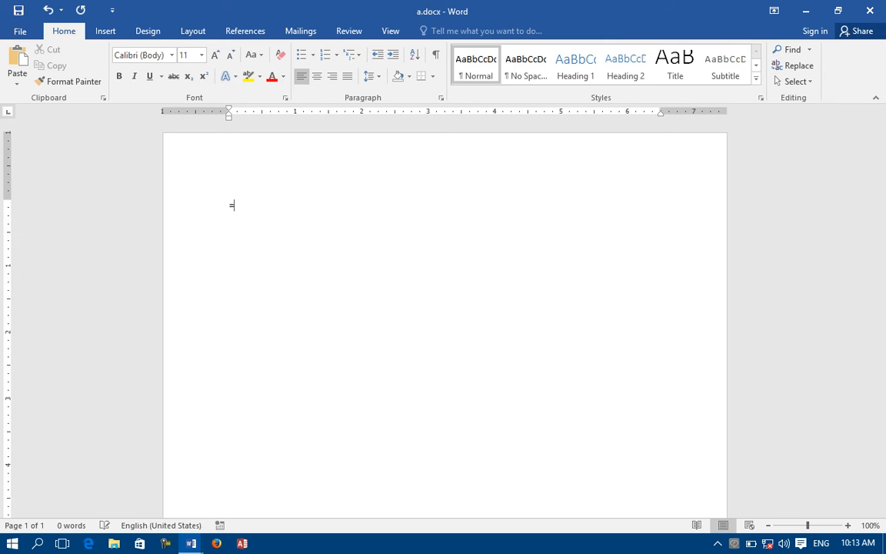
{"action": "type", "text": "rand()"}
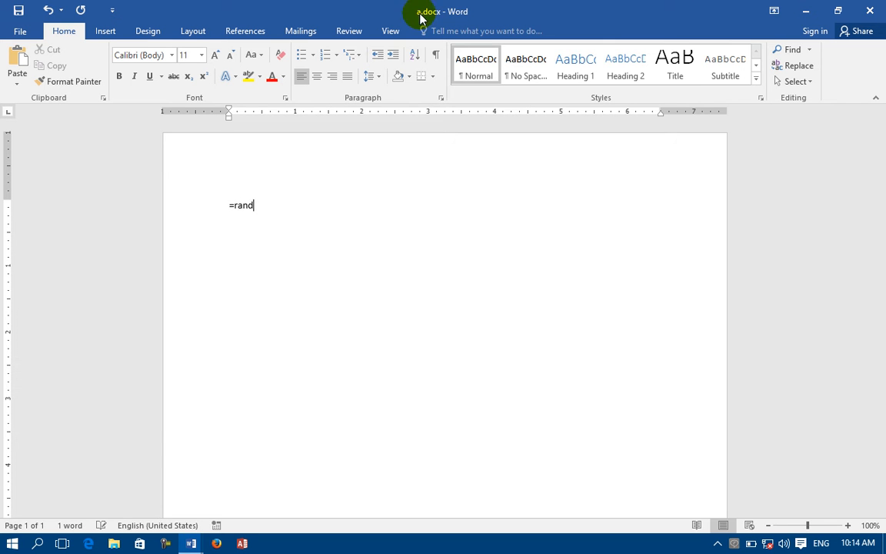
{"action": "key", "text": "Return"}
{"action": "key", "text": "F4"}
{"action": "key", "text": "F4"}
{"action": "key", "text": "F4"}
{"action": "left_click", "coordinate": [20, 11]}
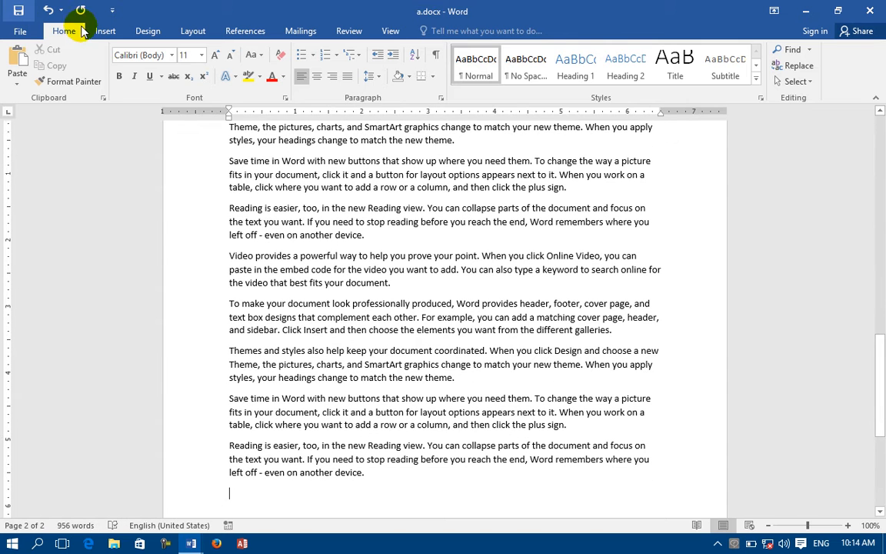
{"action": "left_click", "coordinate": [870, 10]}
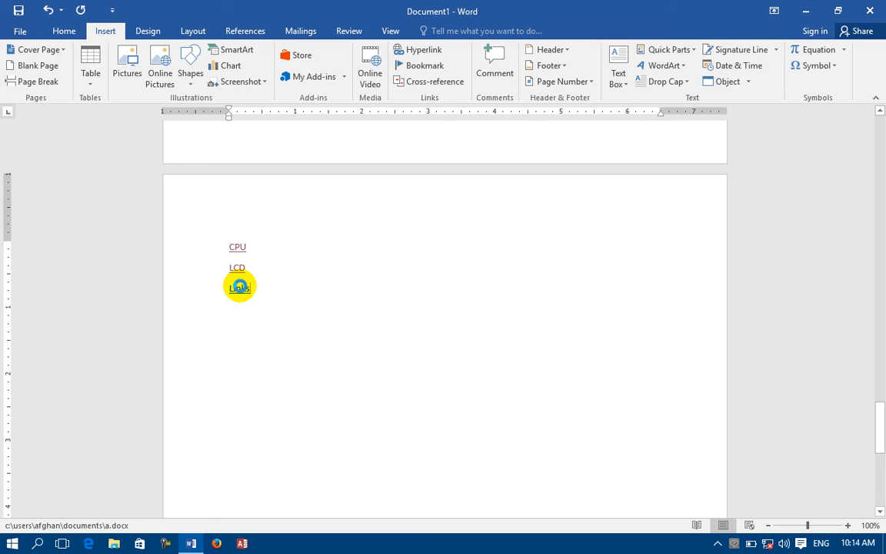
Follow the Links hyperlink, allow the security notice, and scroll through a.docx's sample text.
{"action": "left_click", "coordinate": [241, 288], "text": "ctrl"}
{"action": "left_click", "coordinate": [481, 335]}
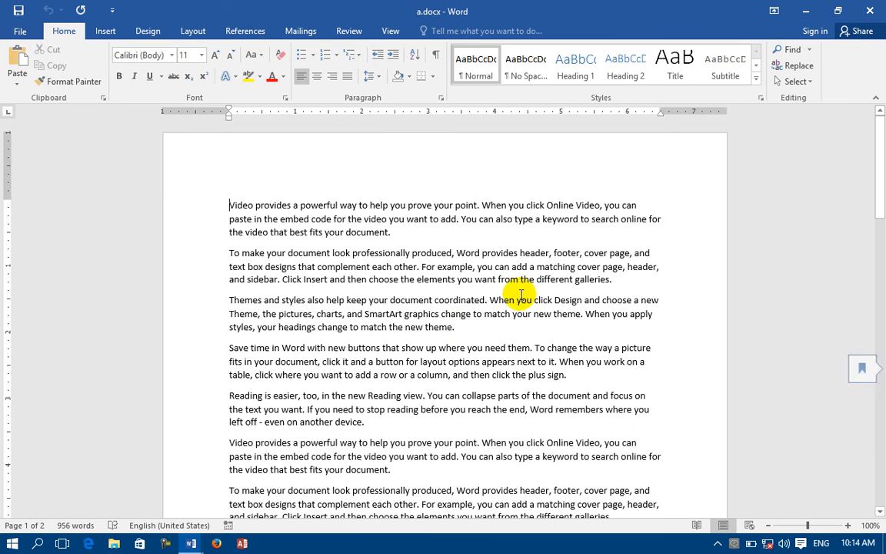
{"action": "scroll", "coordinate": [467, 253], "scroll_direction": "down", "scroll_amount": 5}
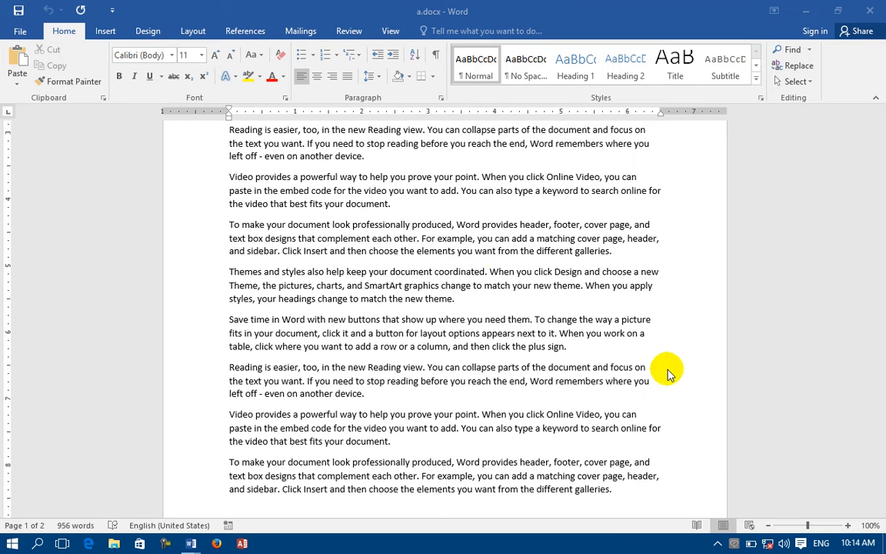
{"action": "scroll", "coordinate": [566, 431], "scroll_direction": "down", "scroll_amount": 14}
{"action": "left_click", "coordinate": [280, 32]}
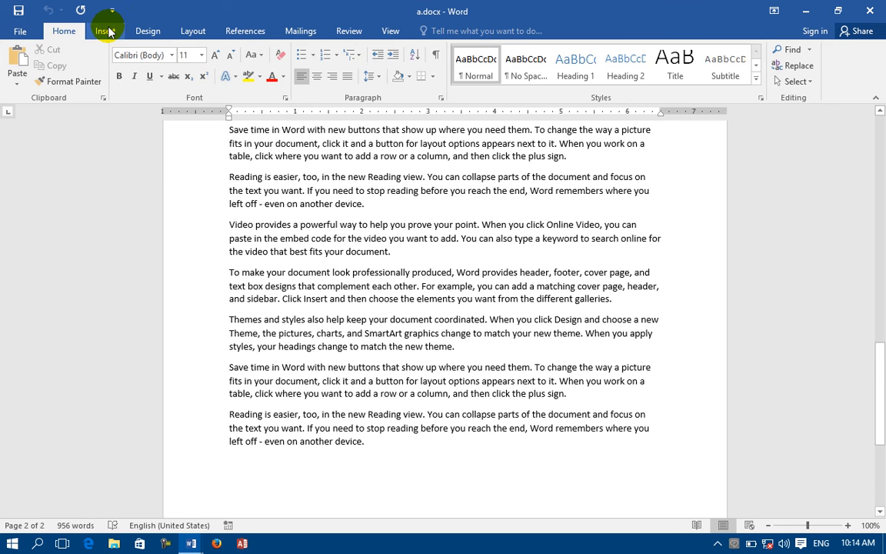
Begin an e-mail address hyperlink and enter the contact's e-mail address.
{"action": "left_click", "coordinate": [100, 35]}
{"action": "left_click", "coordinate": [419, 51]}
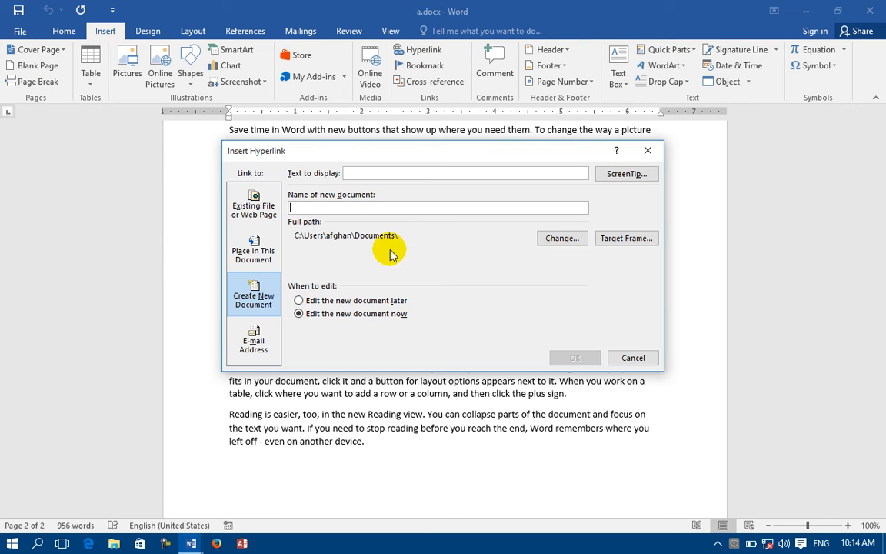
{"action": "left_click", "coordinate": [250, 346]}
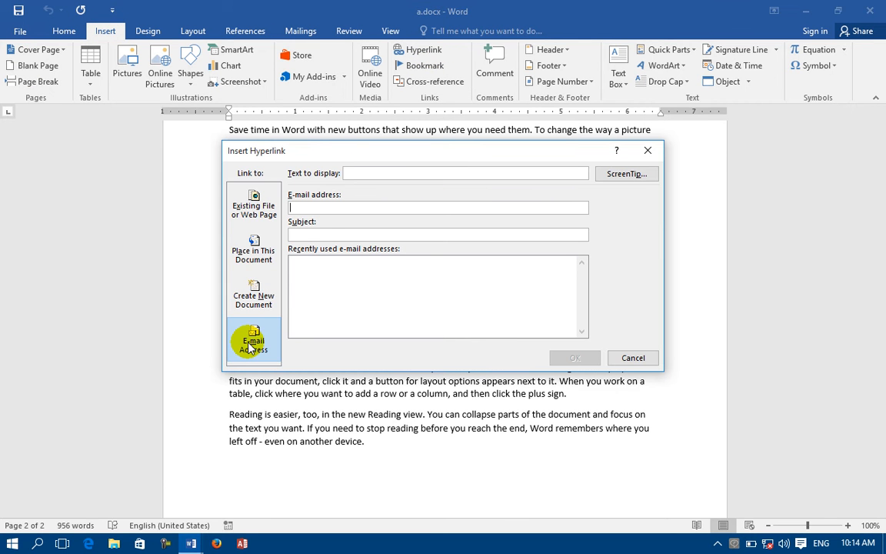
{"action": "left_click", "coordinate": [362, 173]}
{"action": "left_click", "coordinate": [333, 208]}
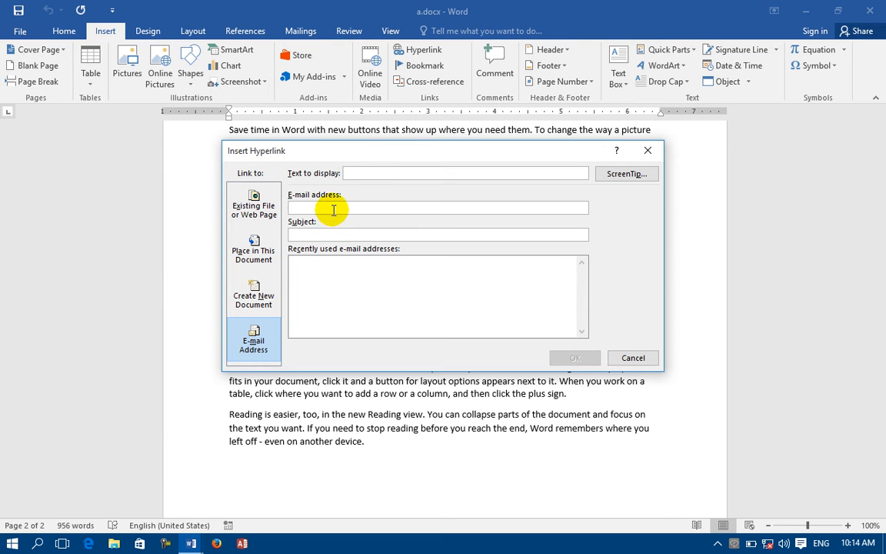
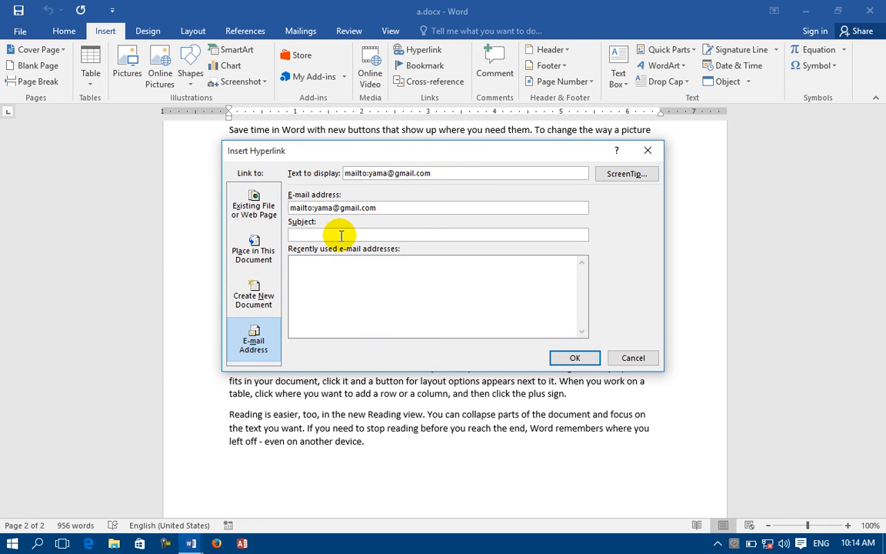
Give the e-mail link the subject 'hi' and insert it into a.docx.
{"action": "type", "text": "hi"}
{"action": "left_click", "coordinate": [333, 273]}
{"action": "left_click", "coordinate": [575, 358]}
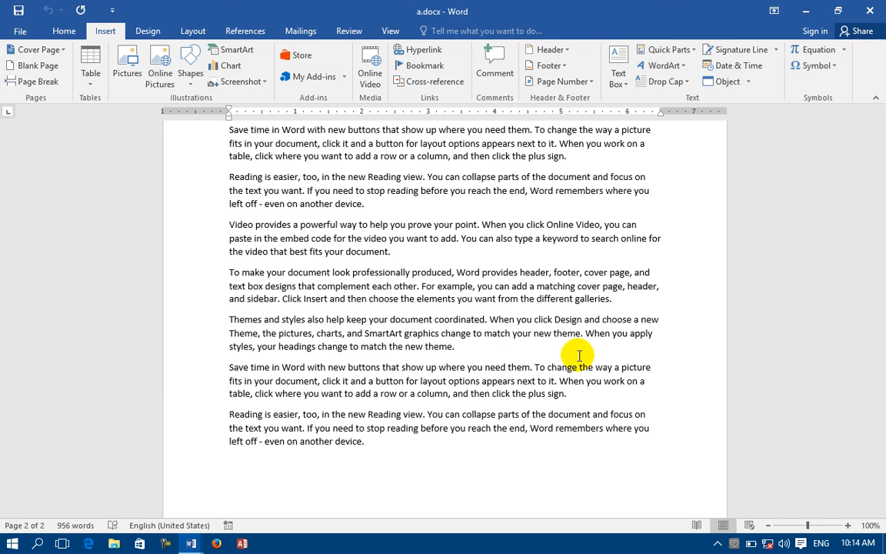
{"action": "scroll", "coordinate": [448, 326], "scroll_direction": "down", "scroll_amount": 5}
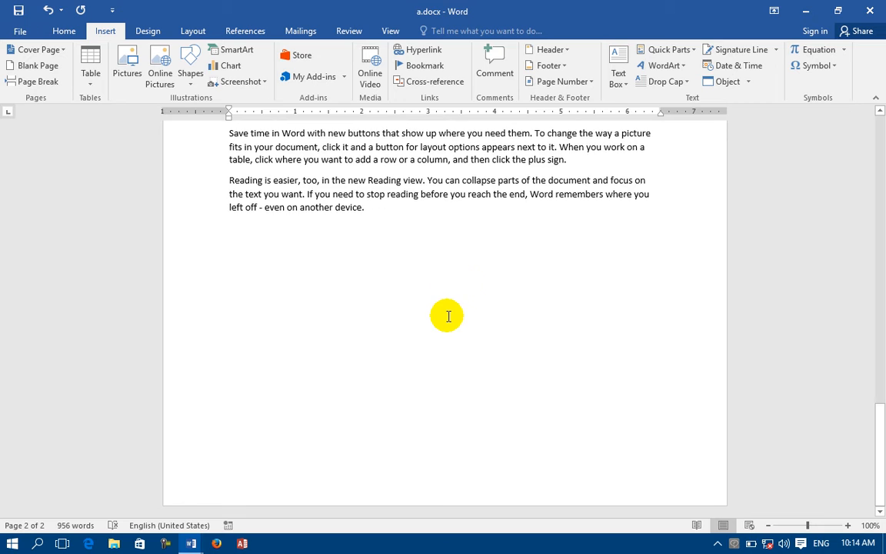
{"action": "scroll", "coordinate": [442, 323], "scroll_direction": "up", "scroll_amount": 8}
{"action": "scroll", "coordinate": [460, 268], "scroll_direction": "up", "scroll_amount": 3}
{"action": "scroll", "coordinate": [459, 267], "scroll_direction": "down", "scroll_amount": 10}
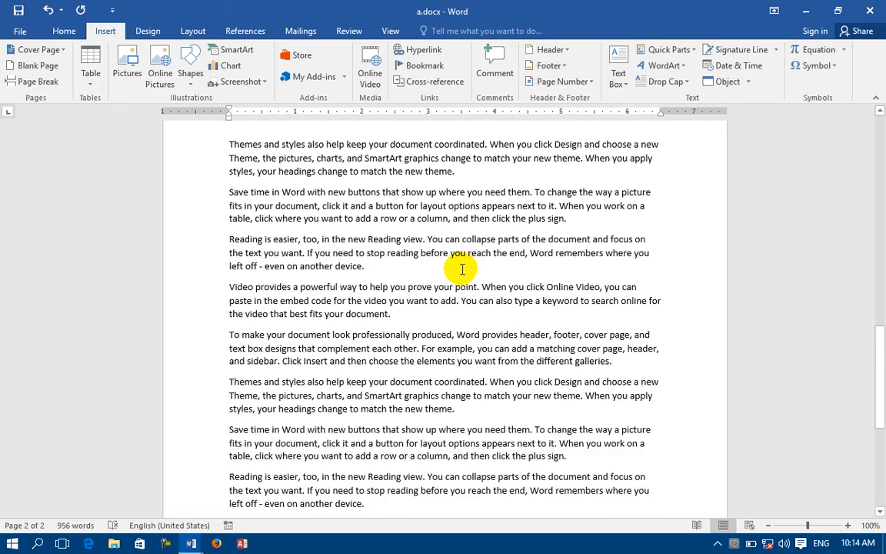
Below the last paragraph, insert an 'email' hyperlink to the contact's e-mail address.
{"action": "left_click", "coordinate": [418, 332]}
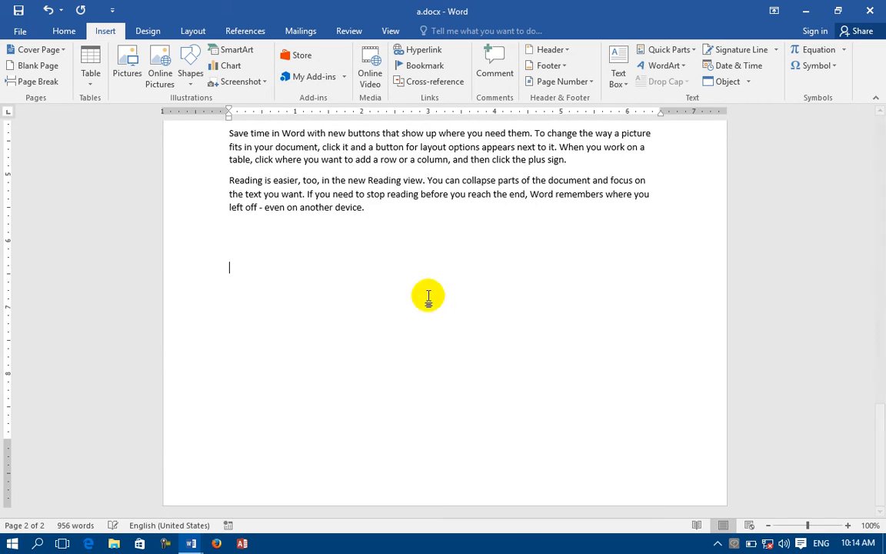
{"action": "left_click", "coordinate": [444, 54]}
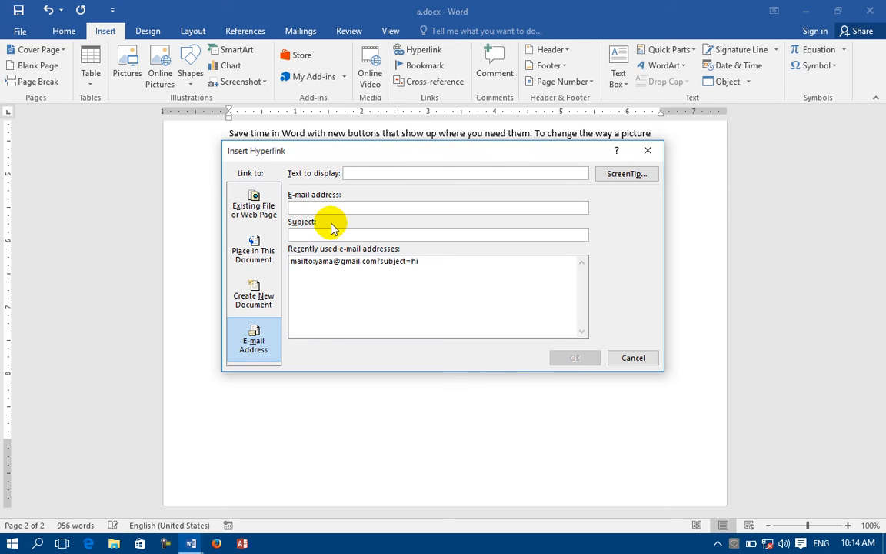
{"action": "left_click", "coordinate": [374, 173]}
{"action": "type", "text": "email"}
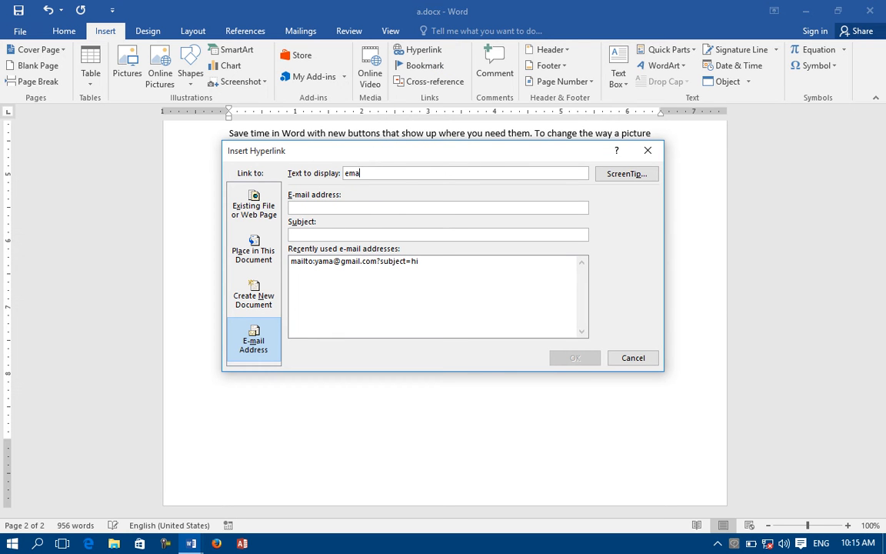
{"action": "left_click", "coordinate": [346, 208]}
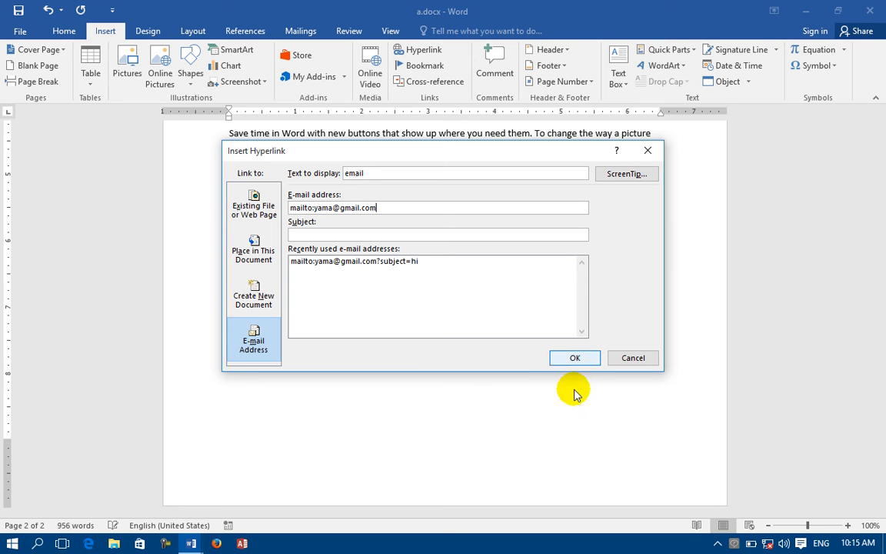
{"action": "left_click", "coordinate": [576, 360]}
{"action": "mouse_move", "coordinate": [240, 279]}
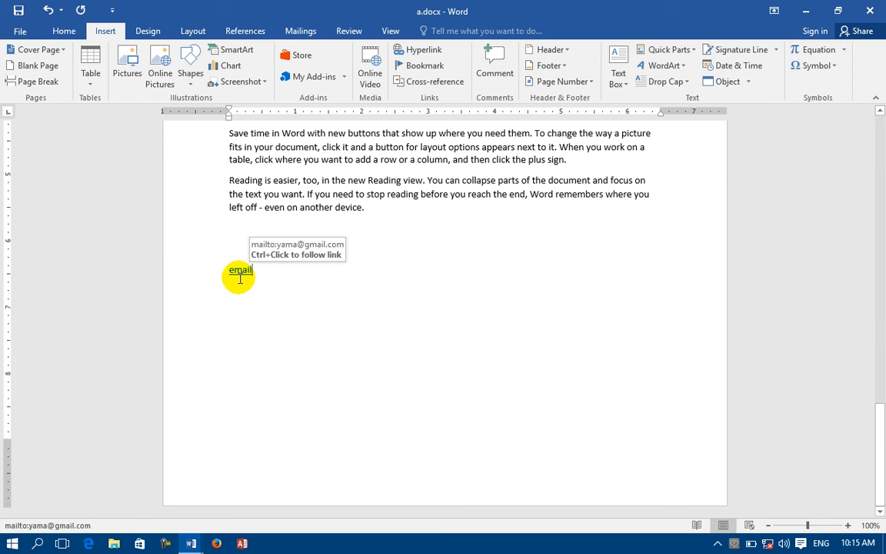
{"action": "left_click", "coordinate": [238, 278], "text": "ctrl"}
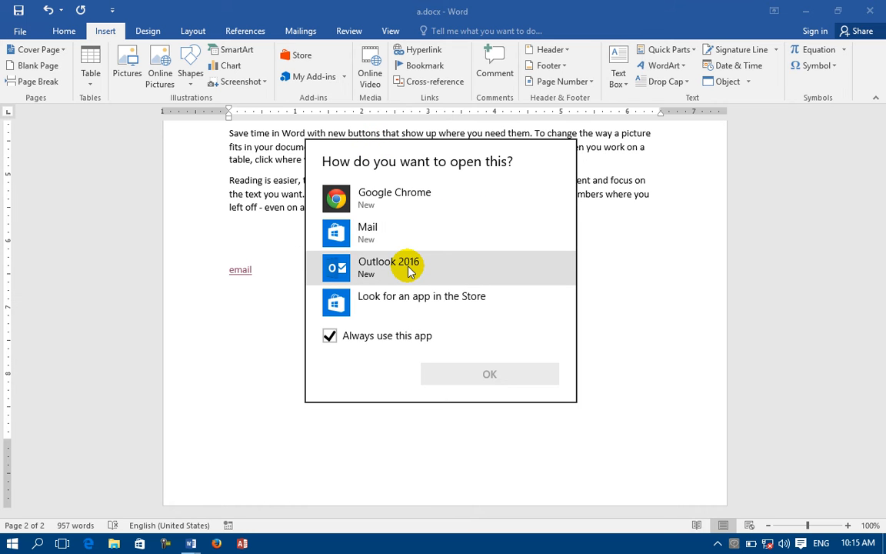
{"action": "left_click", "coordinate": [722, 316]}
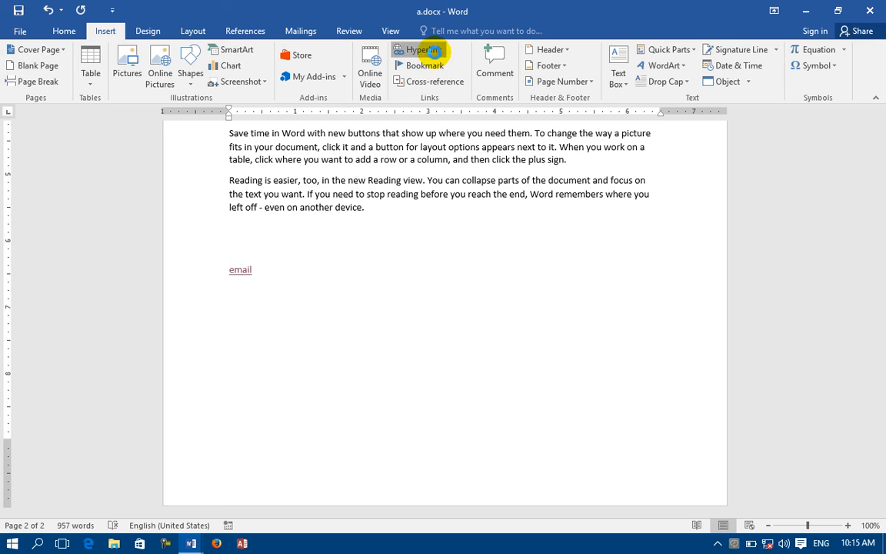
{"action": "left_click", "coordinate": [425, 50]}
{"action": "left_click", "coordinate": [646, 154]}
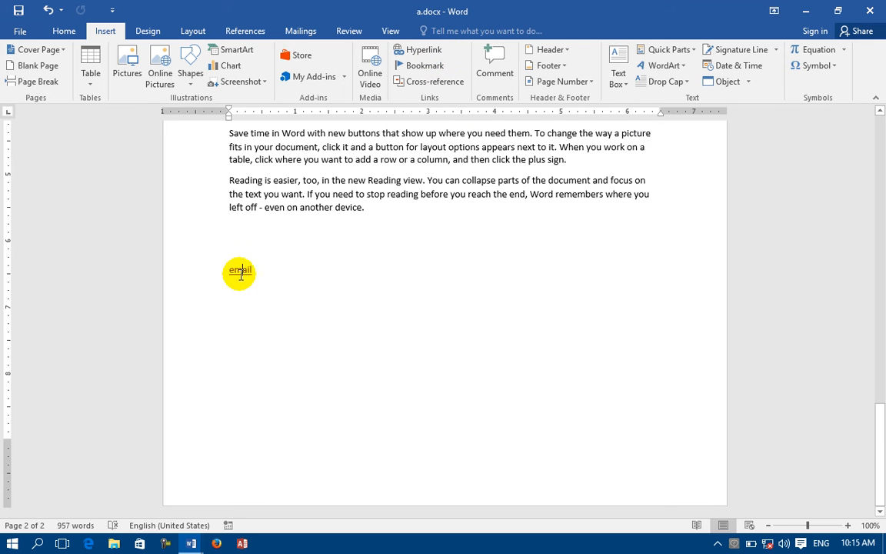
Copy the email hyperlink and paste it on a new line below.
{"action": "right_click", "coordinate": [234, 270]}
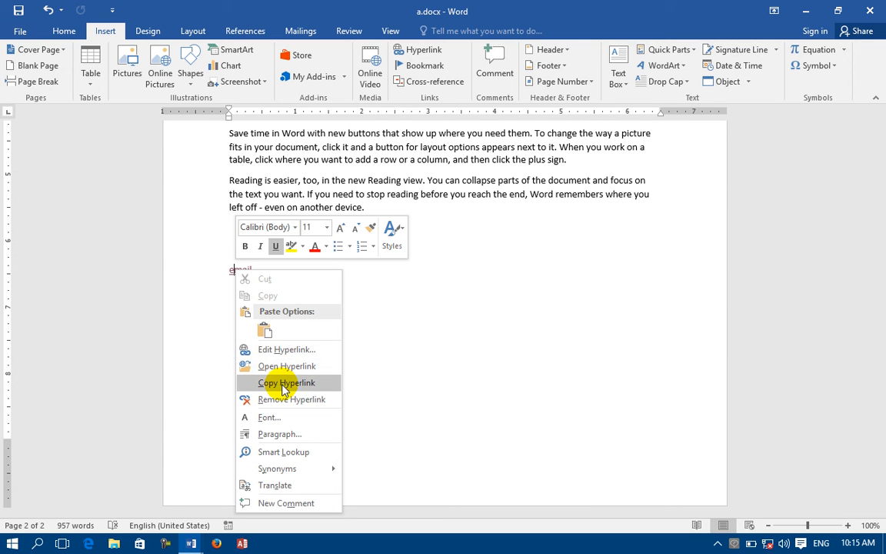
{"action": "left_click", "coordinate": [285, 383]}
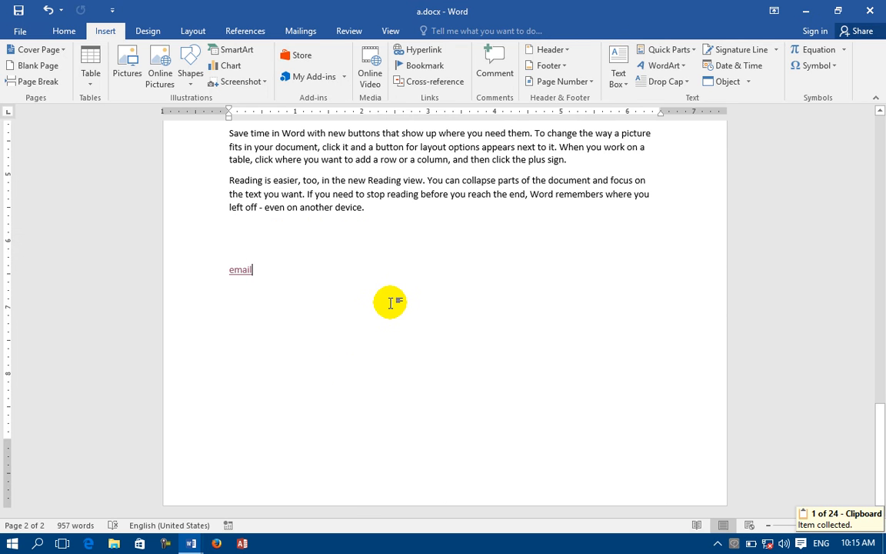
{"action": "key", "text": "Return"}
{"action": "key", "text": "Return"}
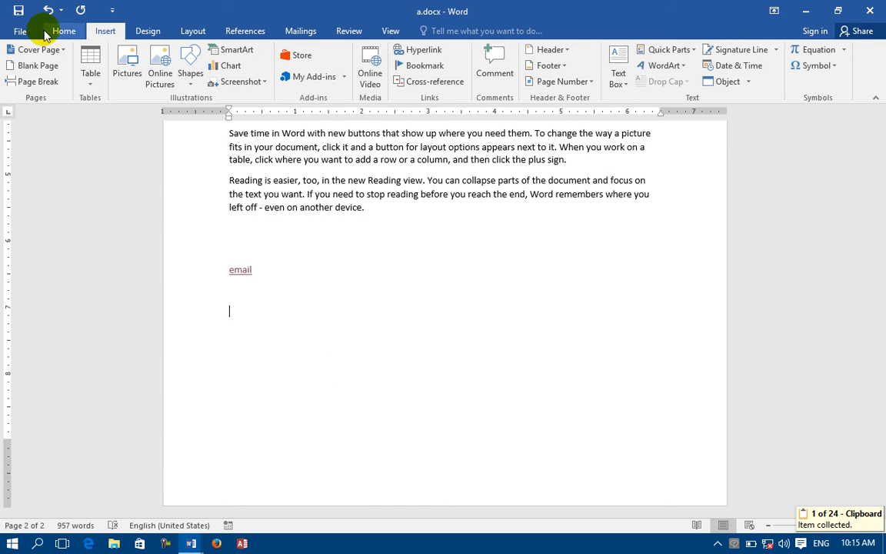
{"action": "left_click", "coordinate": [65, 31]}
{"action": "left_click", "coordinate": [18, 62]}
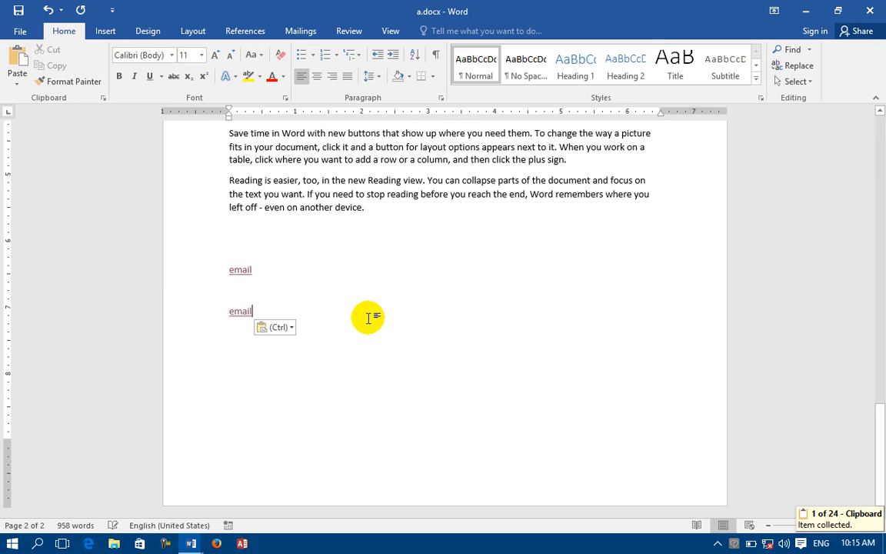
Remove the hyperlink from the pasted copy, leaving plain 'email' text.
{"action": "key", "text": "Return"}
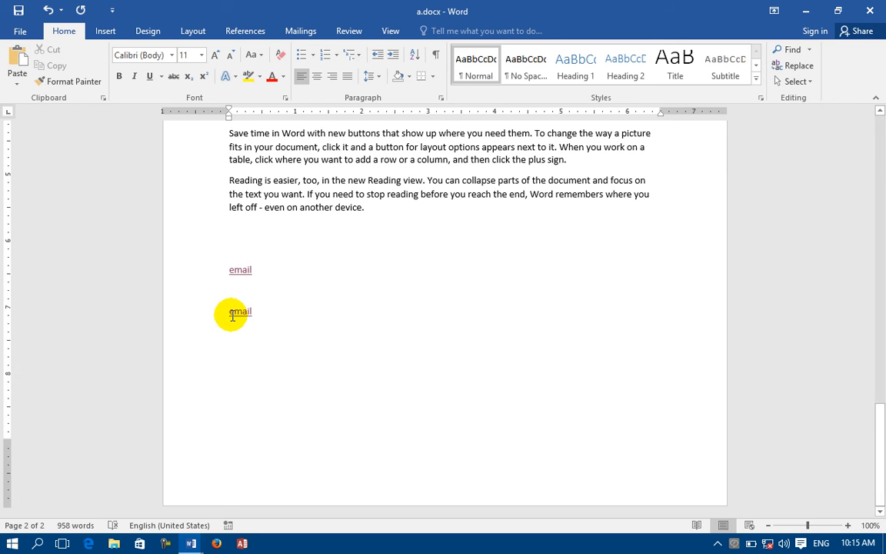
{"action": "right_click", "coordinate": [232, 313]}
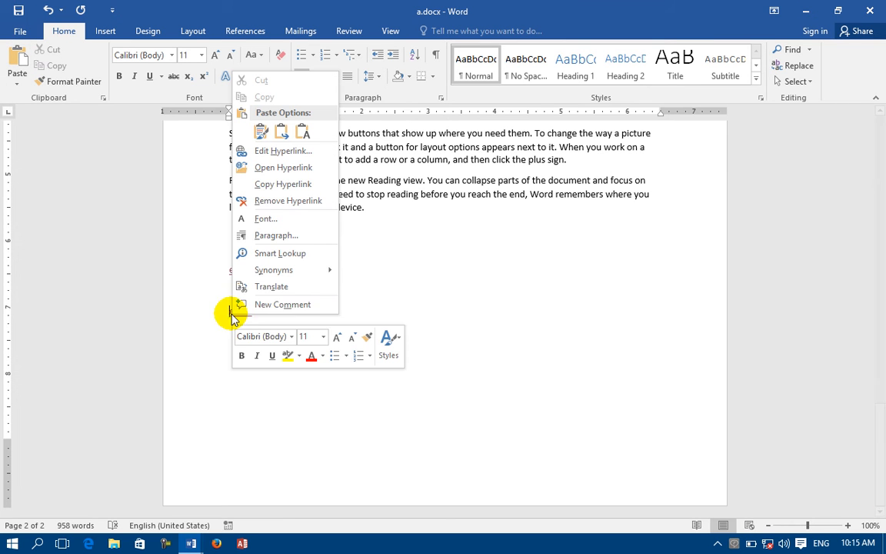
{"action": "left_click", "coordinate": [266, 201]}
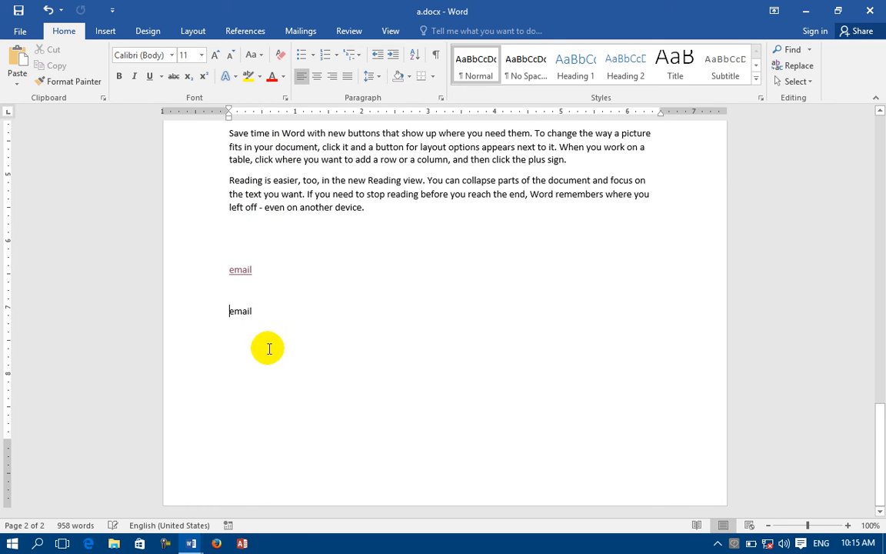
{"action": "left_click_drag", "start_coordinate": [261, 311], "coordinate": [195, 297]}
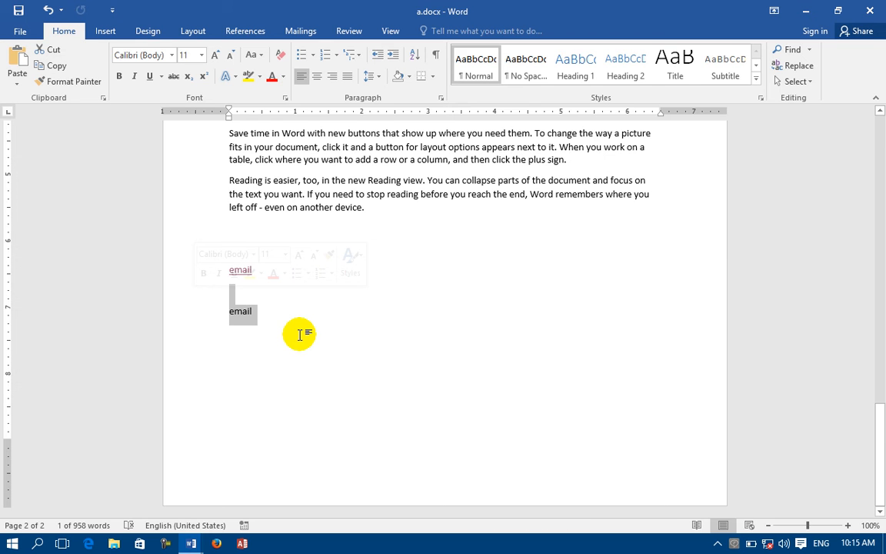
Open and cancel the Hyperlink dialog, then scroll back to the top of page 1.
{"action": "left_click", "coordinate": [108, 27]}
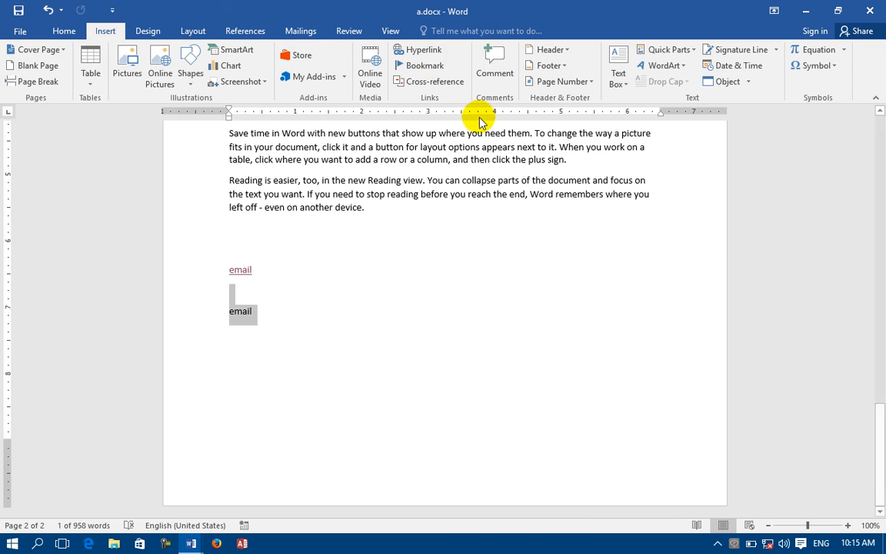
{"action": "left_click", "coordinate": [400, 50]}
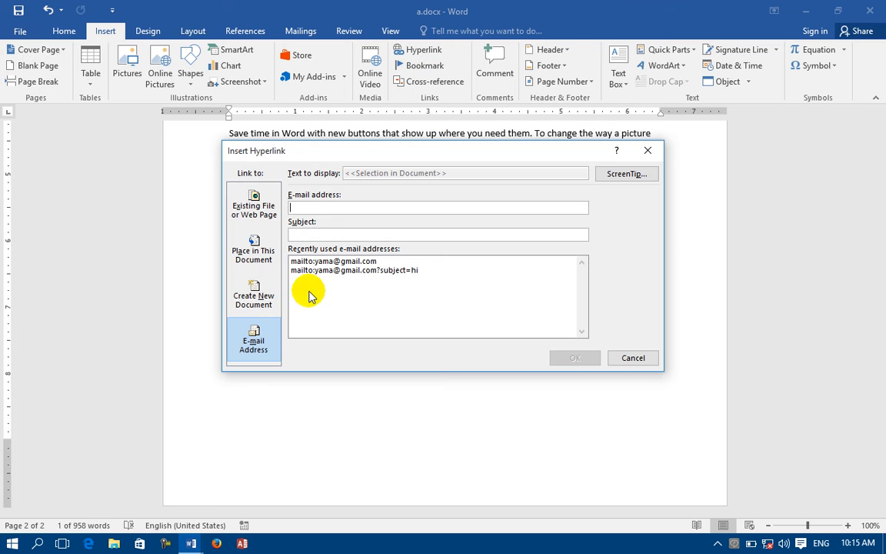
{"action": "left_click", "coordinate": [630, 358]}
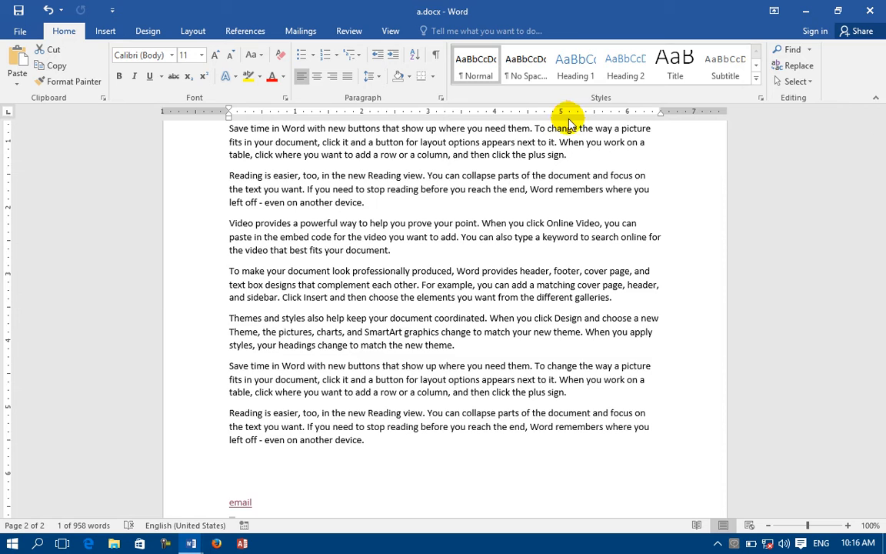
{"action": "scroll", "coordinate": [570, 125], "scroll_direction": "up", "scroll_amount": 7}
{"action": "left_click_drag", "start_coordinate": [883, 331], "coordinate": [884, 97]}
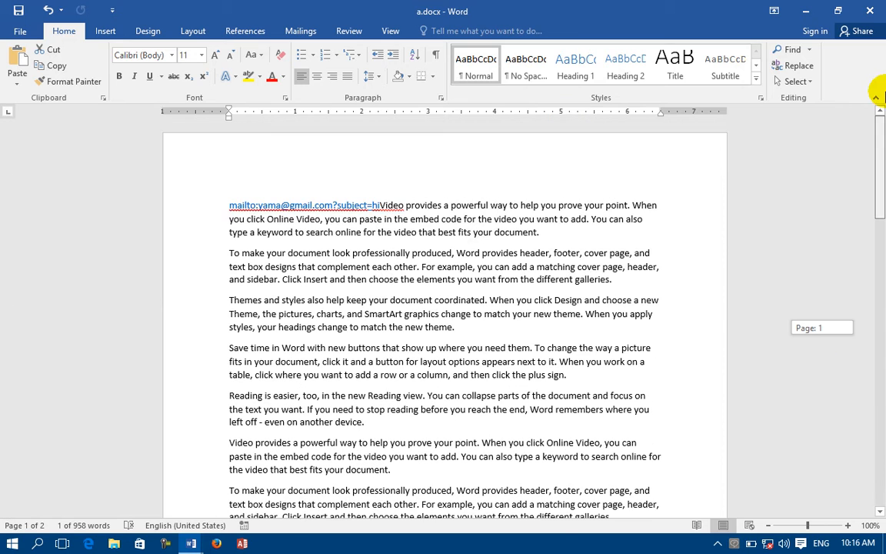
Add a blank line after the e-mail link line and add a bookmark named A.
{"action": "left_click", "coordinate": [382, 204]}
{"action": "key", "text": "Return"}
{"action": "key", "text": "Return"}
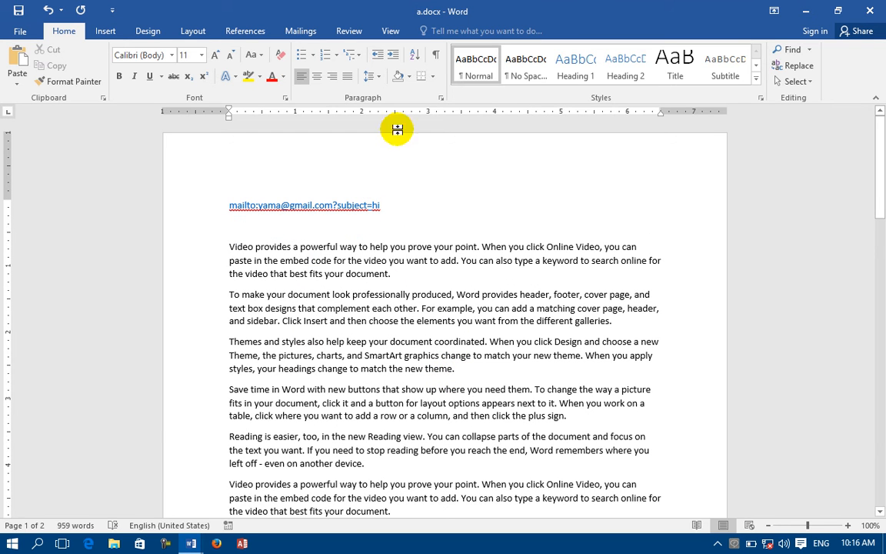
{"action": "left_click", "coordinate": [107, 31]}
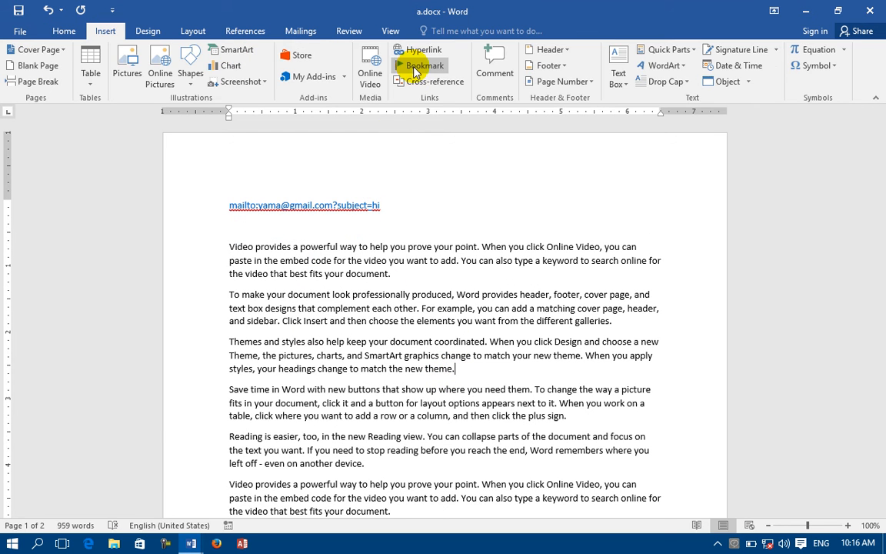
{"action": "left_click", "coordinate": [419, 65]}
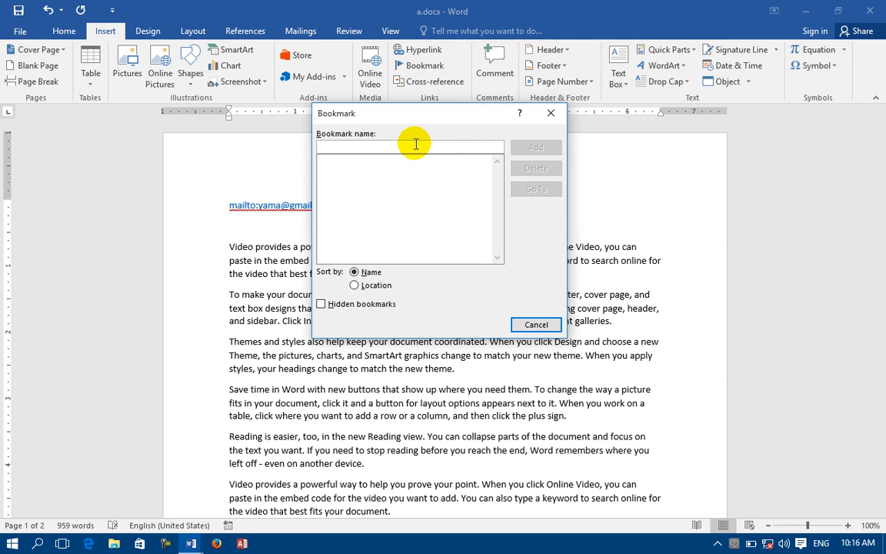
{"action": "type", "text": "1"}
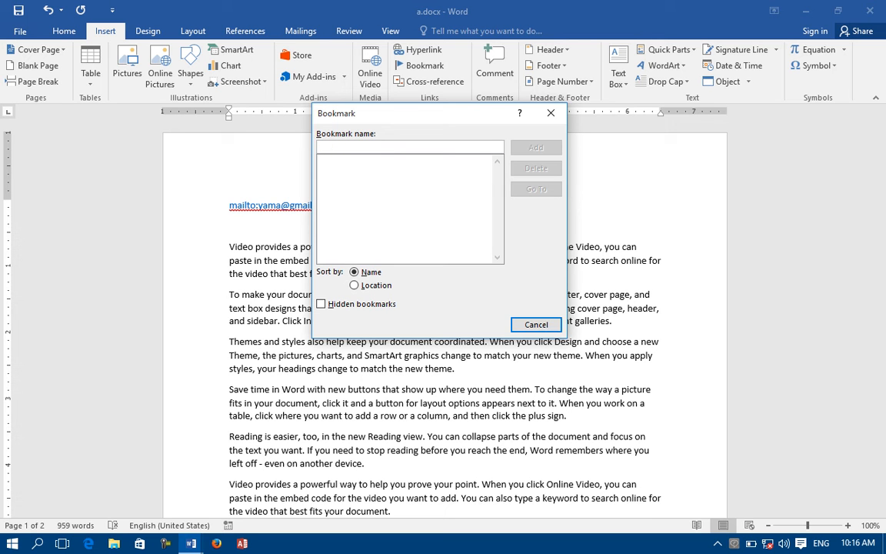
{"action": "type", "text": "a"}
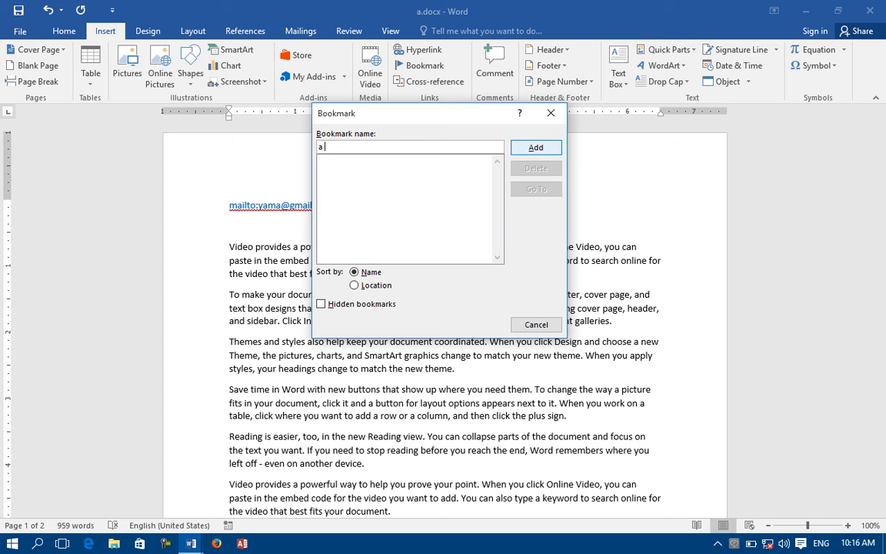
{"action": "type", "text": " bnnbn"}
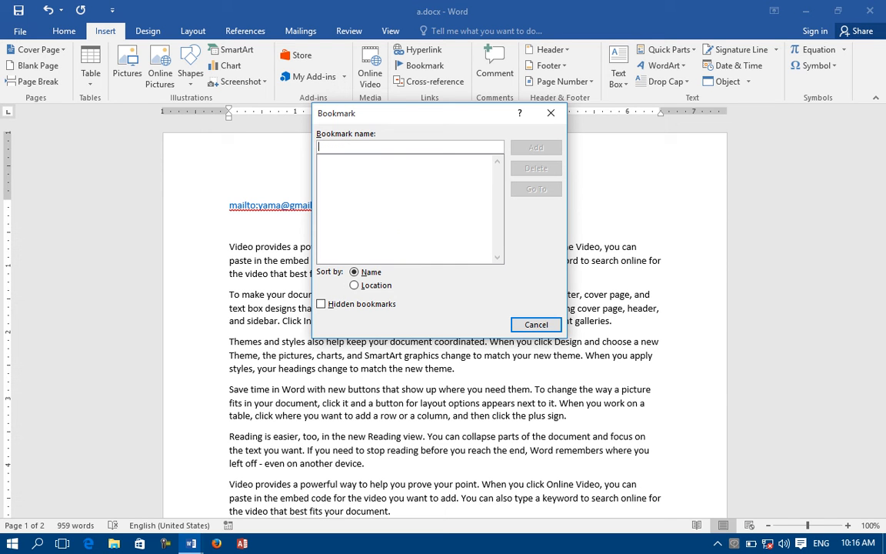
{"action": "type", "text": "a"}
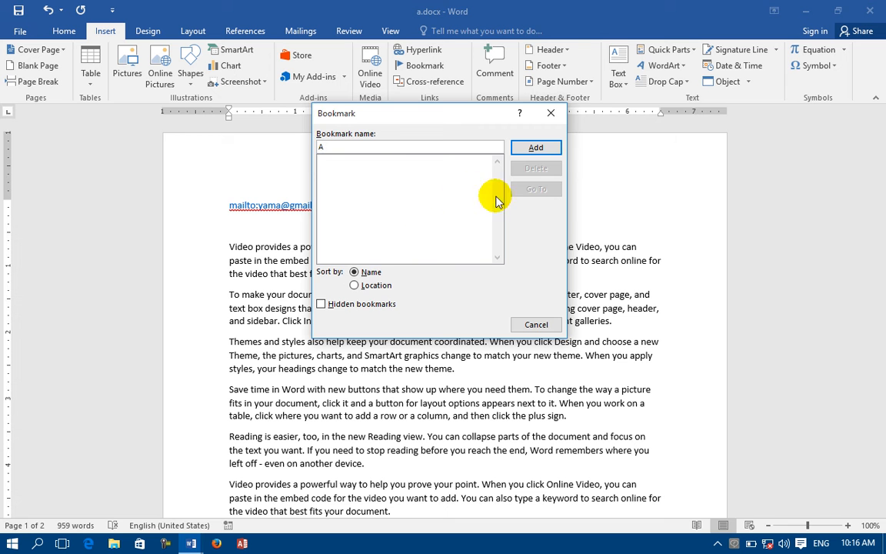
{"action": "left_click", "coordinate": [557, 147]}
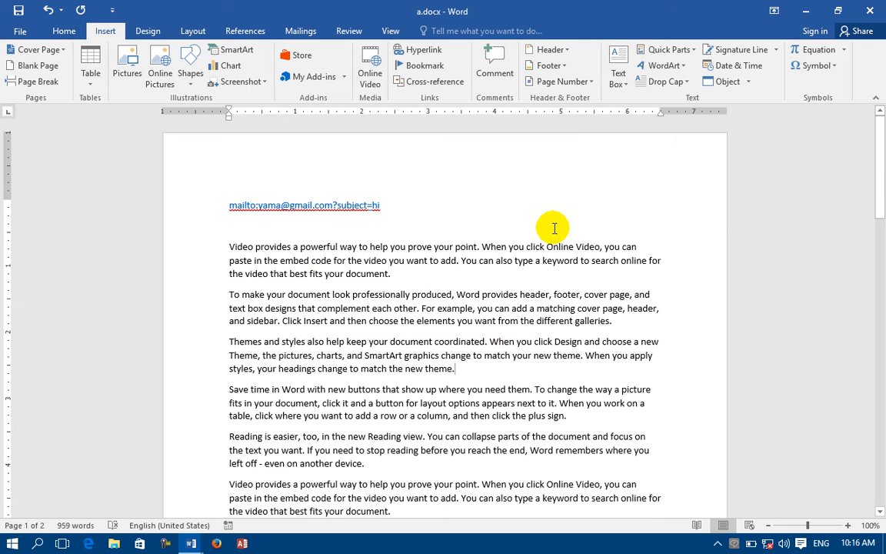
Add bookmark B after 'document.' and bookmark C after 'theme.' on page 2.
{"action": "scroll", "coordinate": [553, 228], "scroll_direction": "down", "scroll_amount": 5}
{"action": "left_click", "coordinate": [396, 277]}
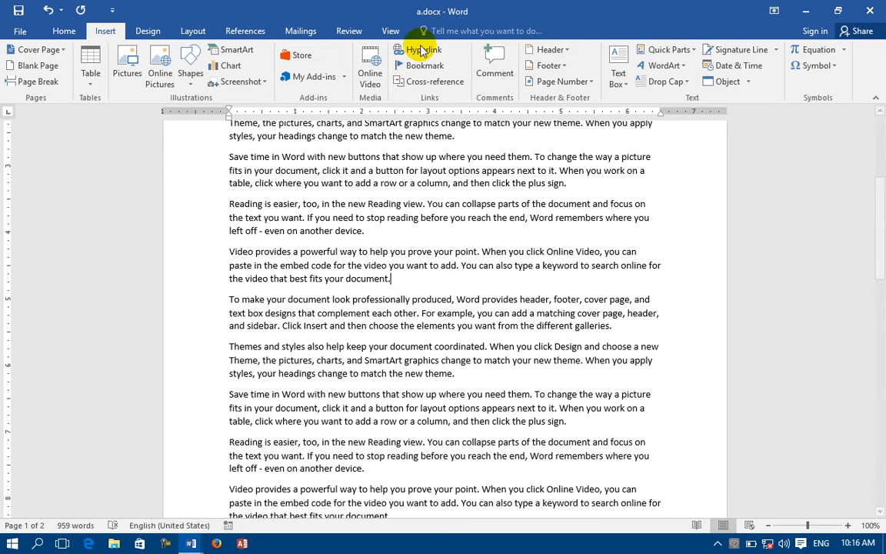
{"action": "left_click", "coordinate": [423, 66]}
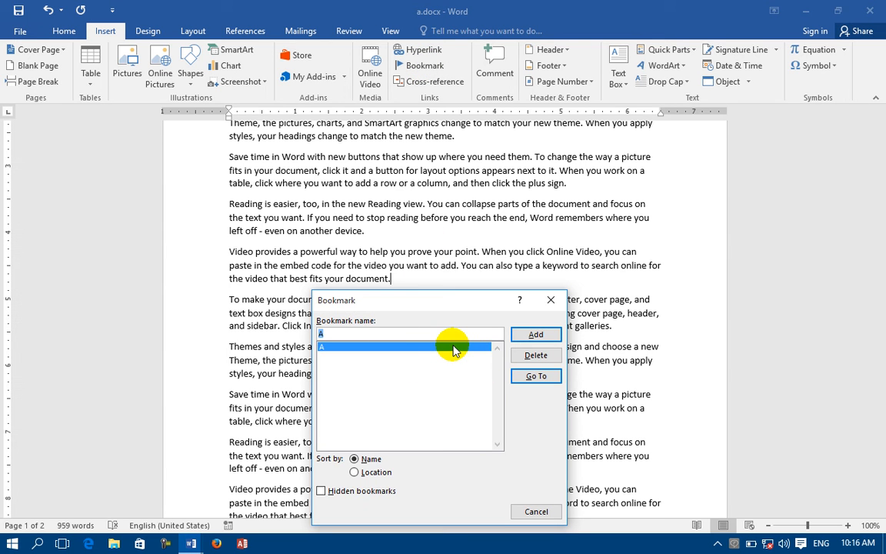
{"action": "type", "text": "B"}
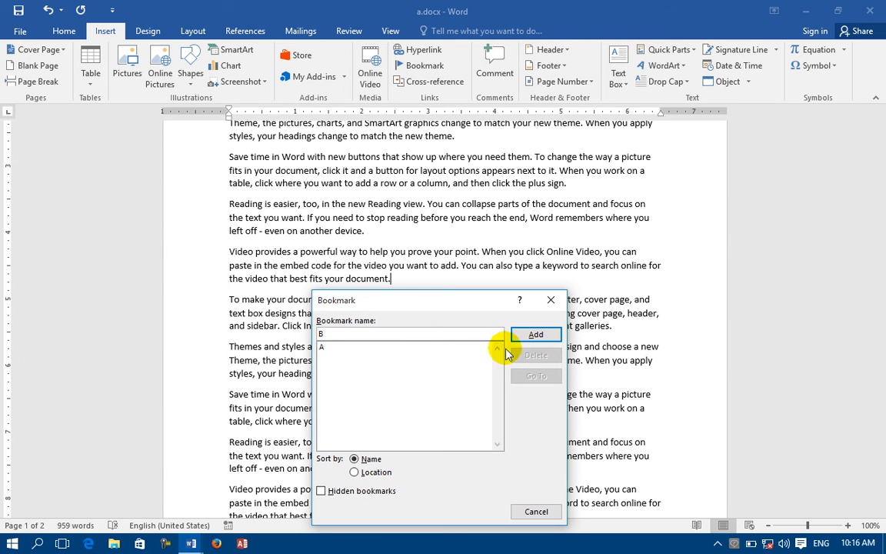
{"action": "left_click", "coordinate": [534, 335]}
{"action": "scroll", "coordinate": [474, 365], "scroll_direction": "down", "scroll_amount": 5}
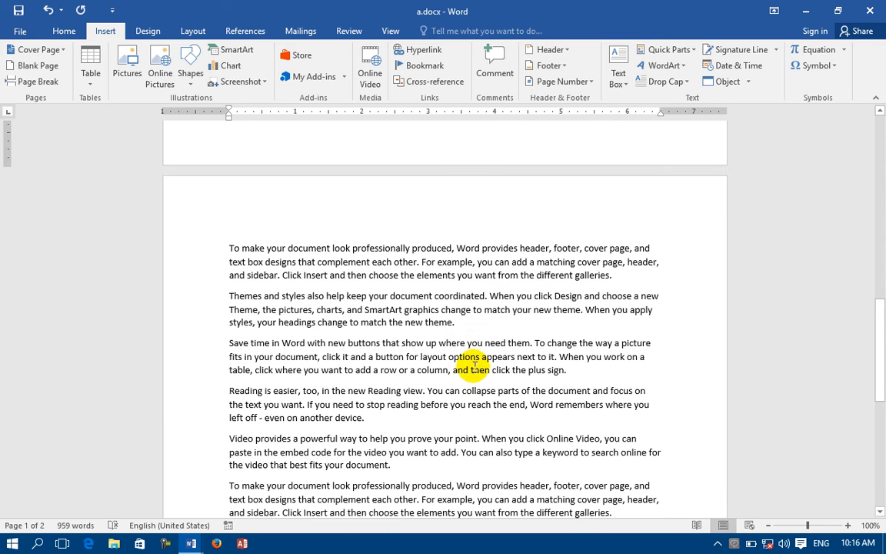
{"action": "left_click", "coordinate": [461, 321]}
{"action": "left_click", "coordinate": [414, 66]}
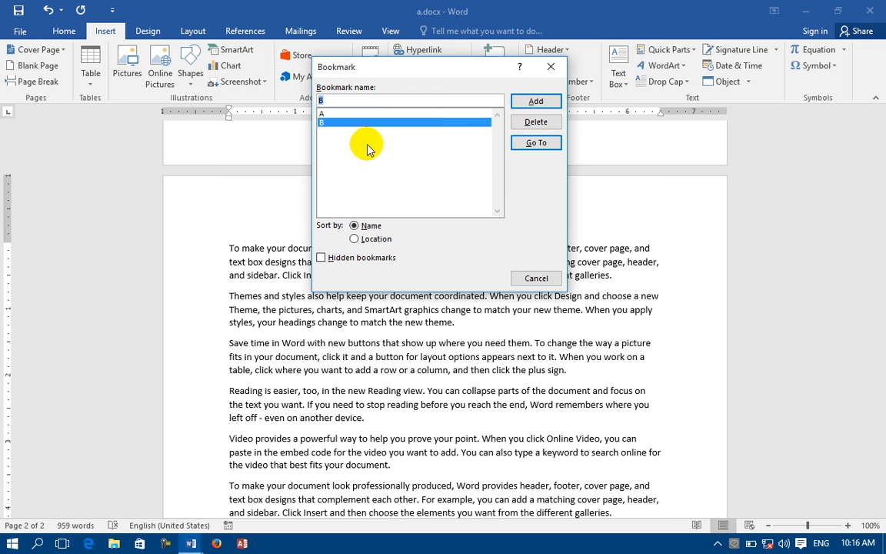
{"action": "type", "text": "C"}
{"action": "left_click", "coordinate": [522, 102]}
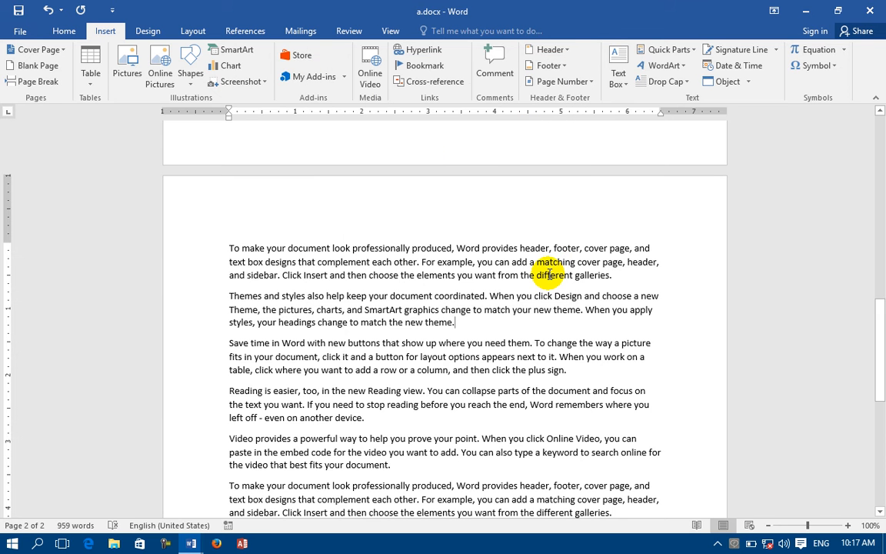
Add bookmark D further down, then select both email lines.
{"action": "scroll", "coordinate": [549, 275], "scroll_direction": "down", "scroll_amount": 10}
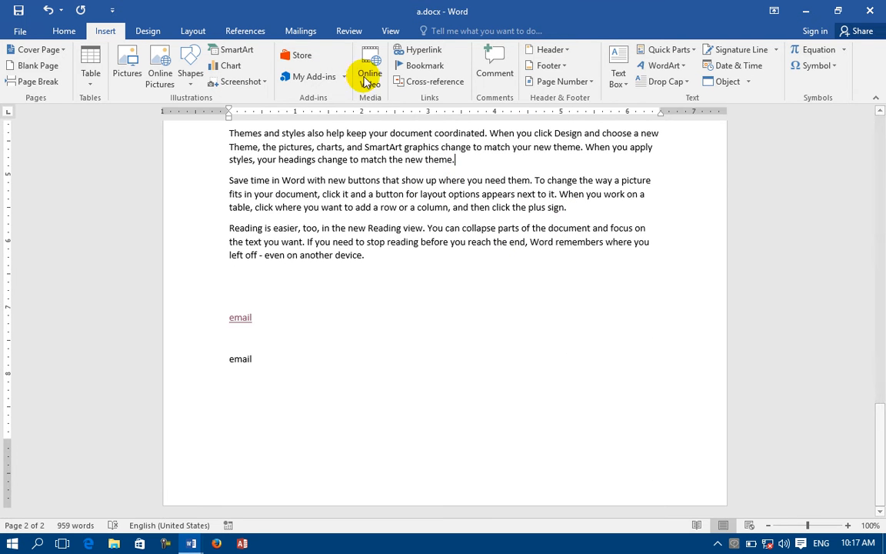
{"action": "left_click", "coordinate": [415, 66]}
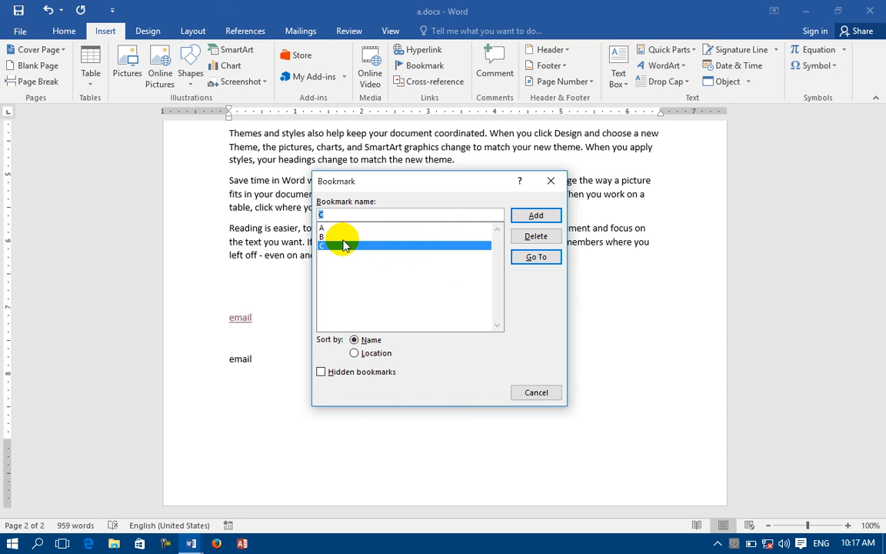
{"action": "type", "text": "D"}
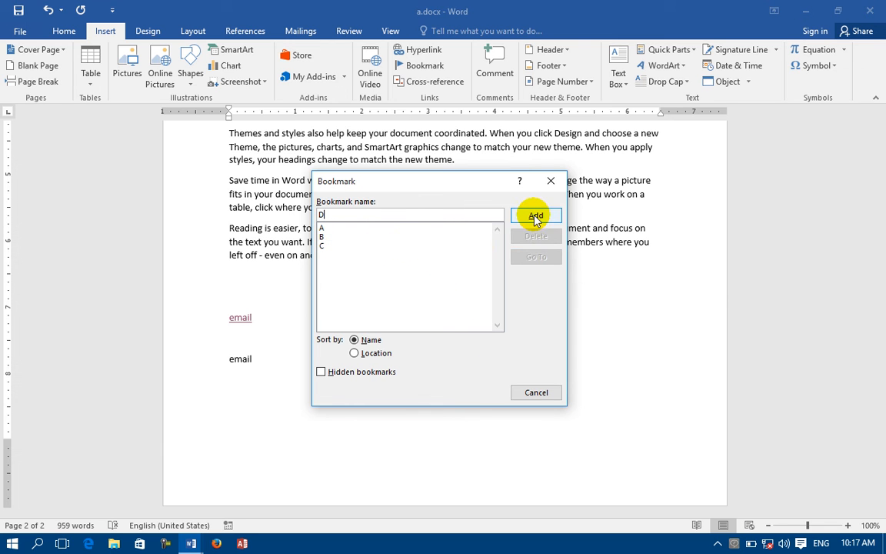
{"action": "left_click", "coordinate": [535, 217]}
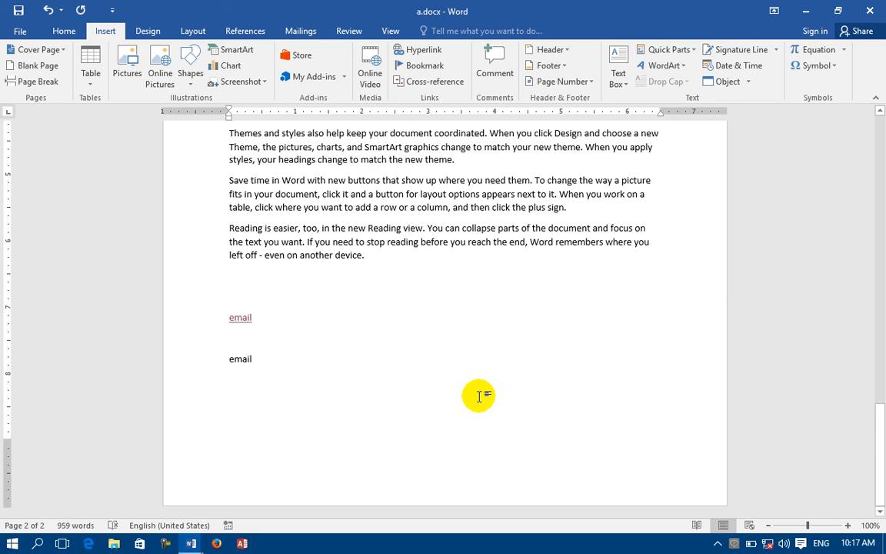
{"action": "left_click_drag", "start_coordinate": [316, 356], "coordinate": [221, 321]}
Delete both email lines, then jump through bookmarks A, B, C and D in turn.
{"action": "key", "text": "Delete"}
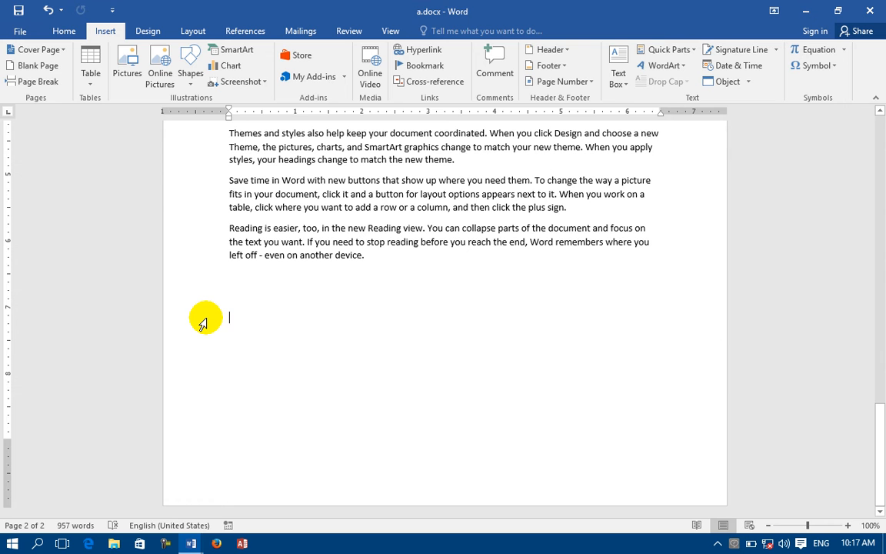
{"action": "left_click", "coordinate": [421, 66]}
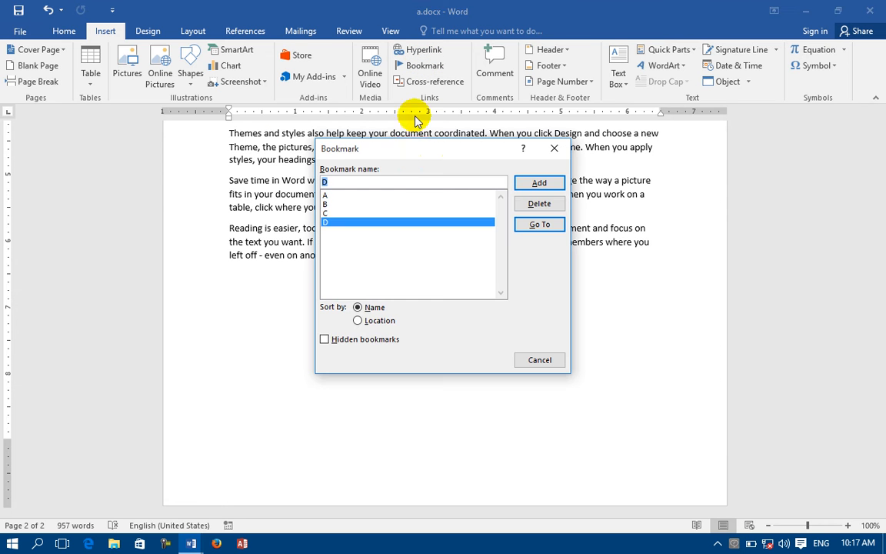
{"action": "left_click", "coordinate": [336, 196]}
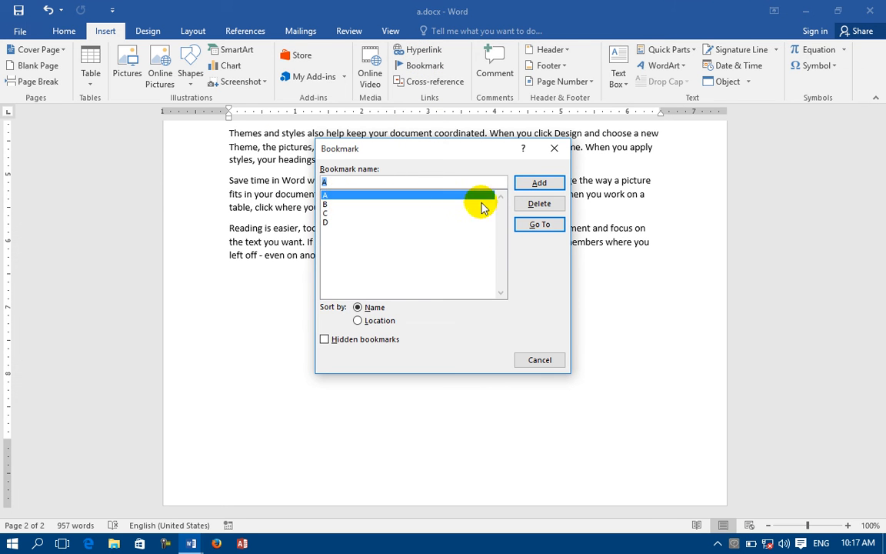
{"action": "left_click", "coordinate": [526, 225]}
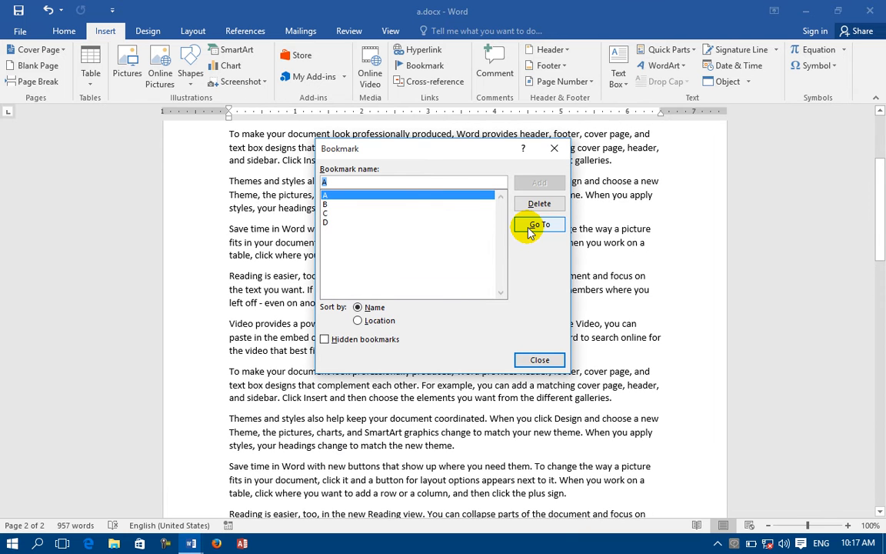
{"action": "left_click", "coordinate": [326, 204]}
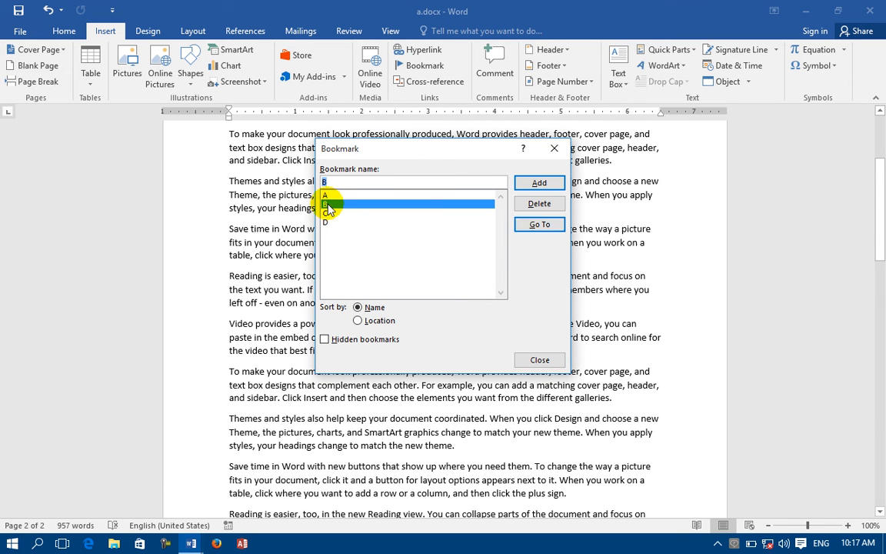
{"action": "left_click", "coordinate": [539, 225]}
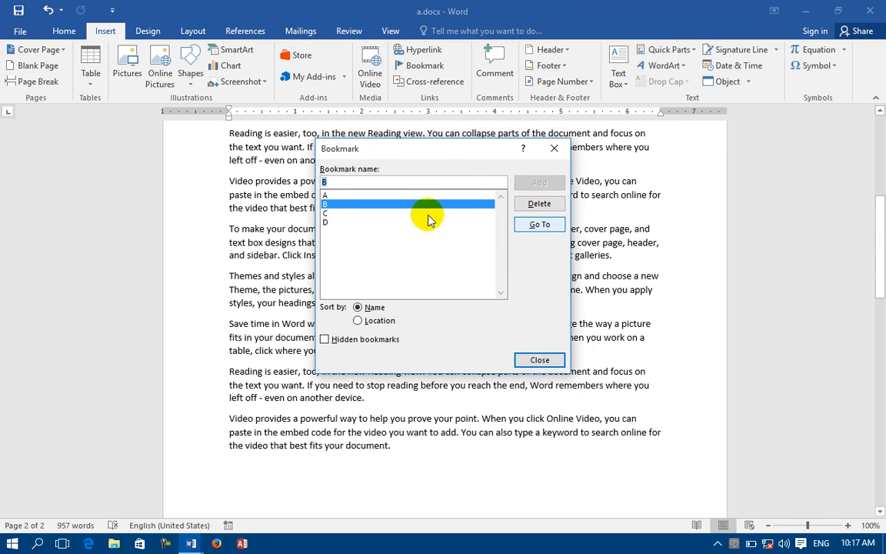
{"action": "left_click", "coordinate": [326, 213]}
{"action": "left_click", "coordinate": [518, 224]}
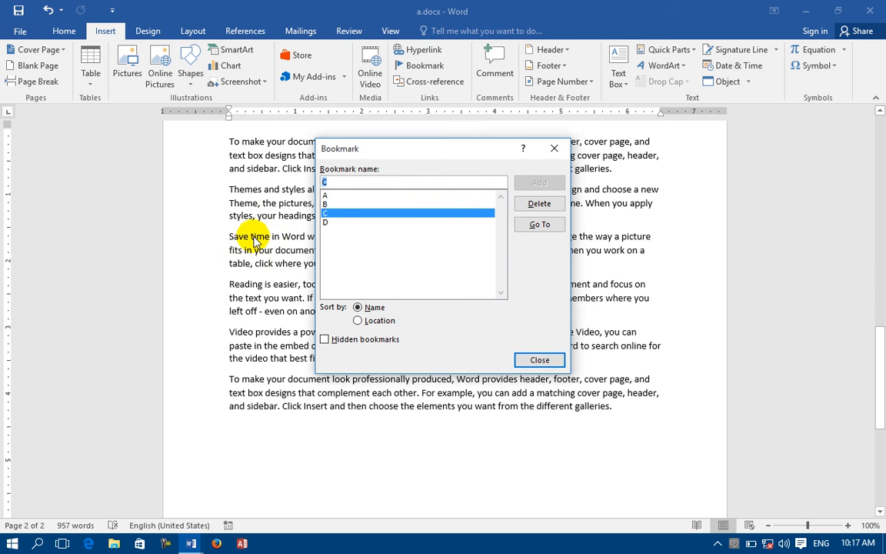
{"action": "left_click", "coordinate": [329, 222]}
{"action": "left_click", "coordinate": [536, 224]}
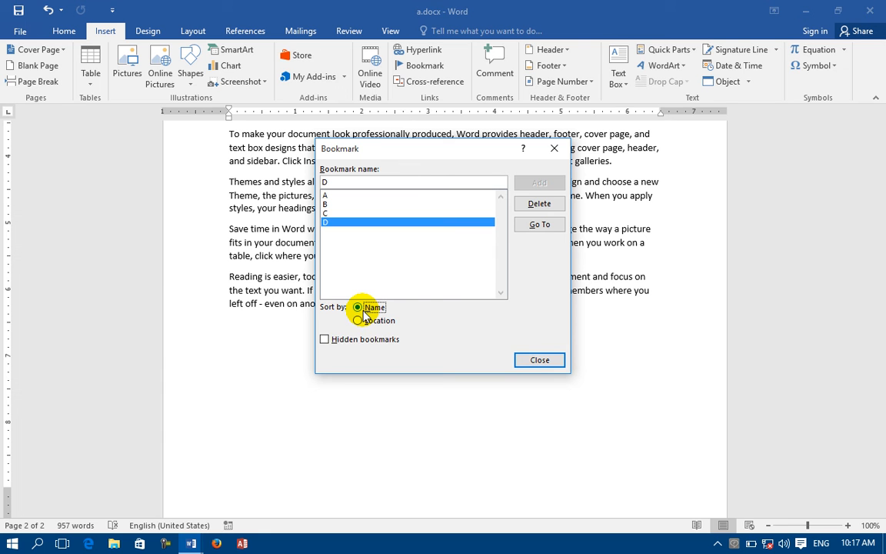
{"action": "left_click", "coordinate": [540, 360]}
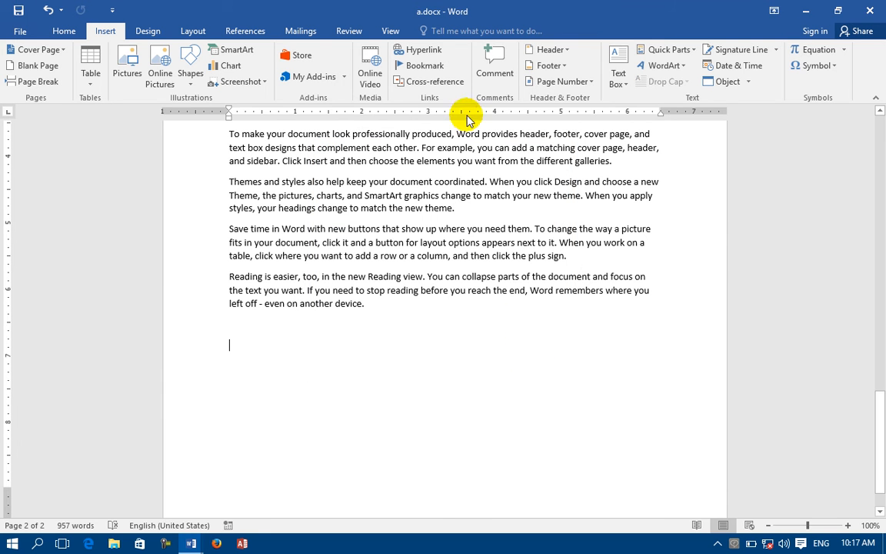
Insert in-document hyperlinks to bookmarks A and B on separate lines.
{"action": "left_click", "coordinate": [420, 51]}
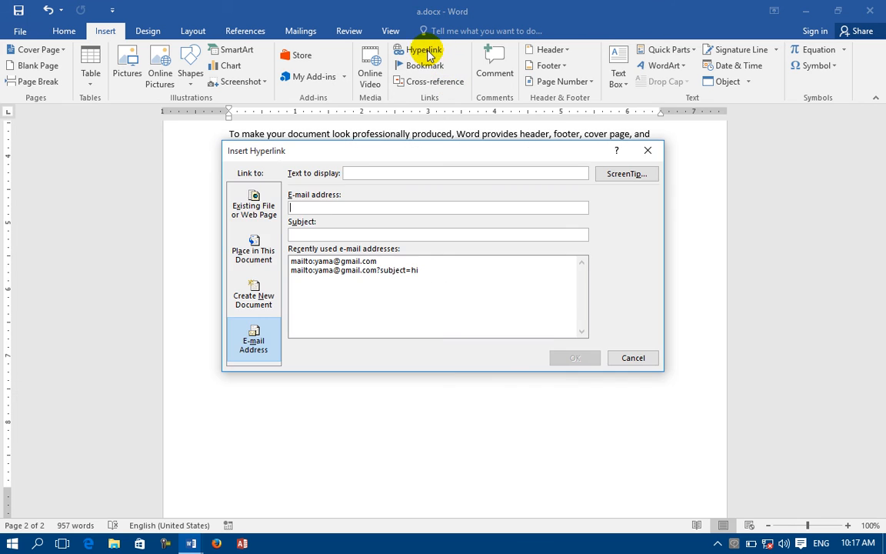
{"action": "left_click", "coordinate": [253, 254]}
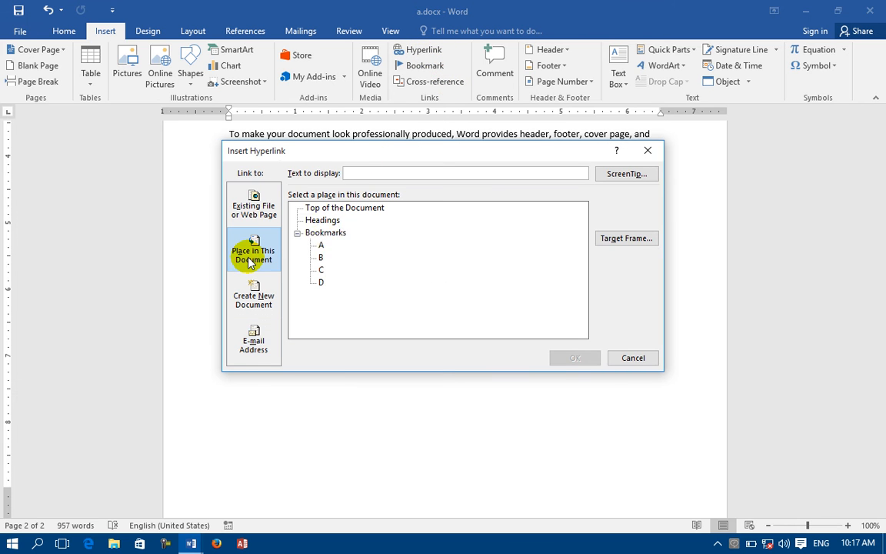
{"action": "left_click", "coordinate": [321, 244]}
{"action": "left_click", "coordinate": [569, 357]}
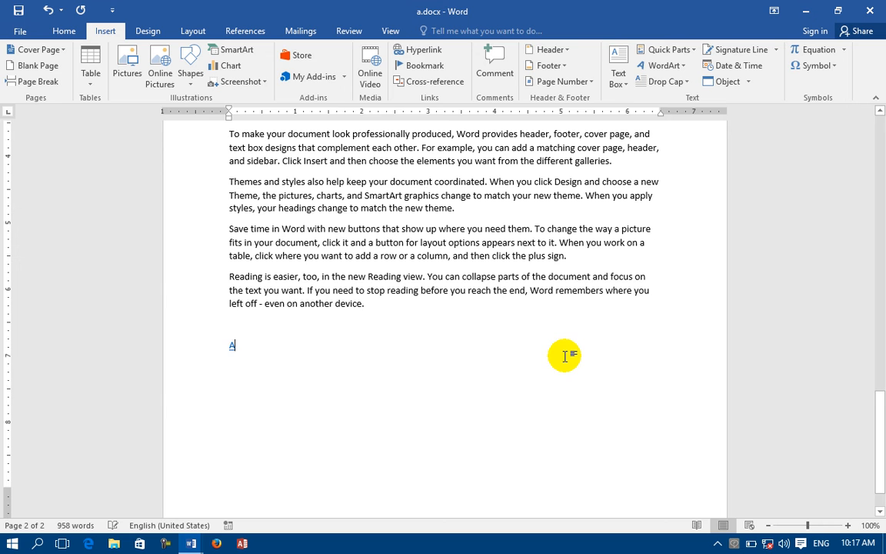
{"action": "key", "text": "Return"}
{"action": "left_click", "coordinate": [422, 51]}
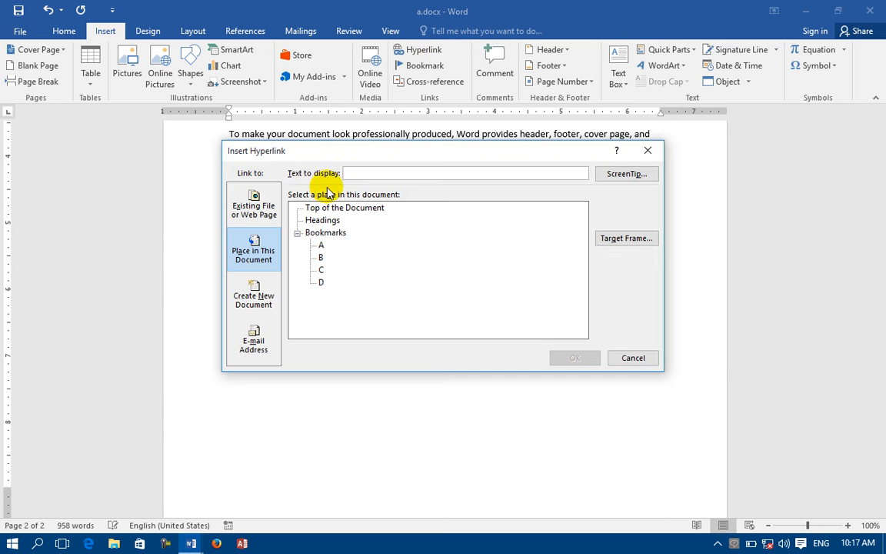
{"action": "left_click", "coordinate": [321, 258]}
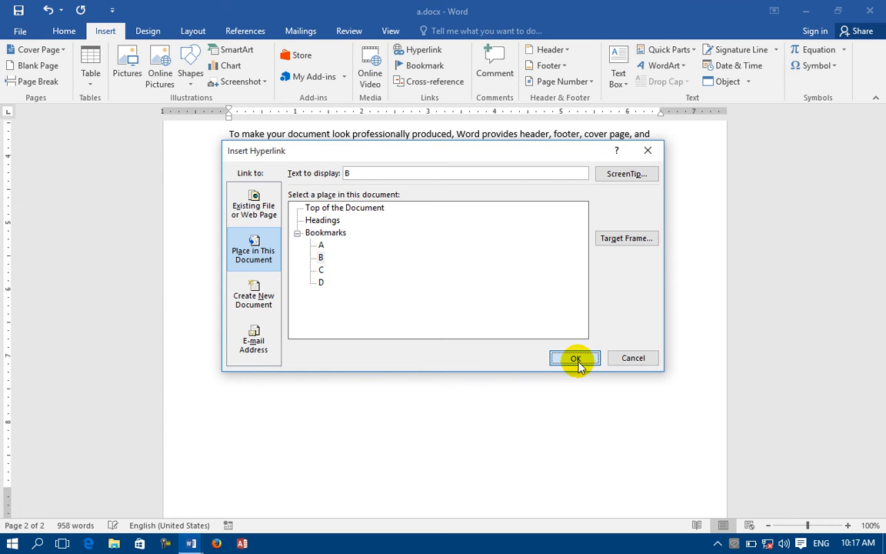
{"action": "left_click", "coordinate": [575, 358]}
{"action": "key", "text": "Return"}
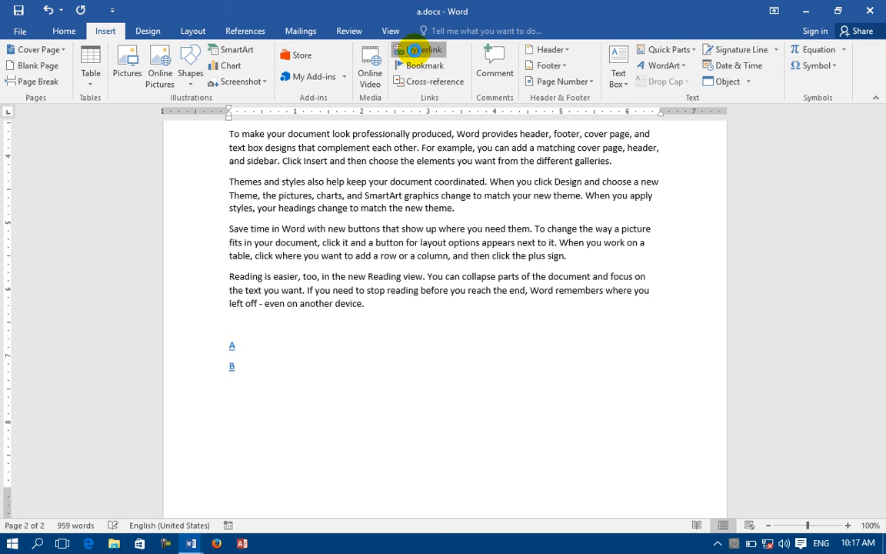
Add hyperlinks to bookmarks C and D on the lines below B.
{"action": "left_click", "coordinate": [402, 50]}
{"action": "left_click", "coordinate": [322, 270]}
{"action": "left_click", "coordinate": [573, 357]}
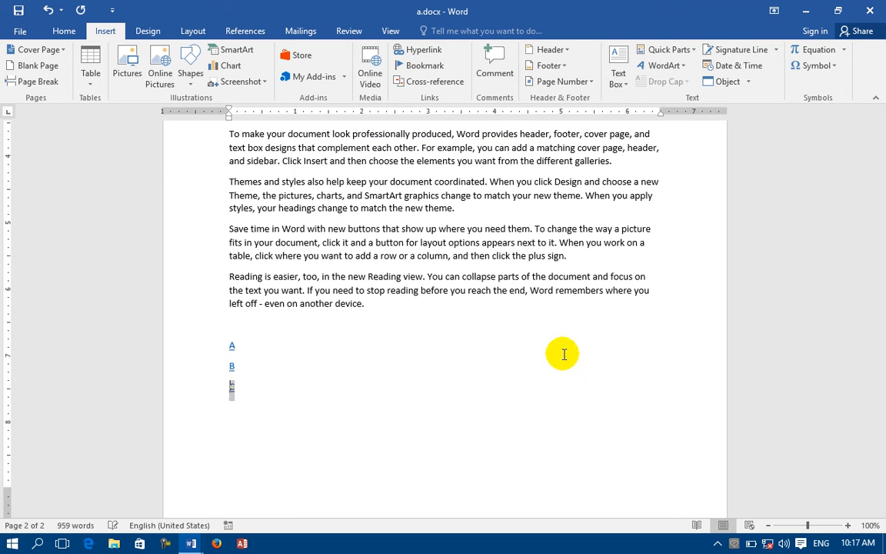
{"action": "left_click", "coordinate": [423, 66]}
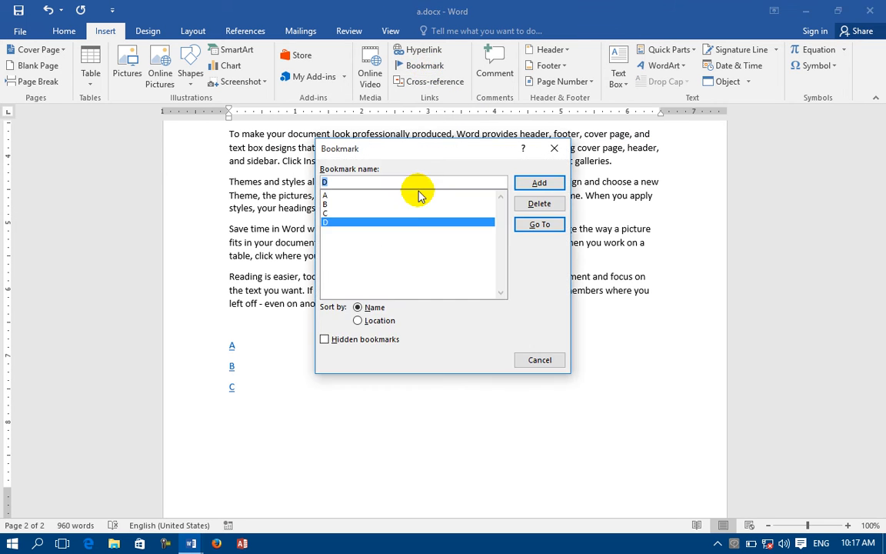
{"action": "left_click", "coordinate": [538, 184]}
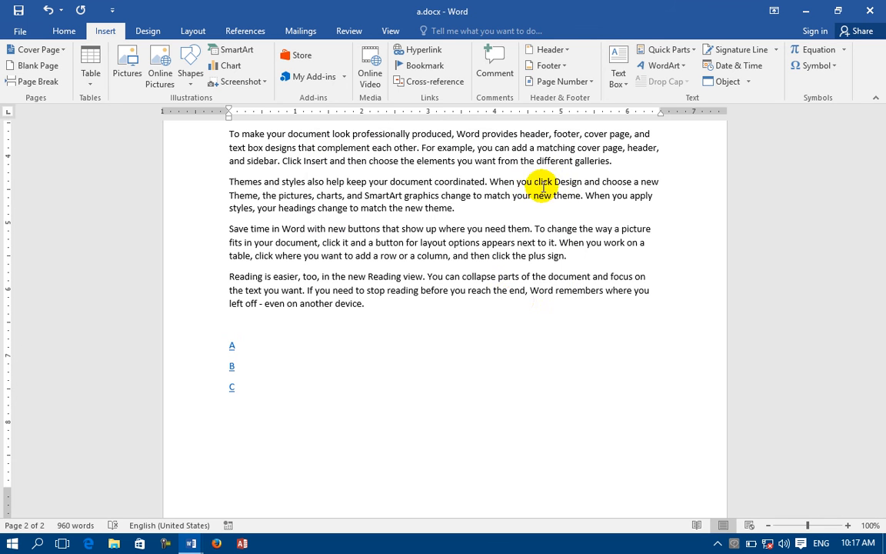
{"action": "left_click", "coordinate": [416, 50]}
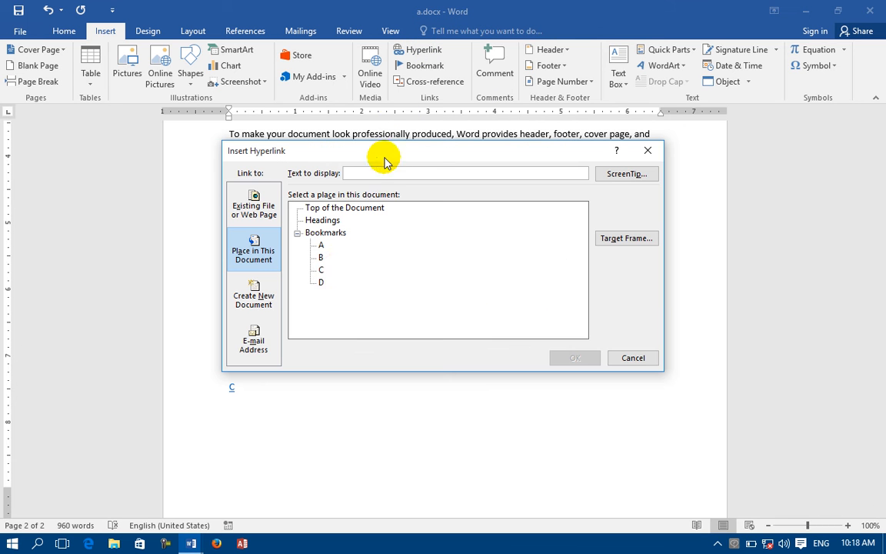
{"action": "left_click", "coordinate": [321, 282]}
{"action": "left_click", "coordinate": [561, 359]}
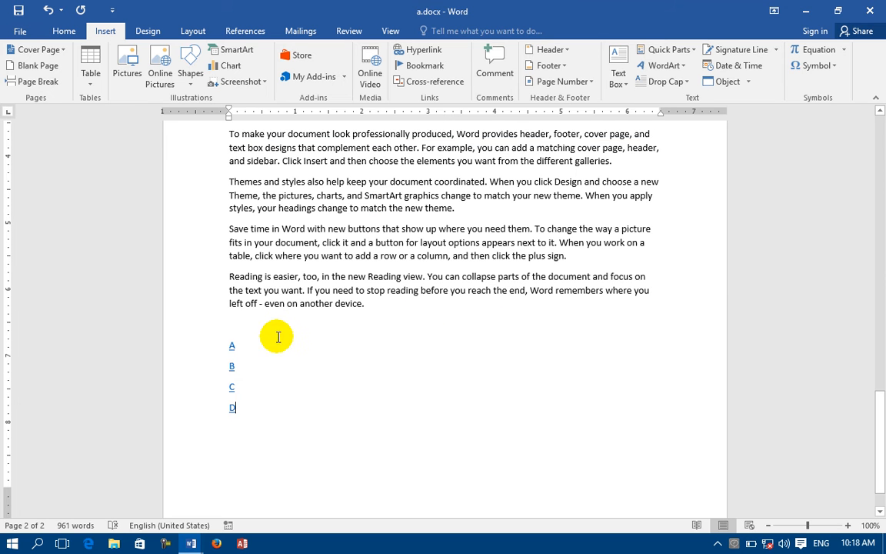
Follow link A to its bookmark, then insert a page break below the D link.
{"action": "left_click", "coordinate": [232, 352], "text": "ctrl"}
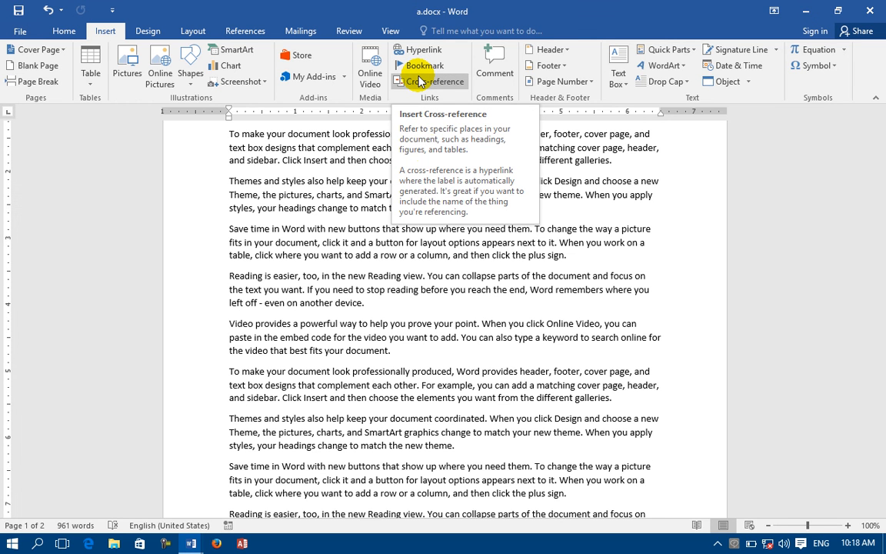
{"action": "scroll", "coordinate": [436, 355], "scroll_direction": "down", "scroll_amount": 15}
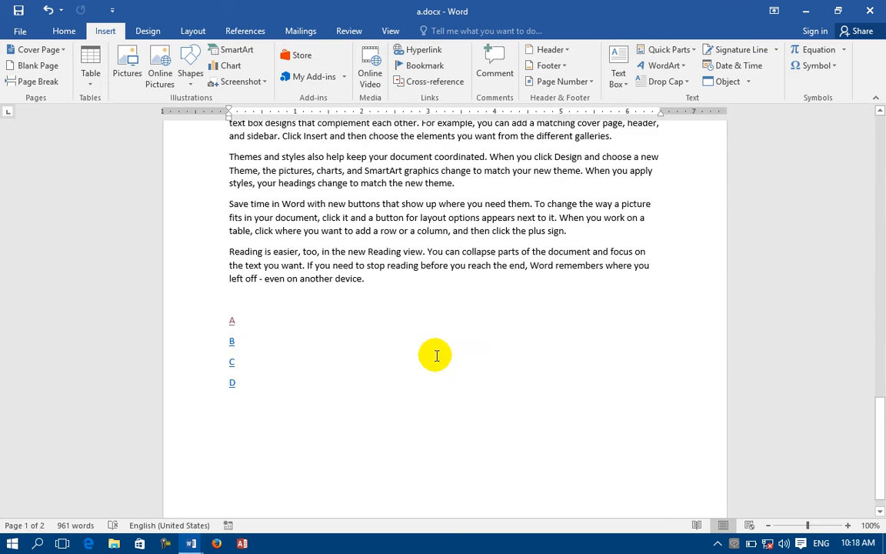
{"action": "scroll", "coordinate": [416, 361], "scroll_direction": "down", "scroll_amount": 1}
{"action": "left_click", "coordinate": [364, 379]}
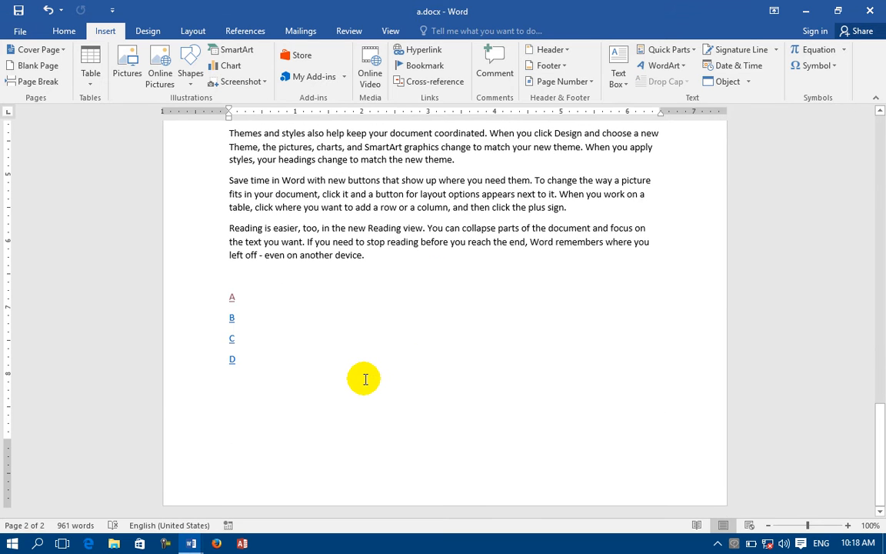
{"action": "key", "text": "ctrl+Return"}
Set up a Heading cross-reference, cancel it without inserting, and close a.docx.
{"action": "left_click", "coordinate": [431, 81]}
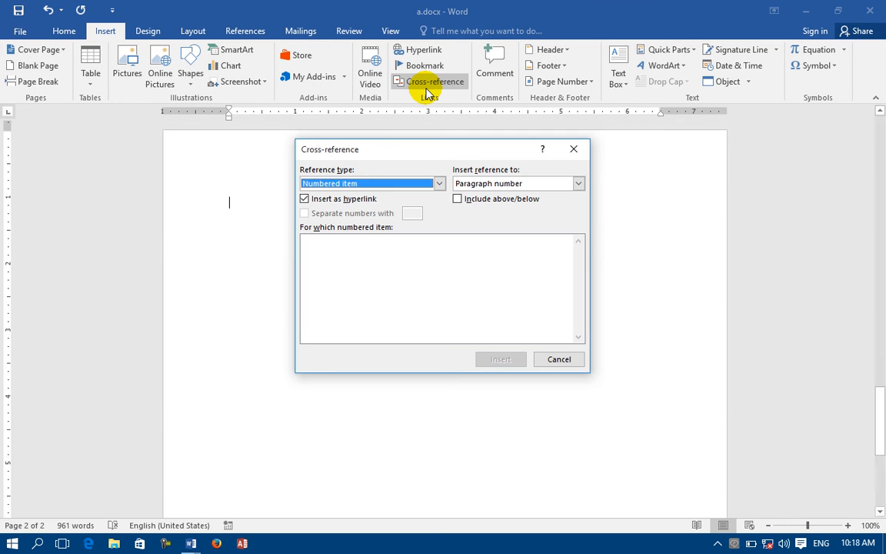
{"action": "left_click", "coordinate": [354, 185]}
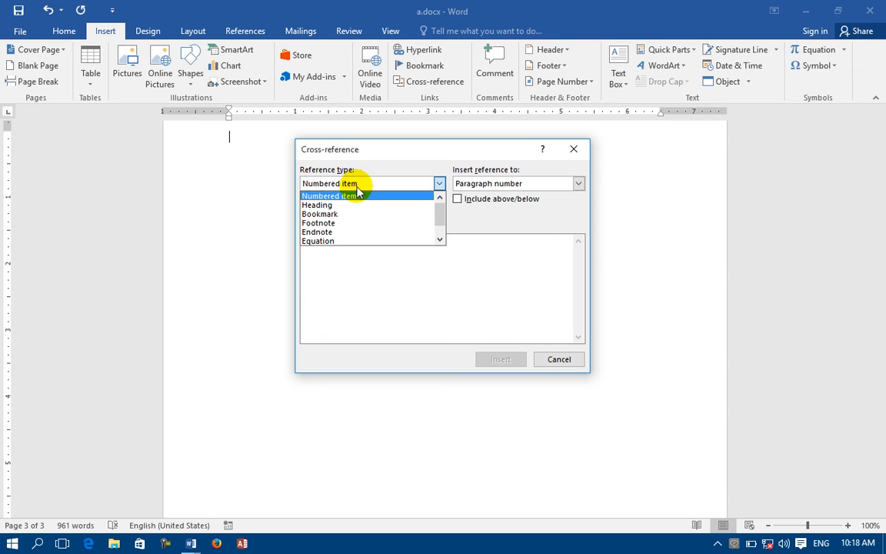
{"action": "left_click", "coordinate": [344, 205]}
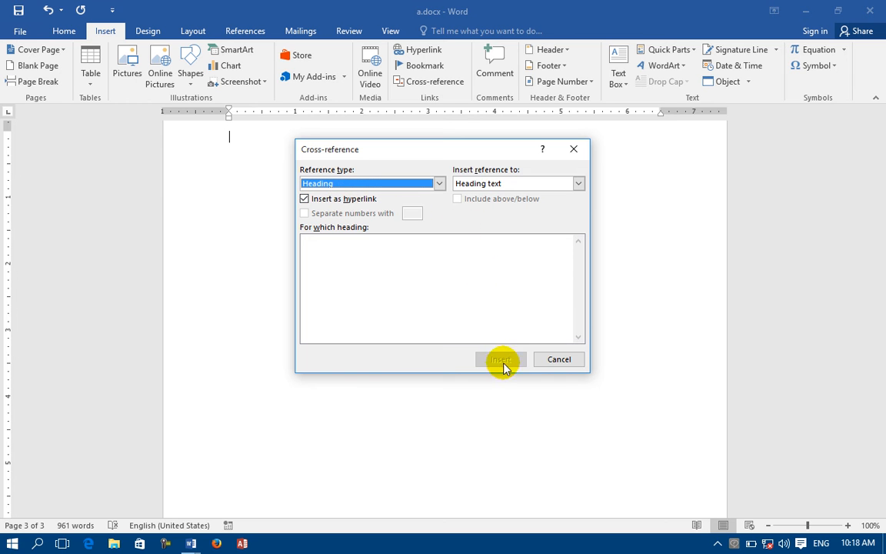
{"action": "left_click", "coordinate": [560, 360]}
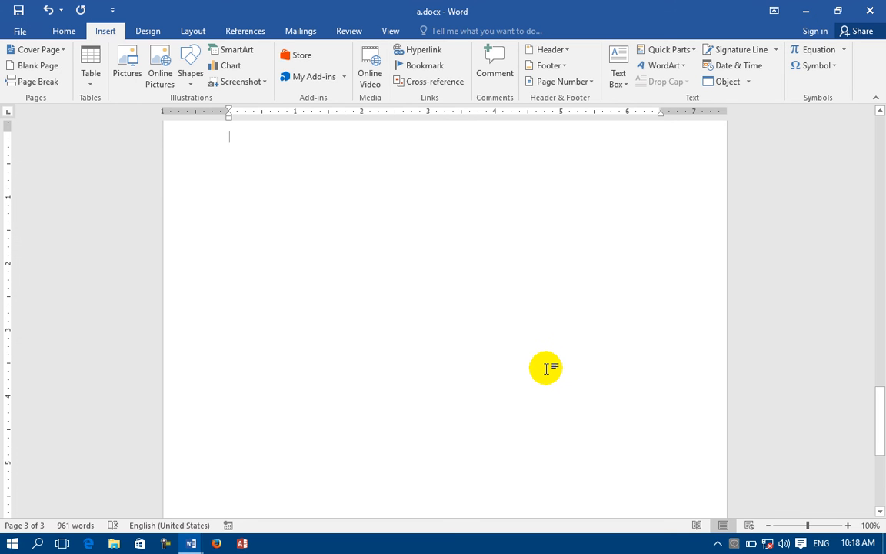
{"action": "key", "text": "alt+F4"}
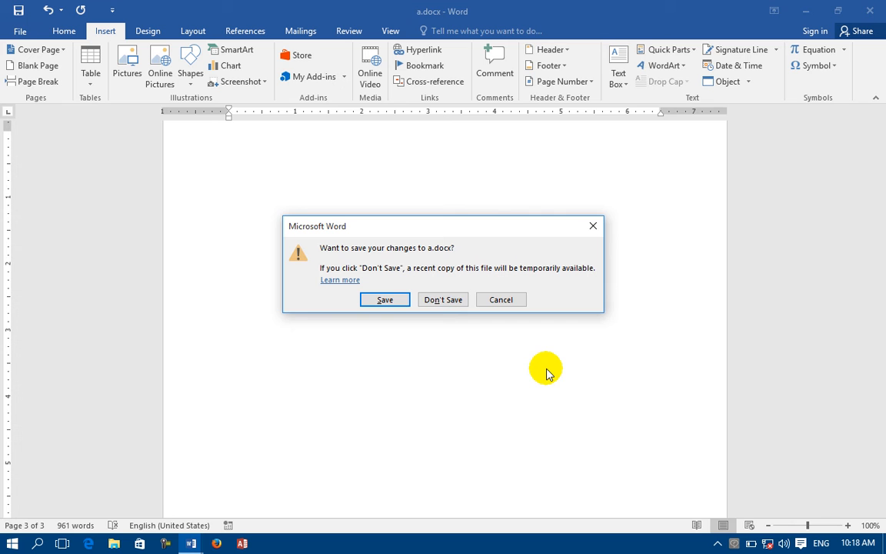
Close a.docx without saving and delete the LCD and Links lines in Document1.
{"action": "left_click", "coordinate": [445, 299]}
{"action": "left_click_drag", "start_coordinate": [336, 292], "coordinate": [222, 264]}
{"action": "key", "text": "Delete"}
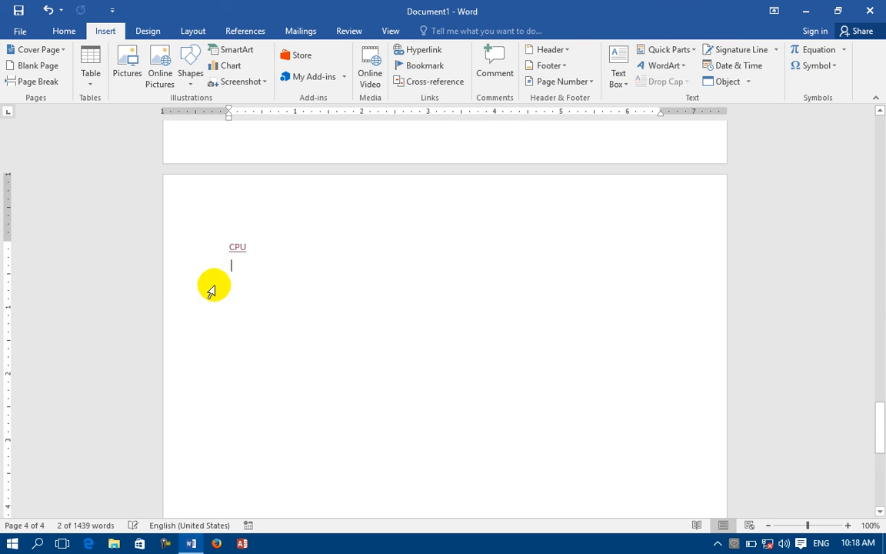
{"action": "key", "text": "BackSpace"}
{"action": "key", "text": "BackSpace"}
{"action": "key", "text": "BackSpace"}
{"action": "key", "text": "BackSpace"}
Remove the stray letter 'c' and scroll back to blank page 4.
{"action": "type", "text": "c"}
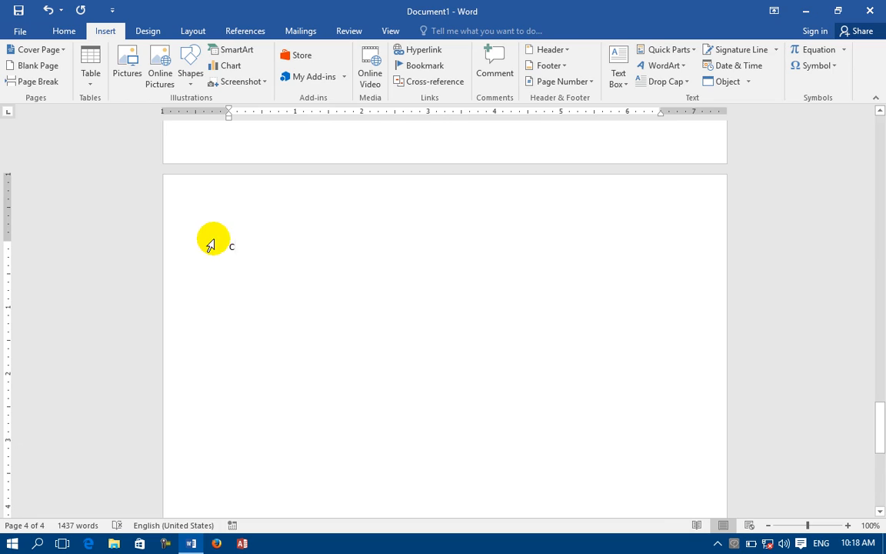
{"action": "key", "text": "BackSpace"}
{"action": "scroll", "coordinate": [245, 277], "scroll_direction": "up", "scroll_amount": 10}
{"action": "scroll", "coordinate": [309, 225], "scroll_direction": "up", "scroll_amount": 15}
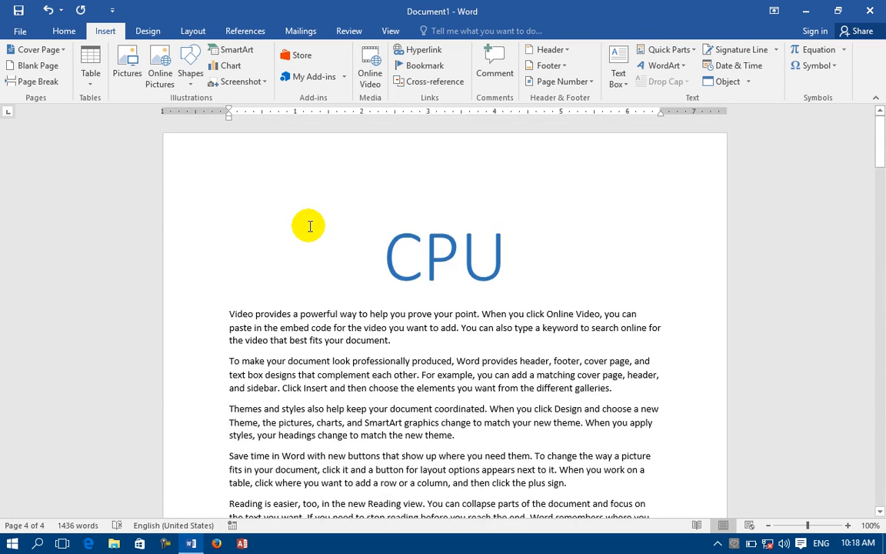
{"action": "scroll", "coordinate": [310, 226], "scroll_direction": "down", "scroll_amount": 20}
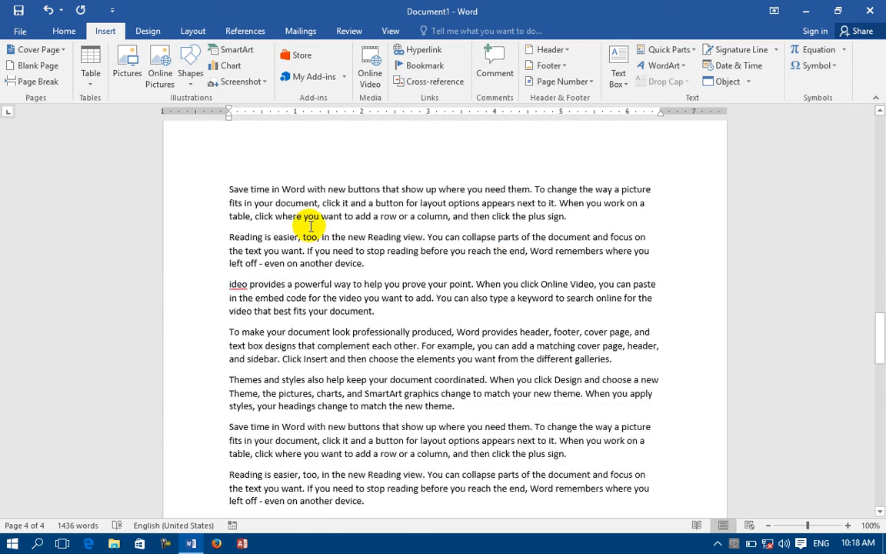
{"action": "scroll", "coordinate": [310, 226], "scroll_direction": "down", "scroll_amount": 10}
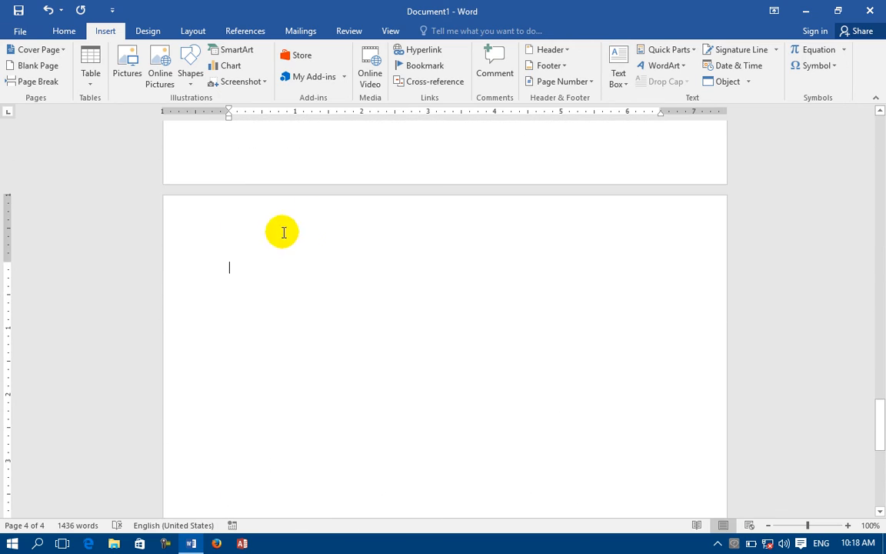
Insert a Heading cross-reference showing the CPU heading text.
{"action": "left_click", "coordinate": [432, 83]}
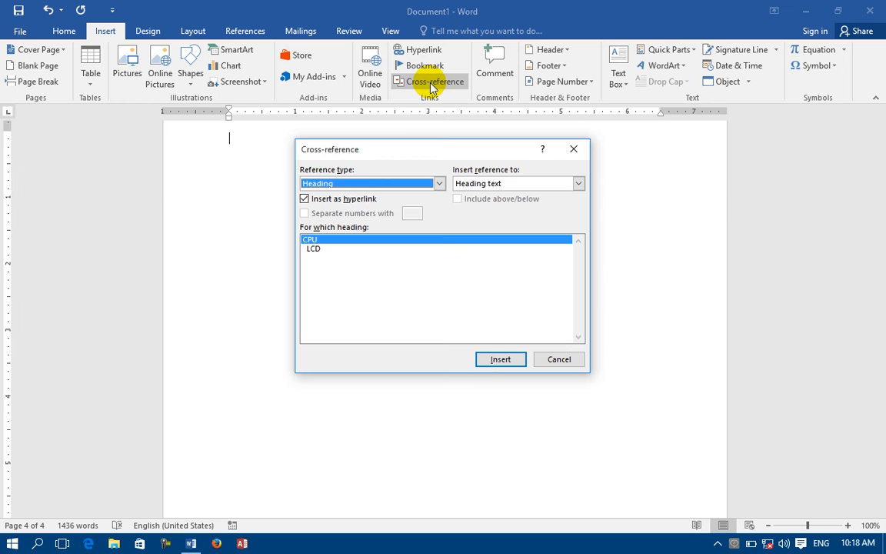
{"action": "left_click", "coordinate": [357, 183]}
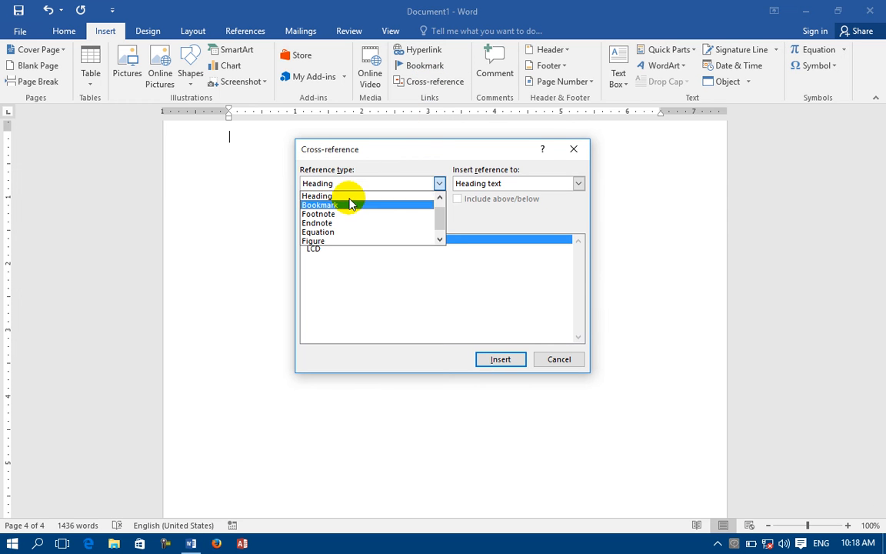
{"action": "left_click", "coordinate": [346, 196]}
{"action": "left_click", "coordinate": [338, 187]}
{"action": "left_click", "coordinate": [336, 197]}
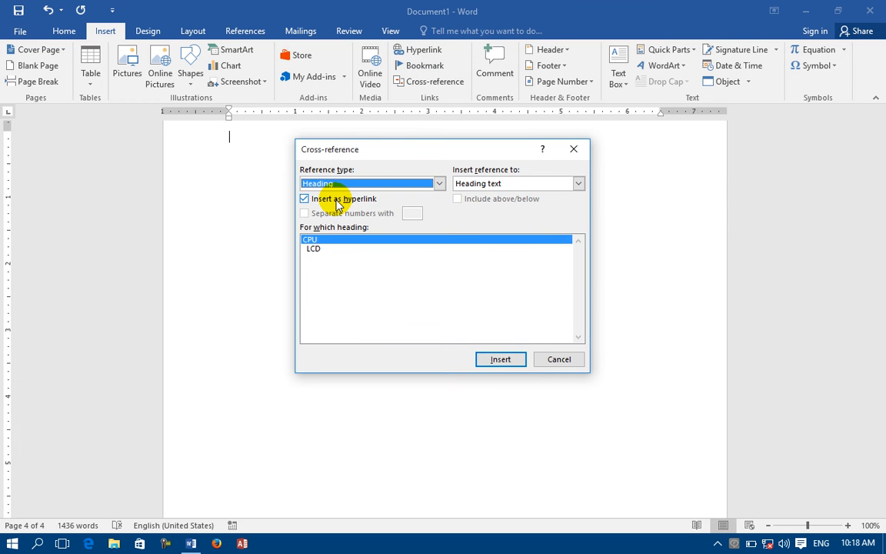
{"action": "left_click", "coordinate": [338, 184]}
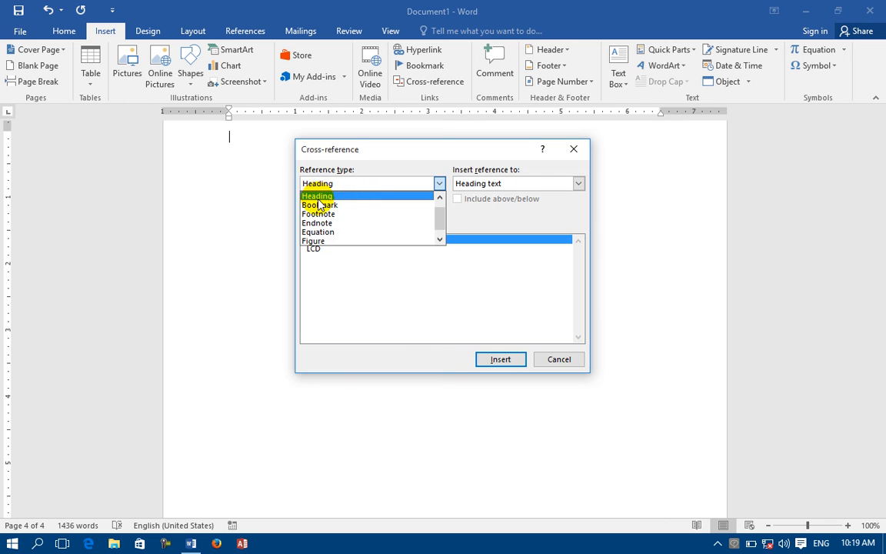
{"action": "left_click", "coordinate": [440, 183]}
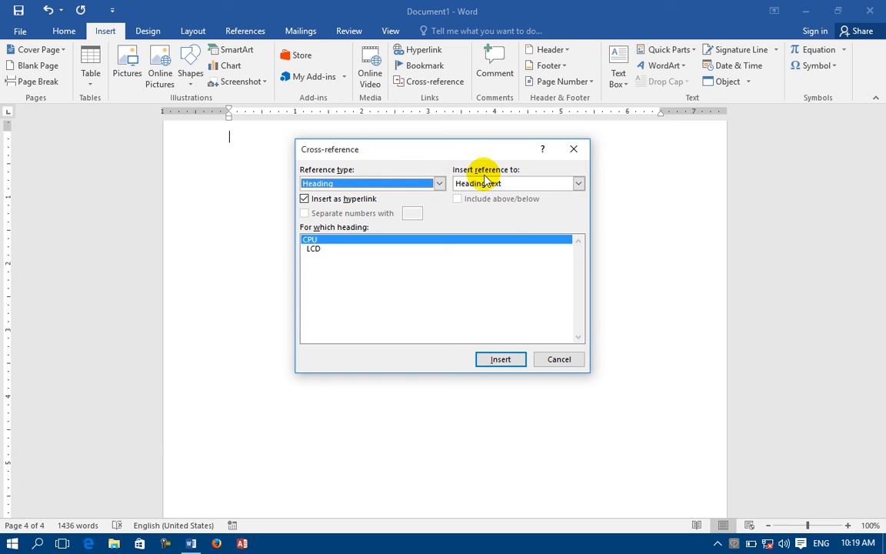
{"action": "left_click", "coordinate": [489, 187]}
{"action": "left_click", "coordinate": [487, 197]}
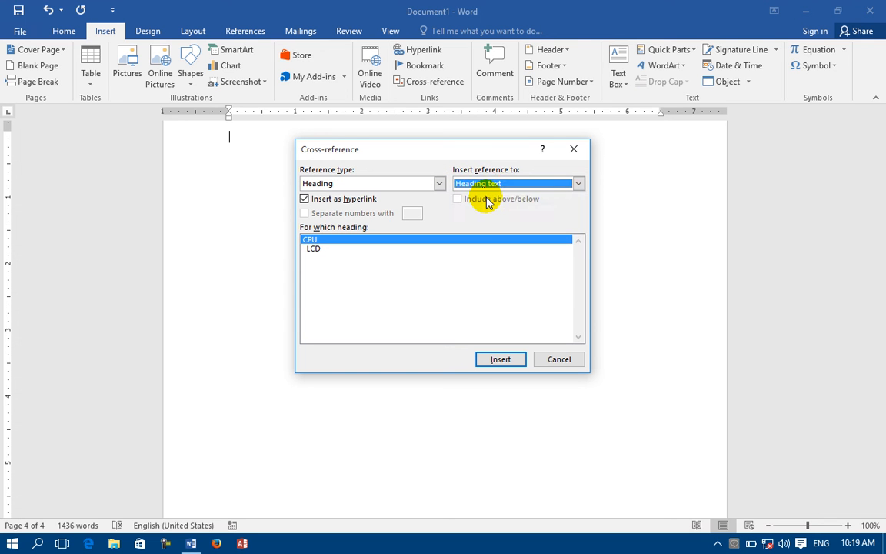
{"action": "left_click", "coordinate": [498, 360]}
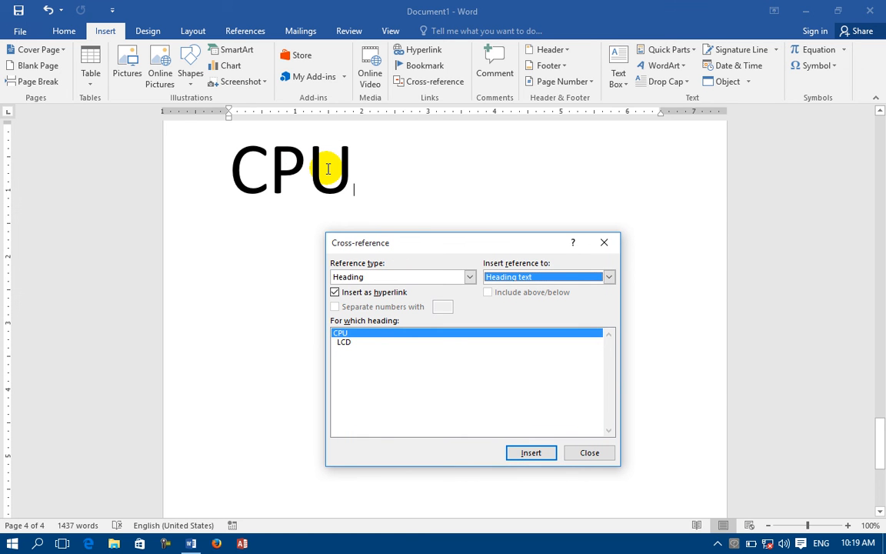
Add a cross-reference to the LCD heading text, then switch the display to Page number.
{"action": "left_click", "coordinate": [350, 342]}
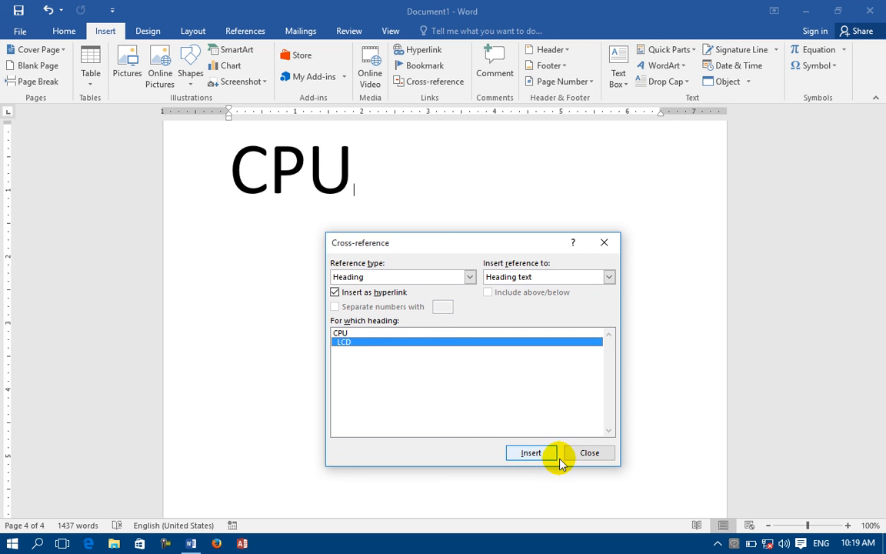
{"action": "left_click", "coordinate": [538, 455]}
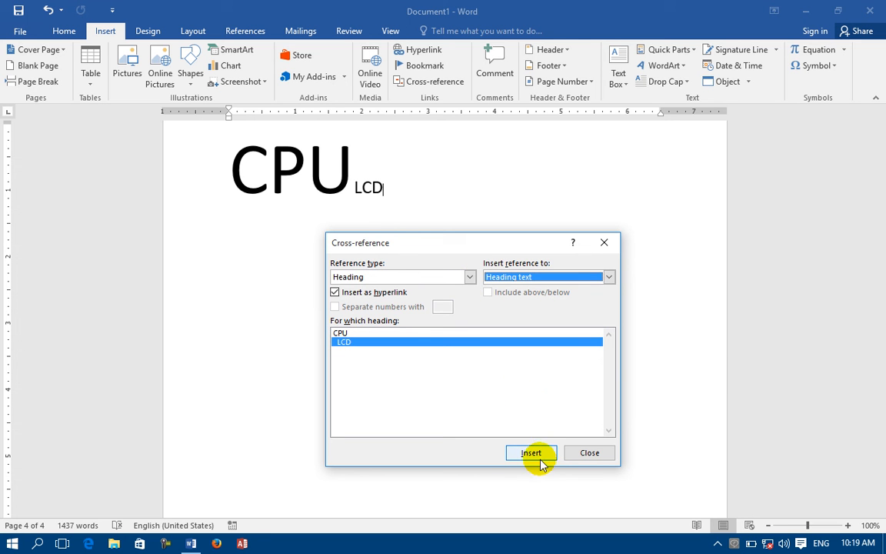
{"action": "left_click", "coordinate": [421, 277]}
{"action": "left_click", "coordinate": [404, 289]}
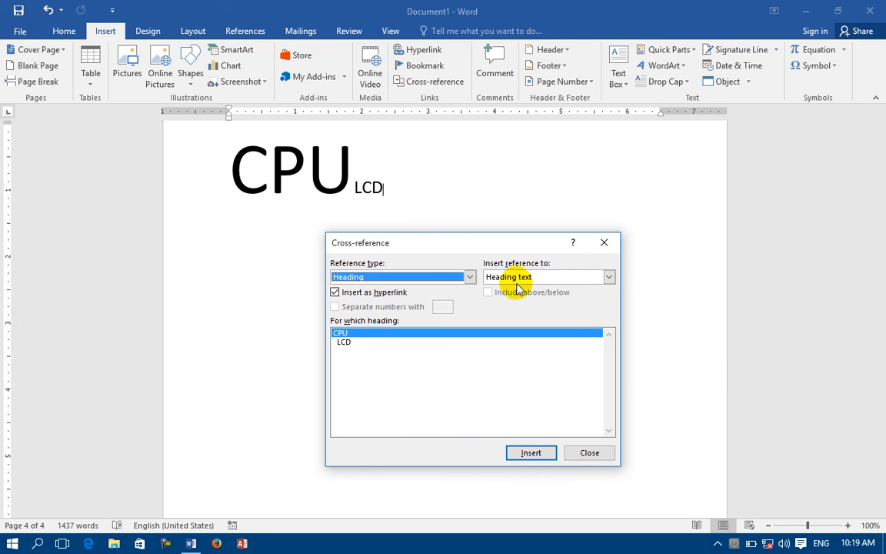
{"action": "left_click", "coordinate": [510, 277]}
{"action": "left_click", "coordinate": [517, 300]}
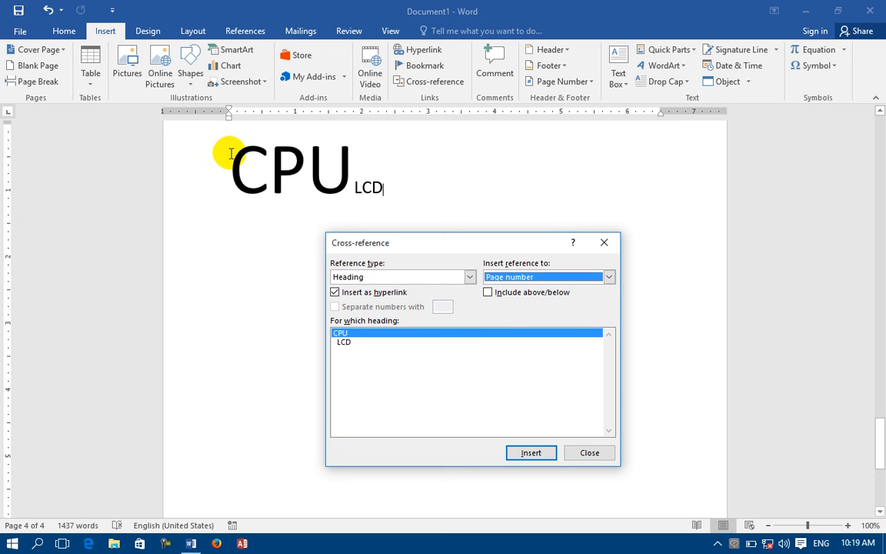
{"action": "left_click", "coordinate": [402, 190]}
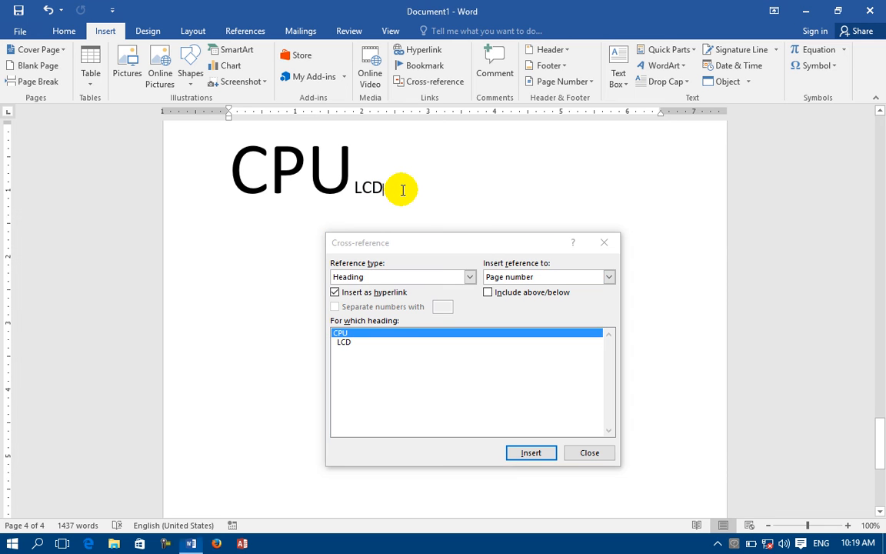
On a new line, insert a page-number cross-reference to the CPU heading.
{"action": "key", "text": "Return"}
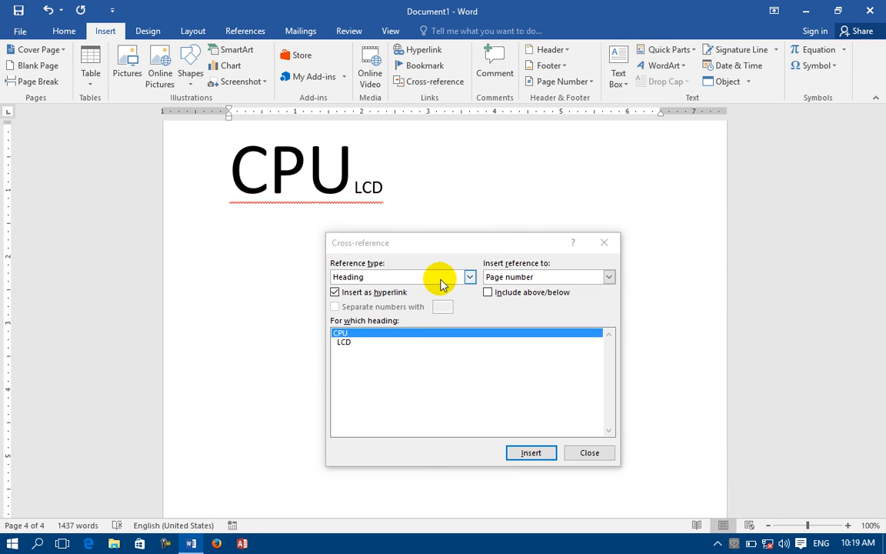
{"action": "left_click", "coordinate": [375, 282]}
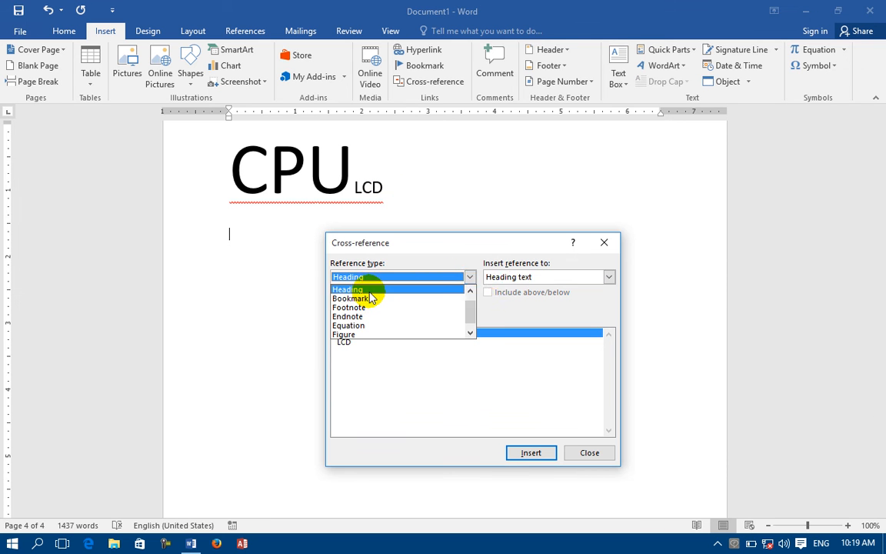
{"action": "left_click", "coordinate": [385, 288]}
{"action": "left_click", "coordinate": [499, 279]}
{"action": "left_click", "coordinate": [500, 293]}
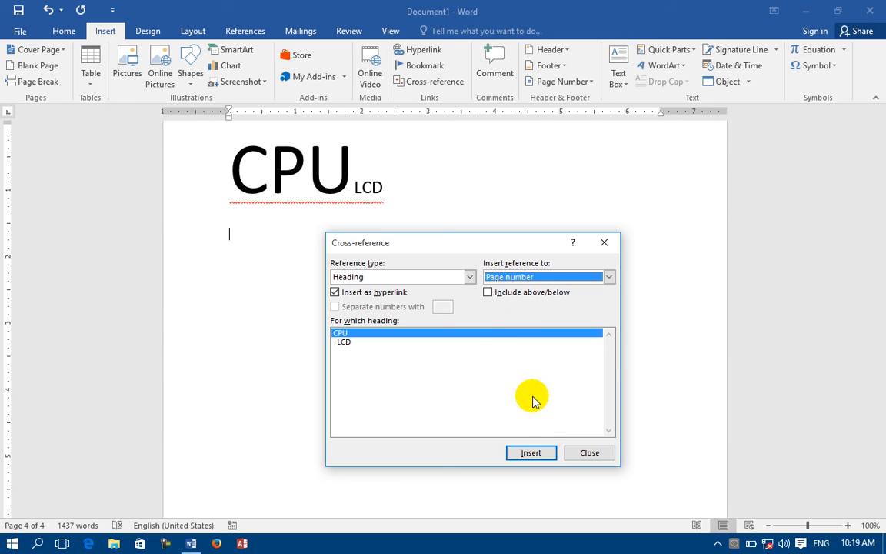
{"action": "left_click", "coordinate": [531, 454]}
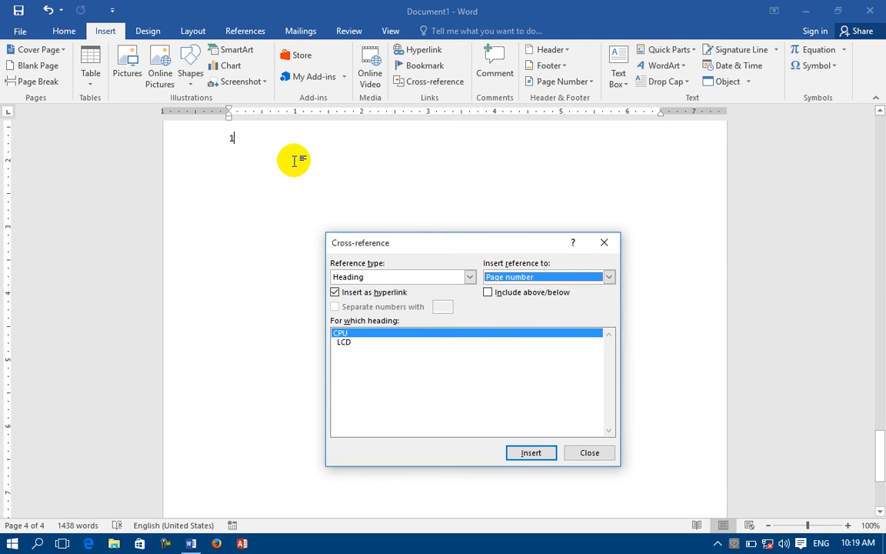
{"action": "type", "text": "1"}
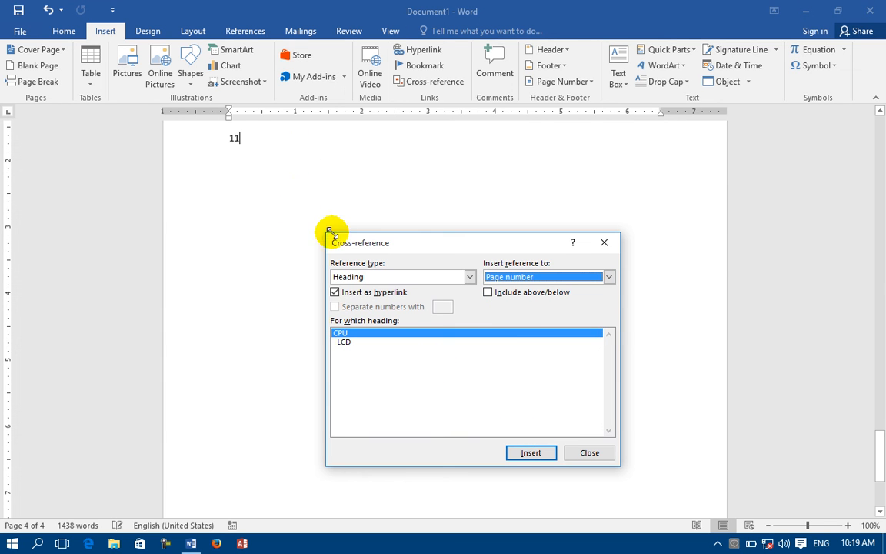
{"action": "key", "text": "alt+Down"}
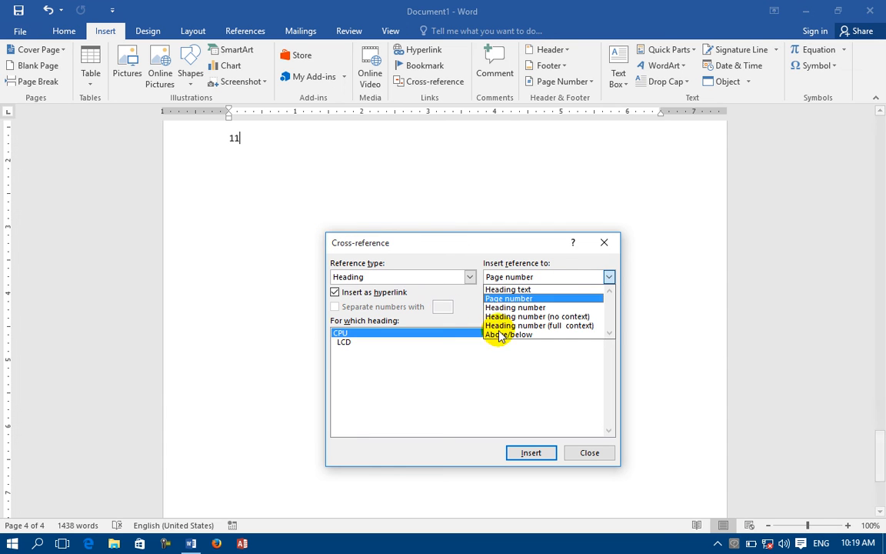
{"action": "left_click", "coordinate": [528, 299]}
Insert the LCD heading's page-number reference, then undo it with Ctrl+Z.
{"action": "left_click", "coordinate": [344, 342]}
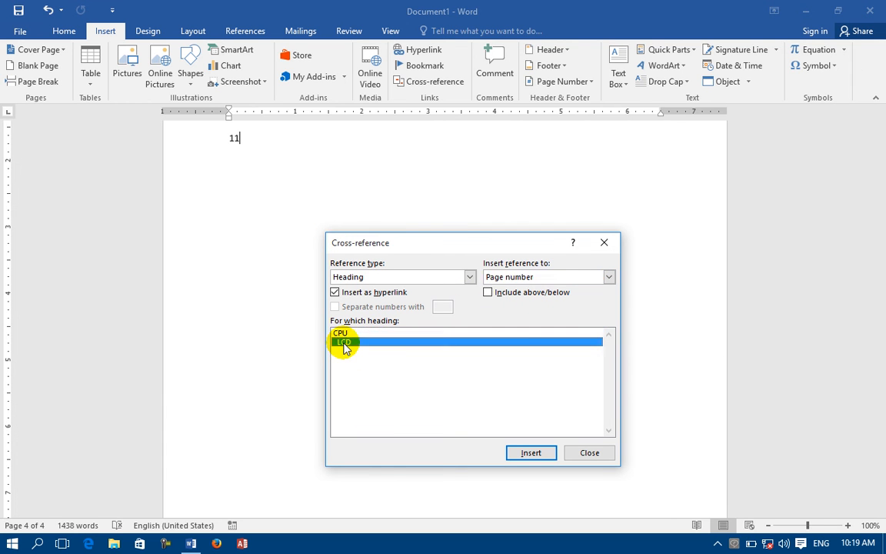
{"action": "left_click", "coordinate": [512, 278]}
{"action": "left_click", "coordinate": [514, 300]}
{"action": "left_click", "coordinate": [523, 451]}
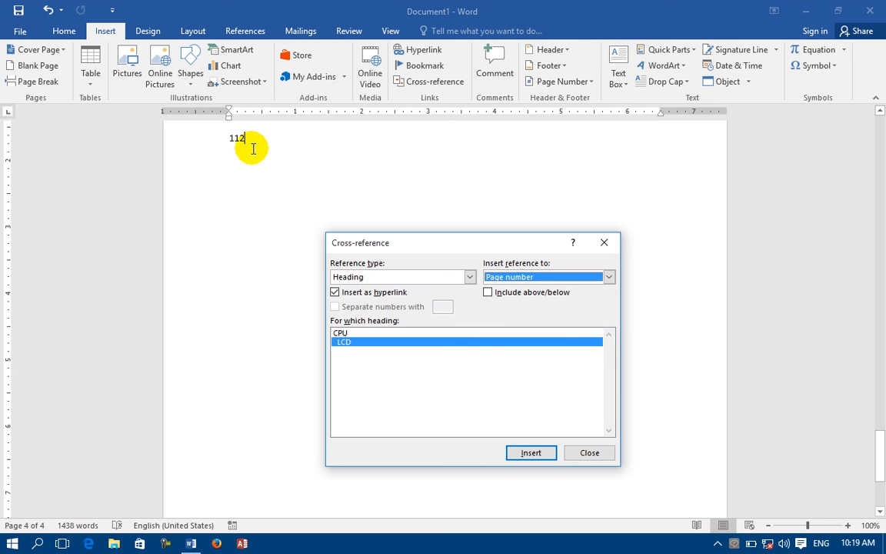
{"action": "left_click", "coordinate": [256, 149]}
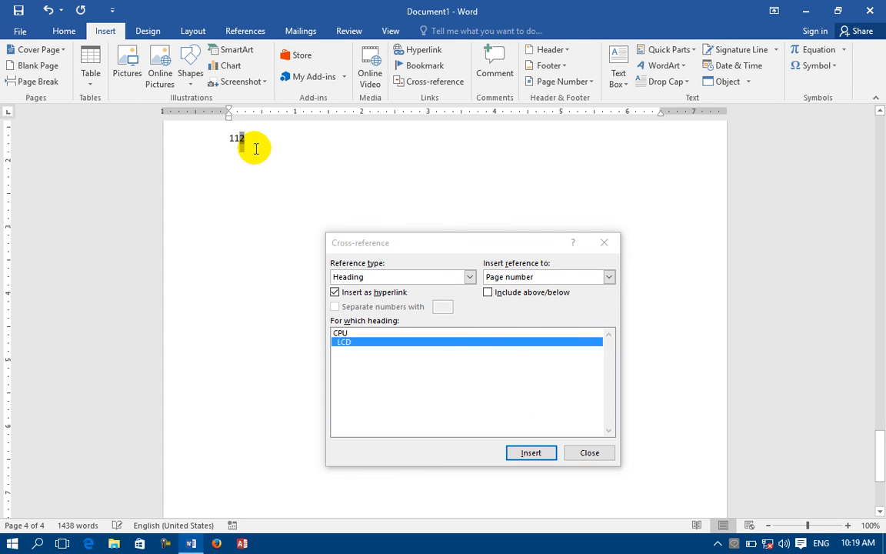
{"action": "key", "text": "ctrl+z"}
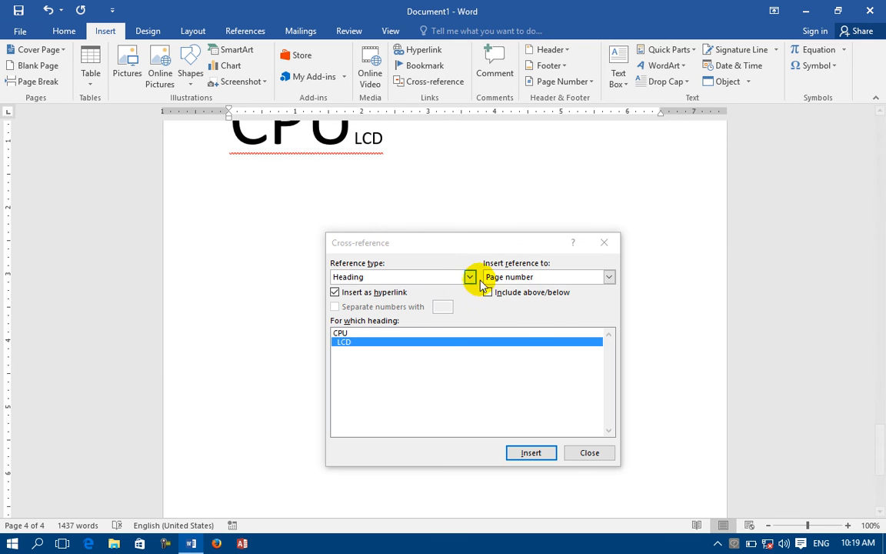
Insert heading-number cross-references to CPU and LCD, plus one to LCD without context.
{"action": "left_click", "coordinate": [512, 278]}
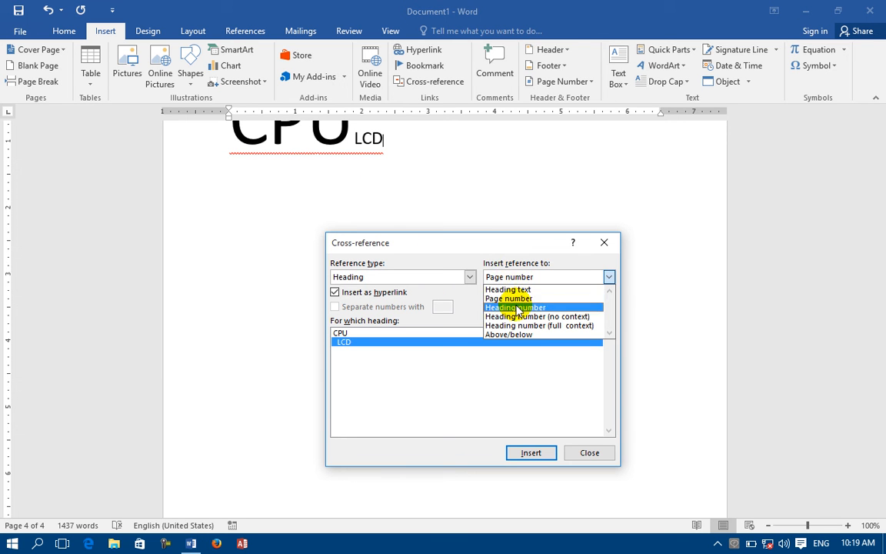
{"action": "left_click", "coordinate": [512, 308]}
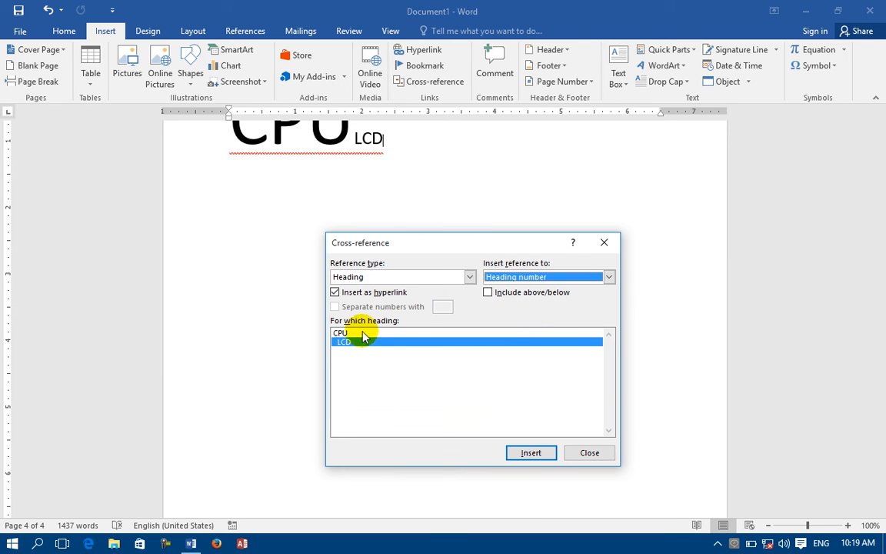
{"action": "left_click", "coordinate": [343, 333]}
{"action": "left_click", "coordinate": [531, 453]}
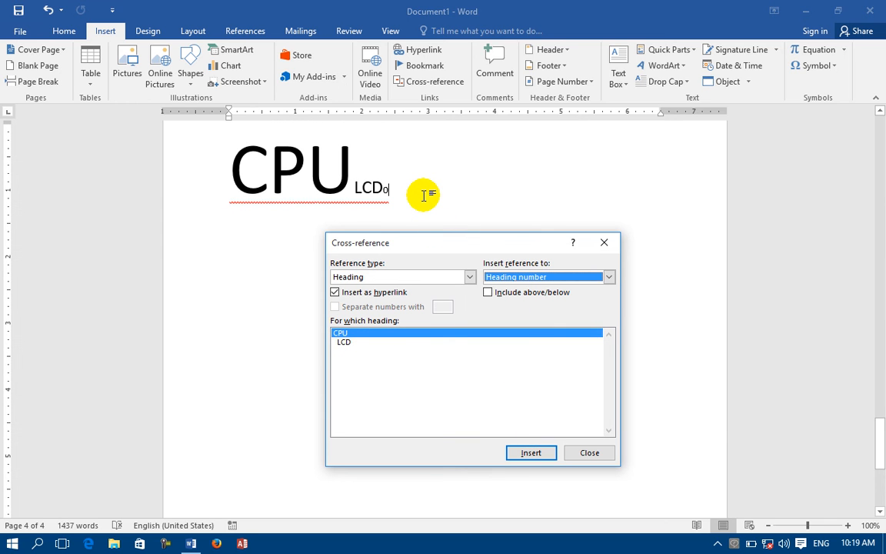
{"action": "left_click", "coordinate": [344, 343]}
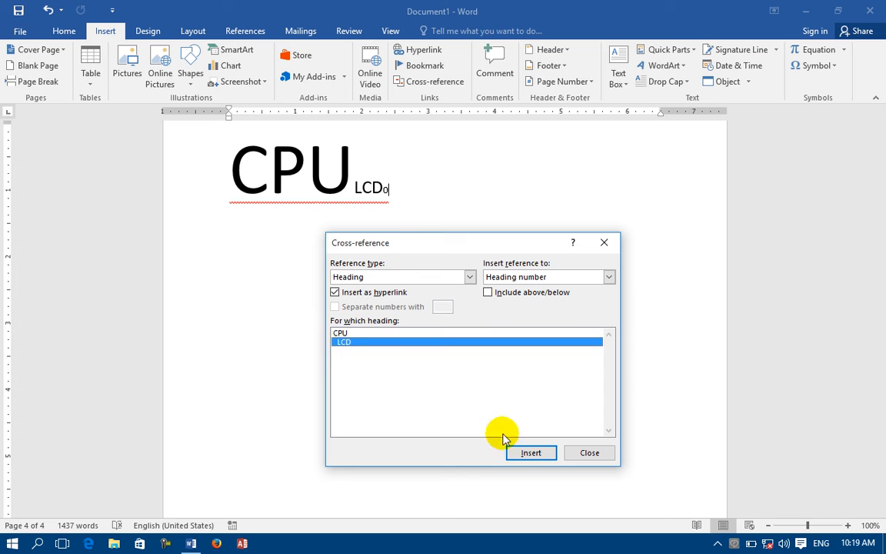
{"action": "left_click", "coordinate": [518, 453]}
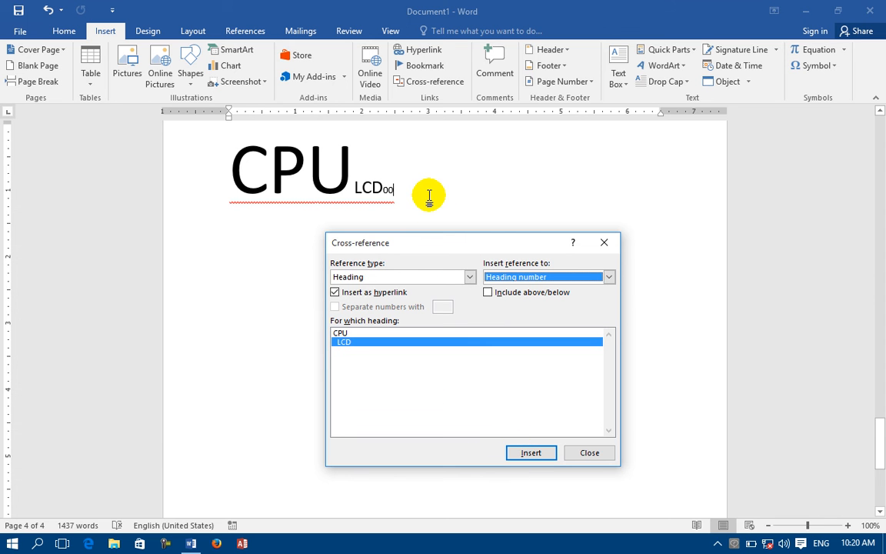
{"action": "left_click", "coordinate": [556, 277]}
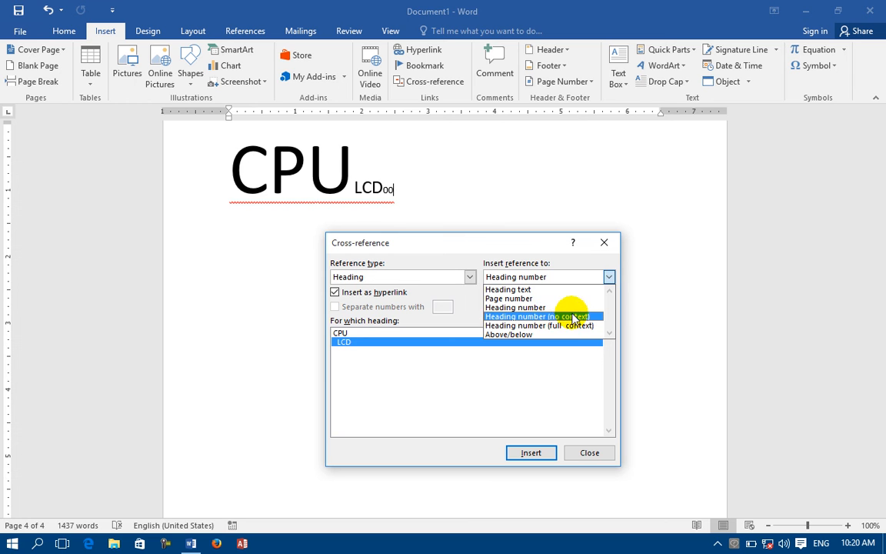
{"action": "left_click", "coordinate": [569, 316]}
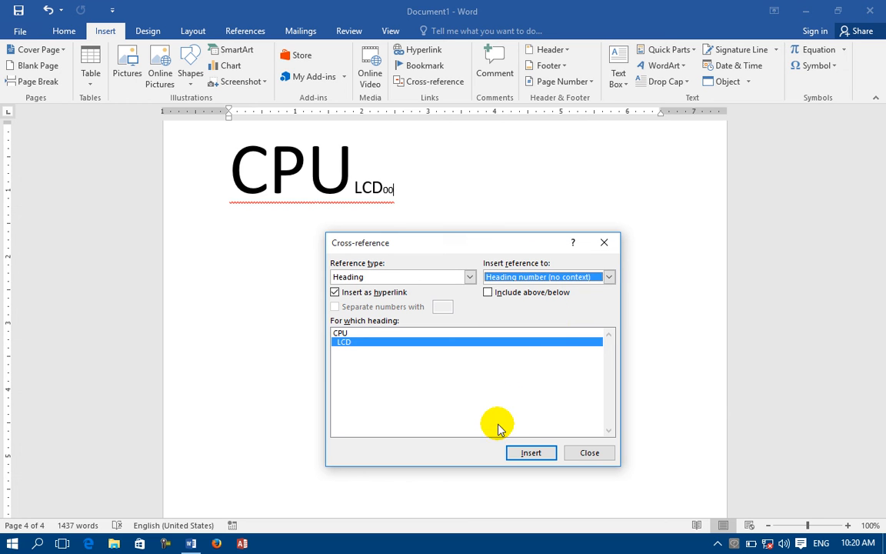
{"action": "left_click", "coordinate": [530, 451]}
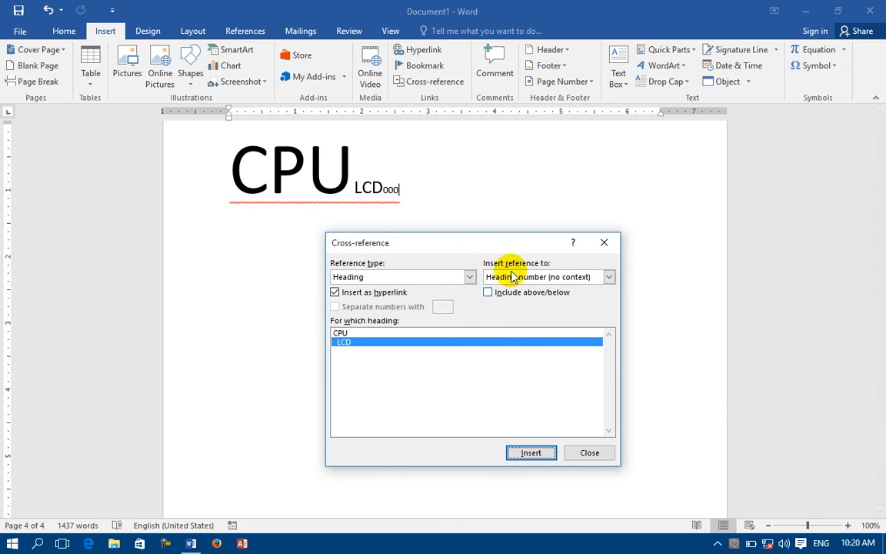
Switch the display to Above/below and insert above/below references to LCD reading 'above'.
{"action": "left_click", "coordinate": [515, 275]}
{"action": "left_click", "coordinate": [507, 327]}
{"action": "left_click", "coordinate": [608, 277]}
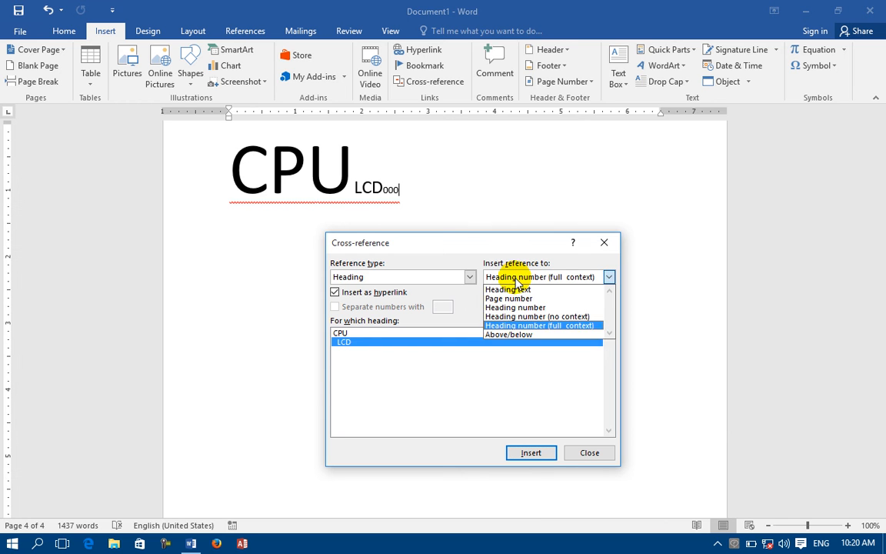
{"action": "left_click", "coordinate": [529, 336]}
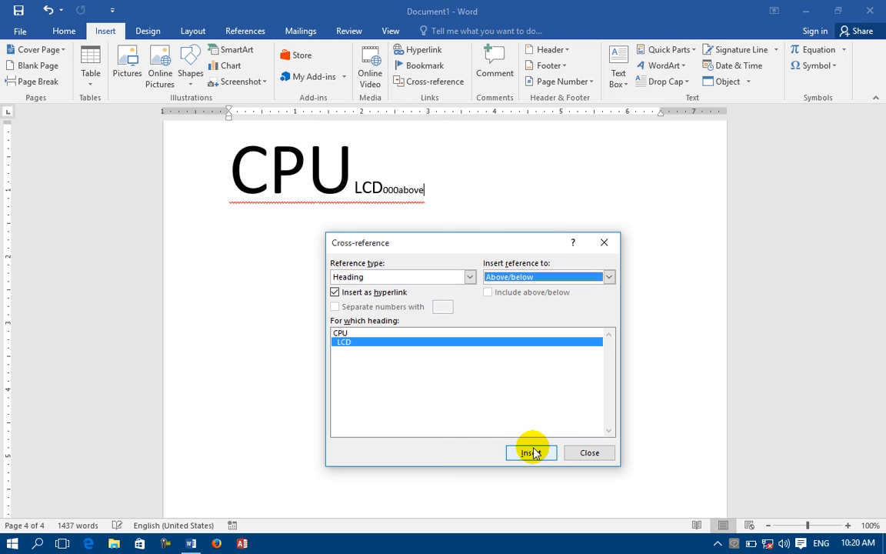
{"action": "left_click", "coordinate": [568, 277]}
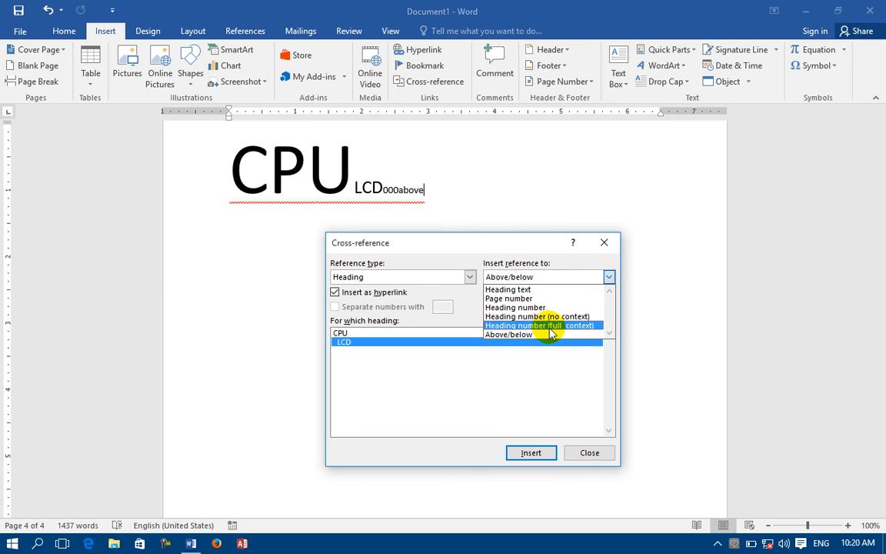
{"action": "left_click", "coordinate": [543, 336]}
{"action": "left_click", "coordinate": [523, 452]}
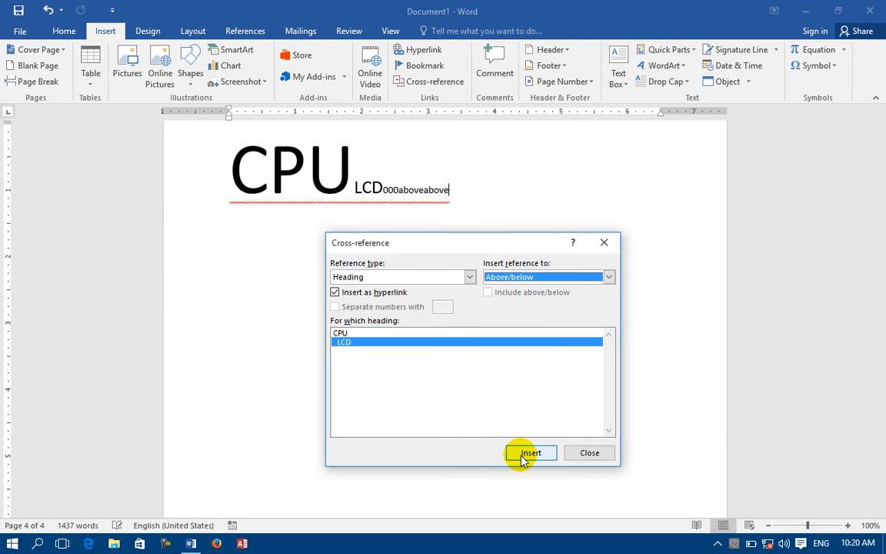
{"action": "left_click", "coordinate": [443, 279]}
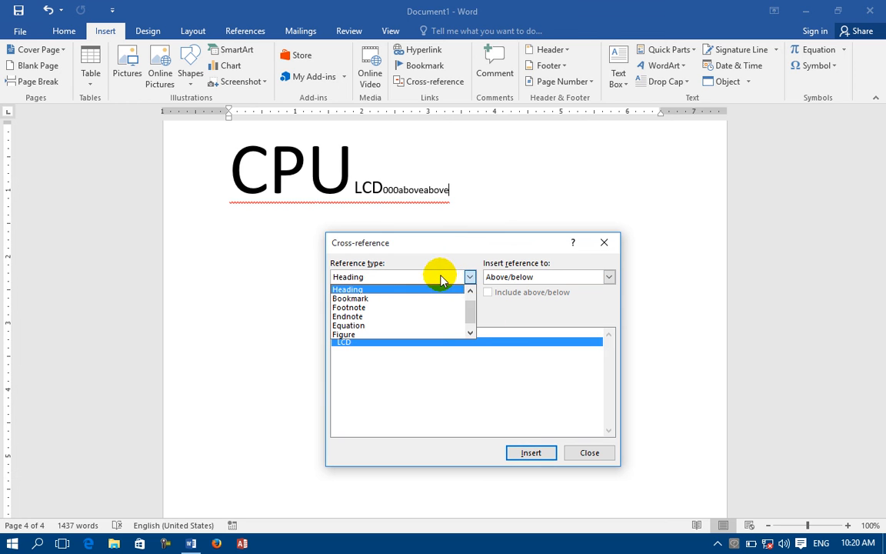
Switch the cross-reference type to Bookmark, then close the dialog.
{"action": "left_click", "coordinate": [352, 299]}
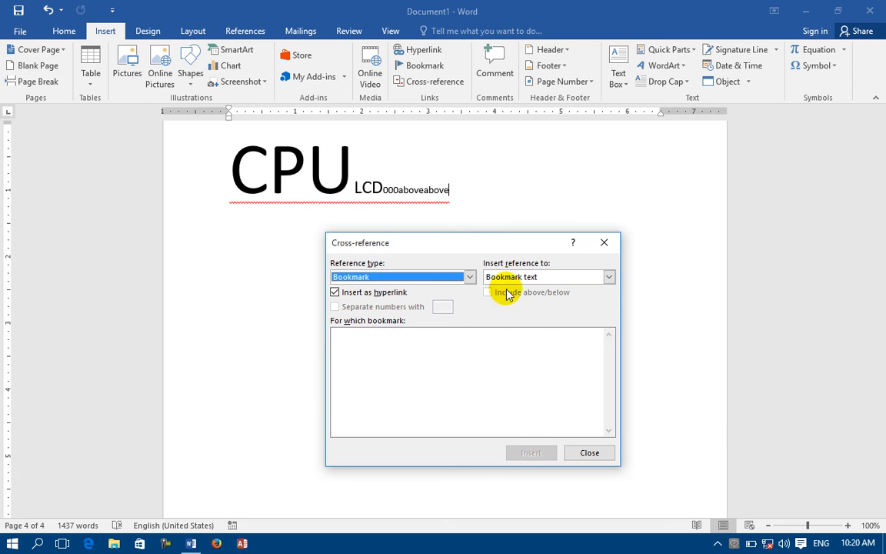
{"action": "left_click", "coordinate": [513, 279]}
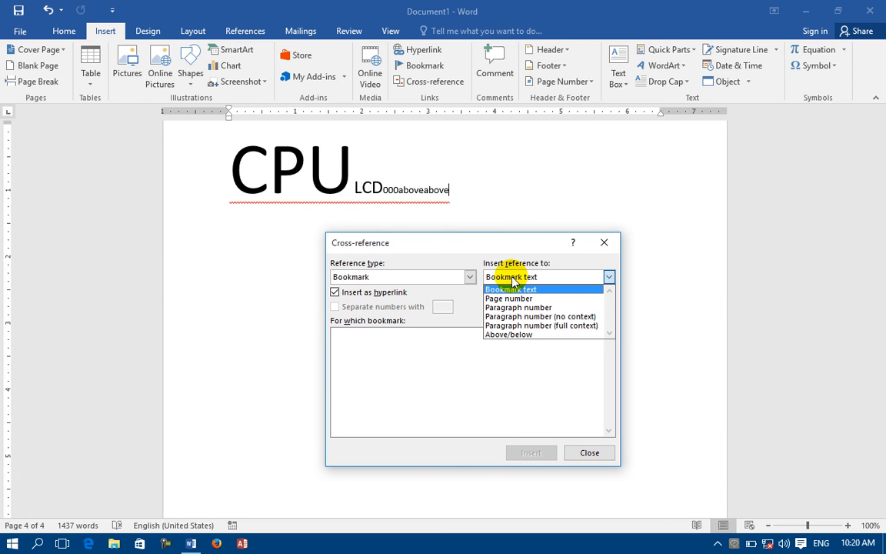
{"action": "left_click", "coordinate": [584, 451]}
{"action": "left_click", "coordinate": [586, 451]}
{"action": "scroll", "coordinate": [589, 446], "scroll_direction": "up", "scroll_amount": 5}
{"action": "scroll", "coordinate": [589, 446], "scroll_direction": "up", "scroll_amount": 5}
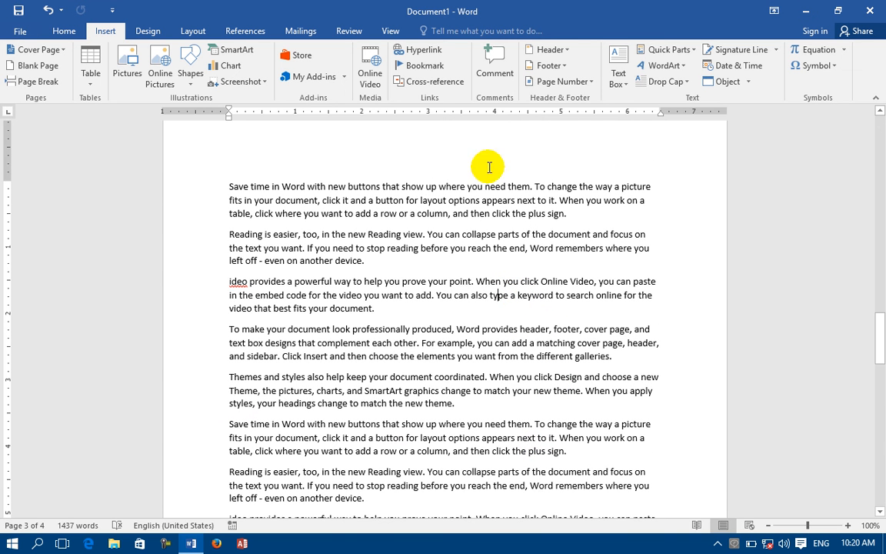
Add bookmarks a and b in the page-3 body text.
{"action": "left_click", "coordinate": [422, 67]}
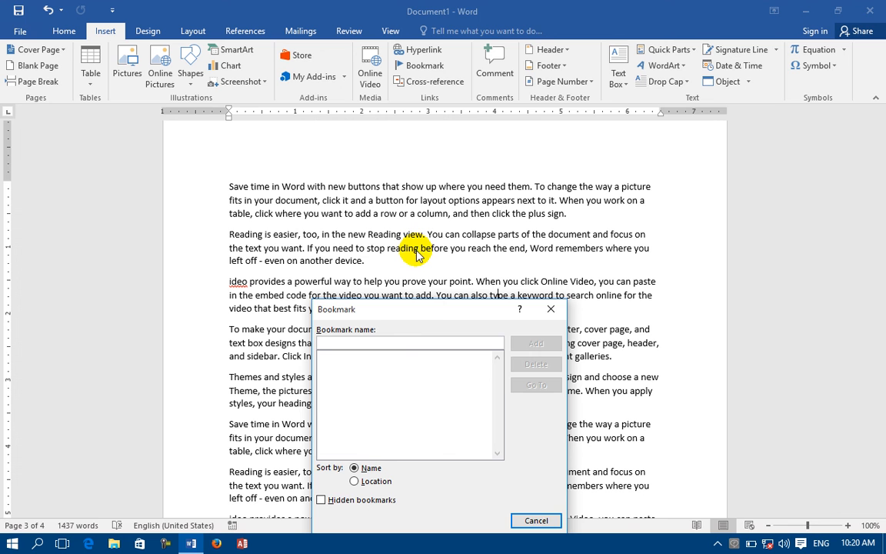
{"action": "type", "text": "a"}
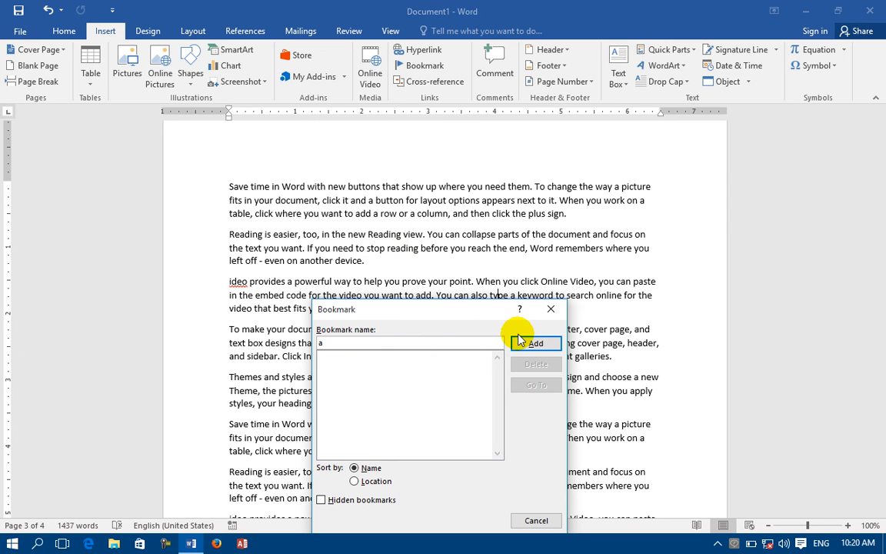
{"action": "left_click", "coordinate": [520, 344]}
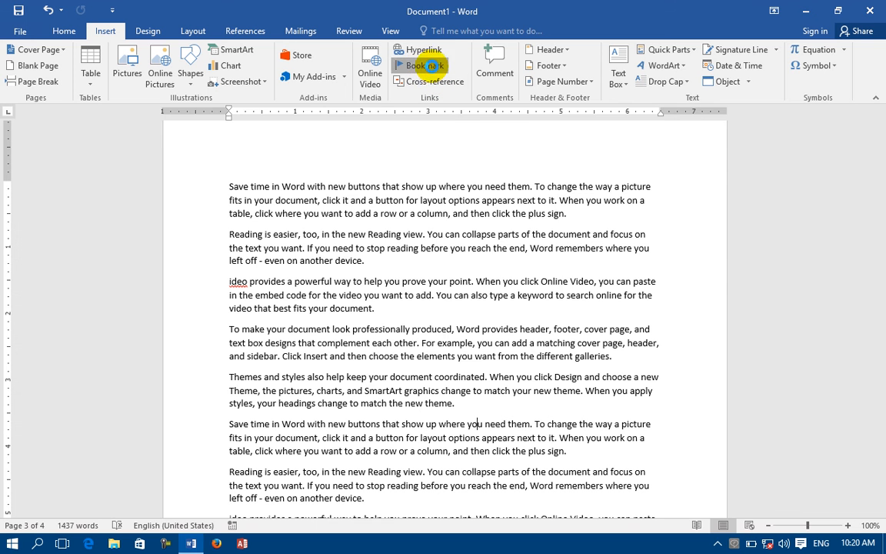
{"action": "left_click", "coordinate": [423, 66]}
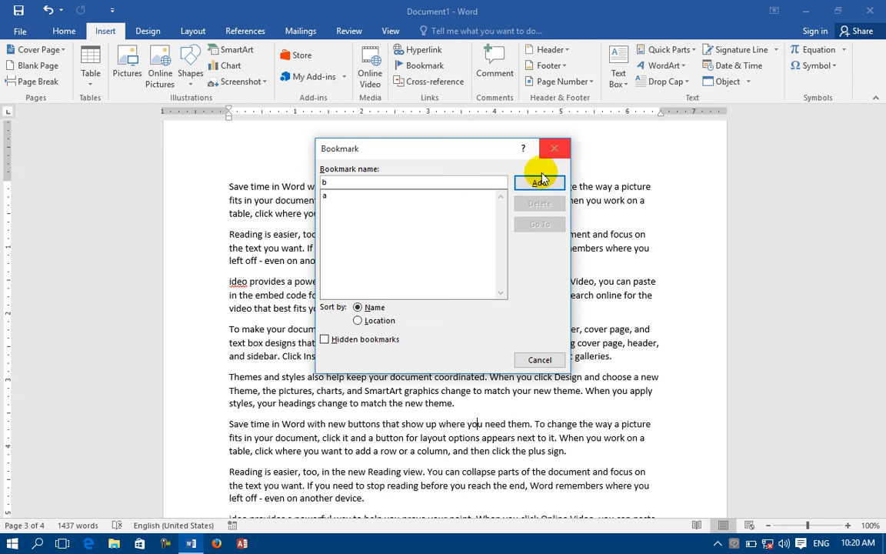
{"action": "left_click", "coordinate": [554, 148]}
Place the caret further down the sample text and add another bookmark there.
{"action": "scroll", "coordinate": [444, 416], "scroll_direction": "down", "scroll_amount": 2}
{"action": "scroll", "coordinate": [444, 416], "scroll_direction": "down", "scroll_amount": 3}
{"action": "left_click", "coordinate": [408, 415]}
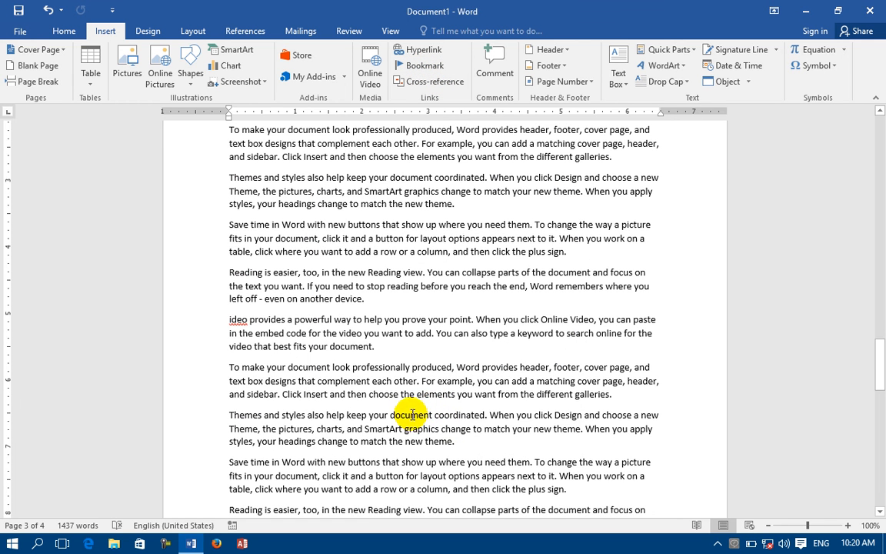
{"action": "left_click", "coordinate": [408, 65]}
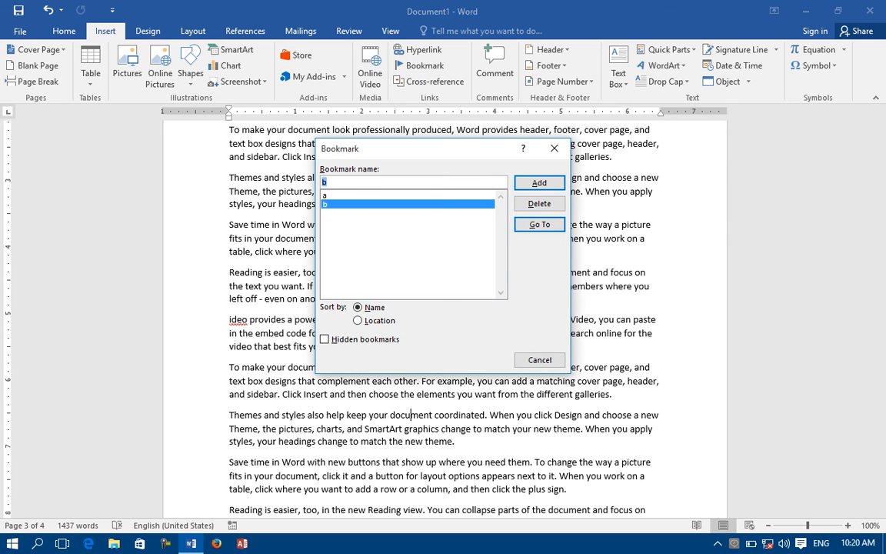
{"action": "left_click", "coordinate": [538, 183]}
{"action": "scroll", "coordinate": [531, 184], "scroll_direction": "down", "scroll_amount": 8}
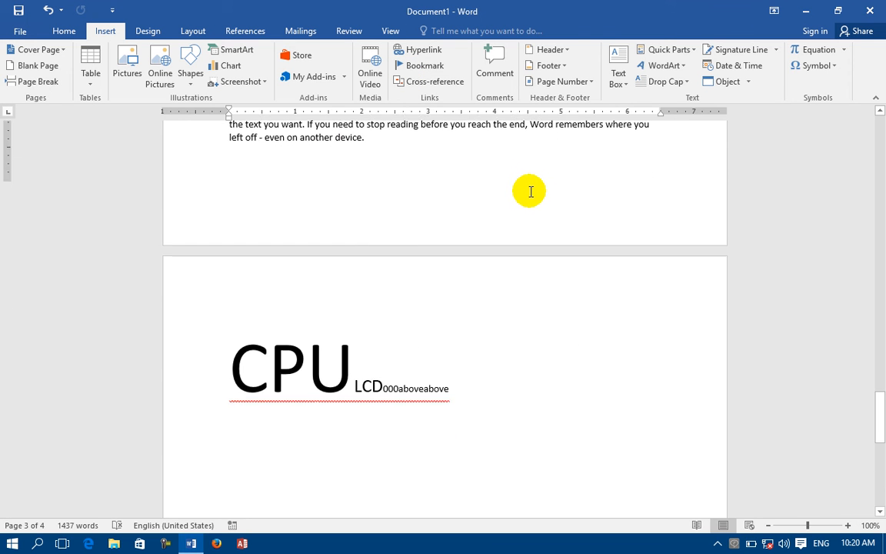
{"action": "scroll", "coordinate": [529, 184], "scroll_direction": "down", "scroll_amount": 4}
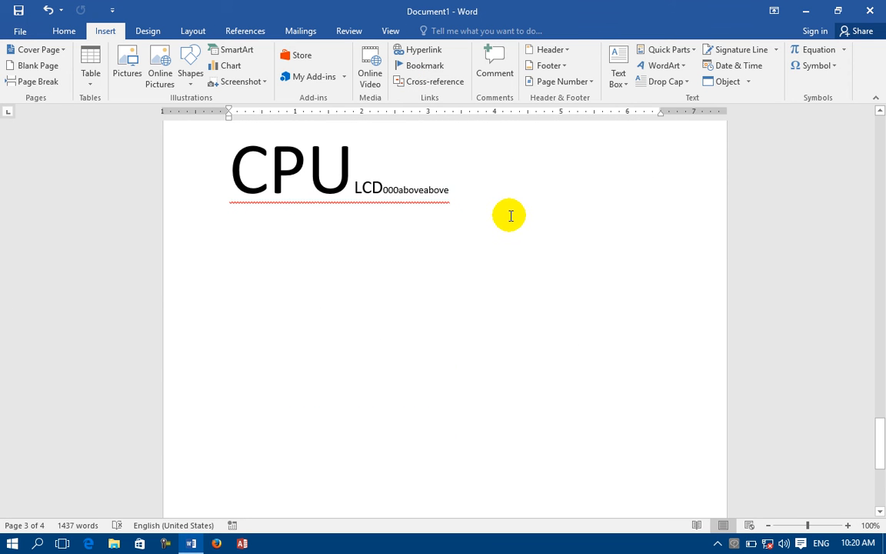
Insert a Bookmark cross-reference showing bookmark c's paragraph number.
{"action": "left_click", "coordinate": [426, 81]}
{"action": "left_click", "coordinate": [375, 278]}
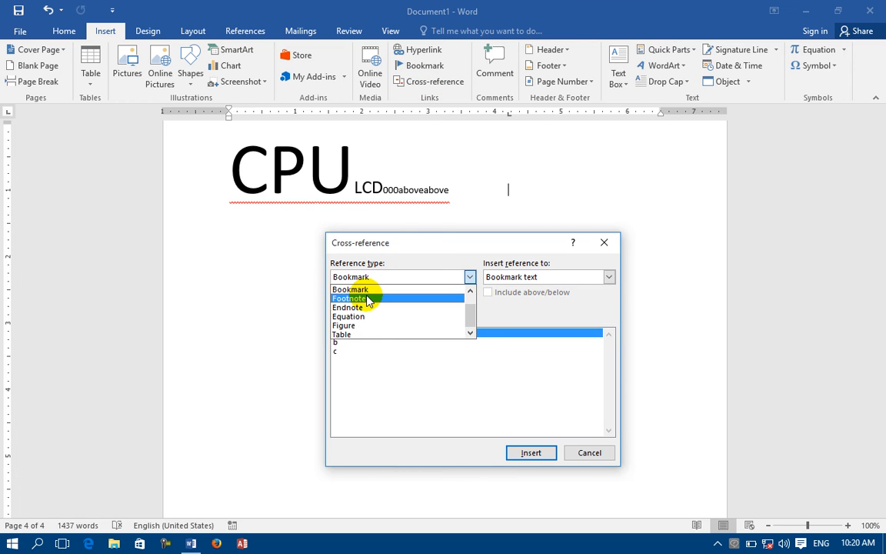
{"action": "left_click", "coordinate": [366, 288]}
{"action": "left_click", "coordinate": [496, 279]}
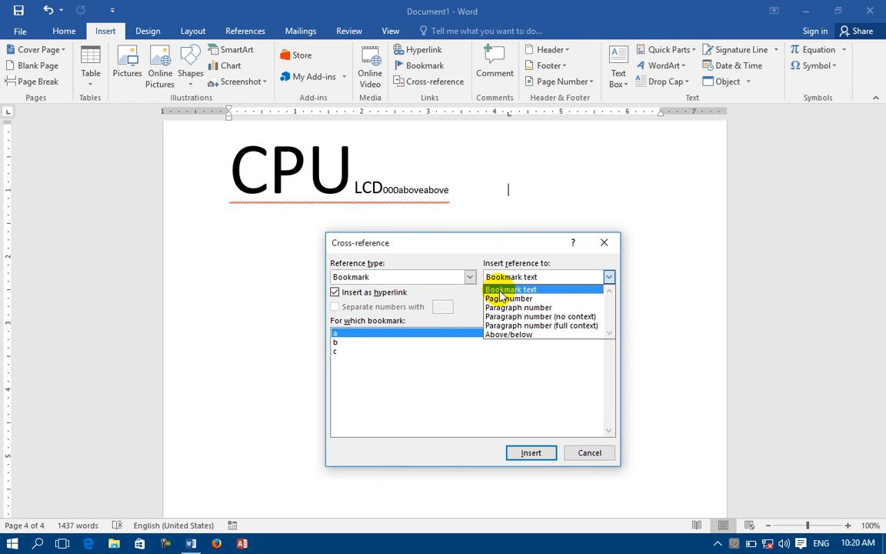
{"action": "left_click", "coordinate": [508, 299]}
{"action": "left_click", "coordinate": [504, 277]}
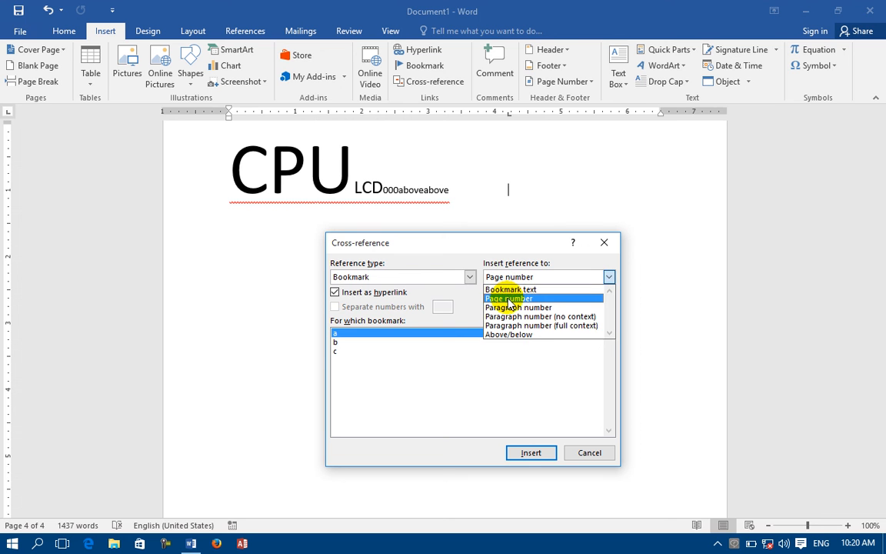
{"action": "left_click", "coordinate": [508, 290]}
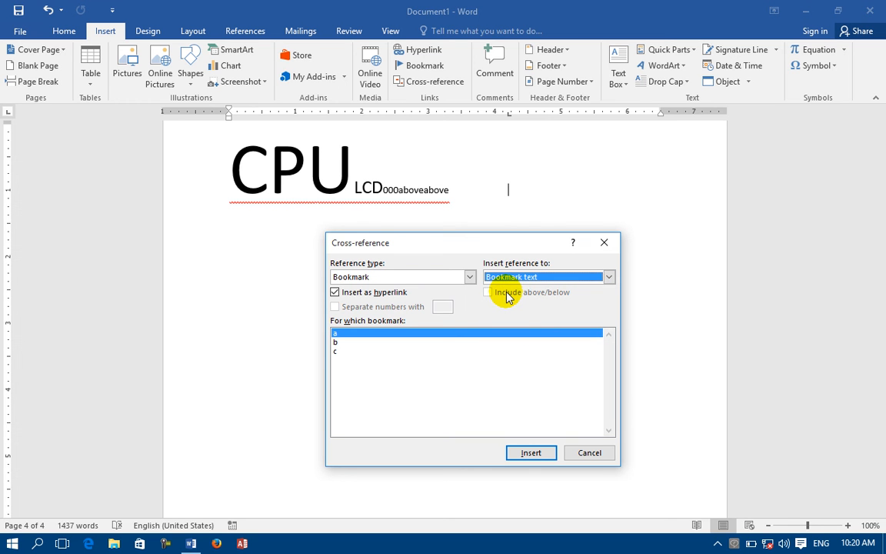
{"action": "left_click", "coordinate": [524, 277]}
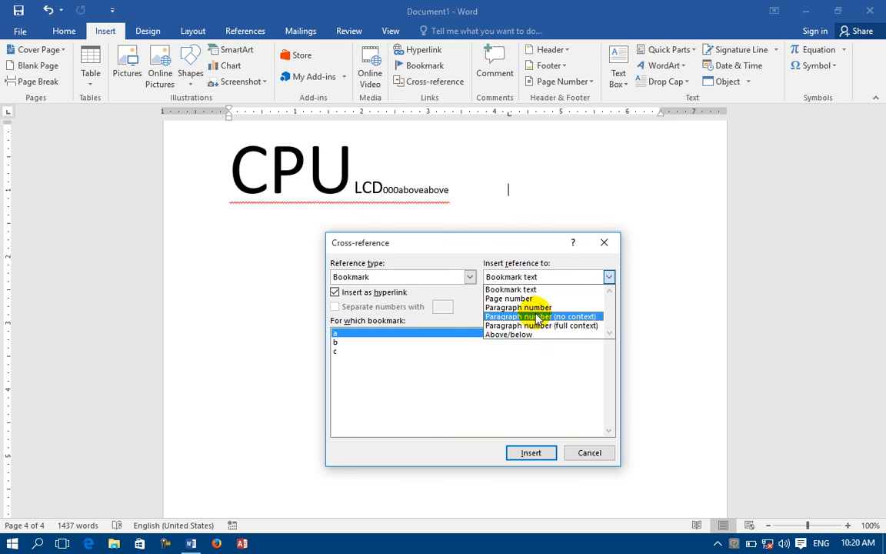
{"action": "left_click", "coordinate": [523, 307]}
{"action": "left_click", "coordinate": [336, 351]}
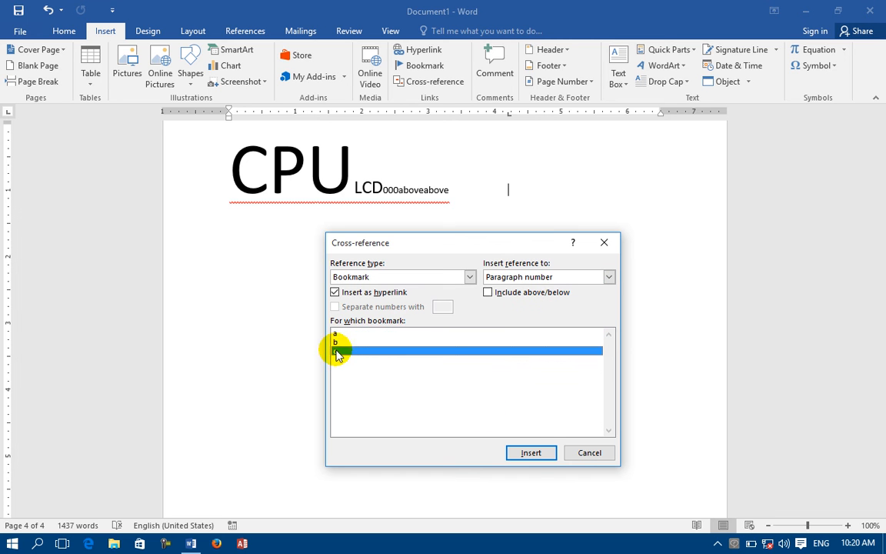
{"action": "left_click", "coordinate": [532, 453]}
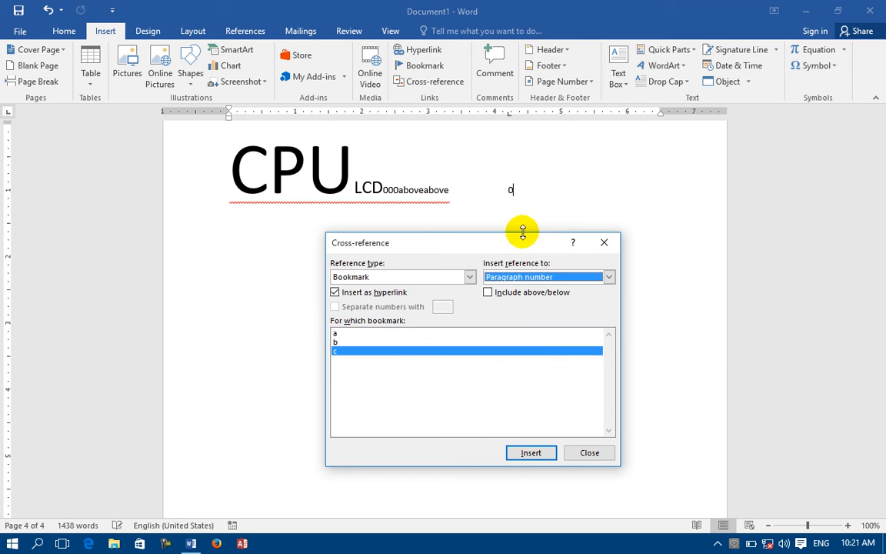
Insert bookmark b's page-number reference, then set the reference type to Table.
{"action": "left_click", "coordinate": [337, 341]}
{"action": "left_click", "coordinate": [546, 277]}
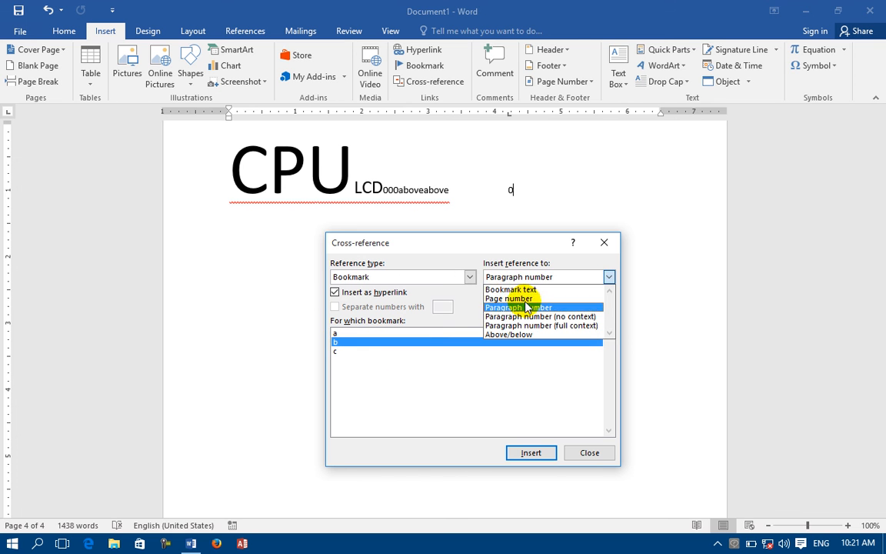
{"action": "left_click", "coordinate": [522, 299]}
{"action": "left_click", "coordinate": [530, 454]}
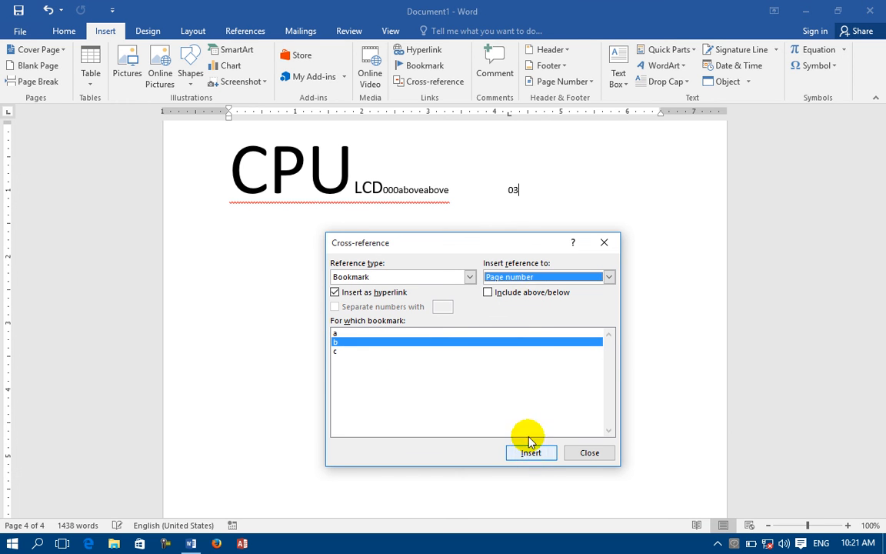
{"action": "left_click", "coordinate": [516, 194]}
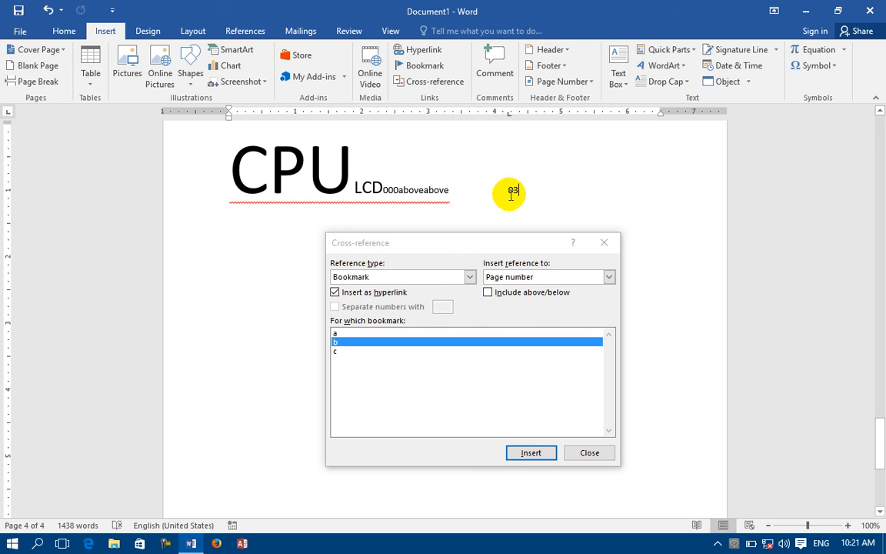
{"action": "left_click", "coordinate": [398, 277]}
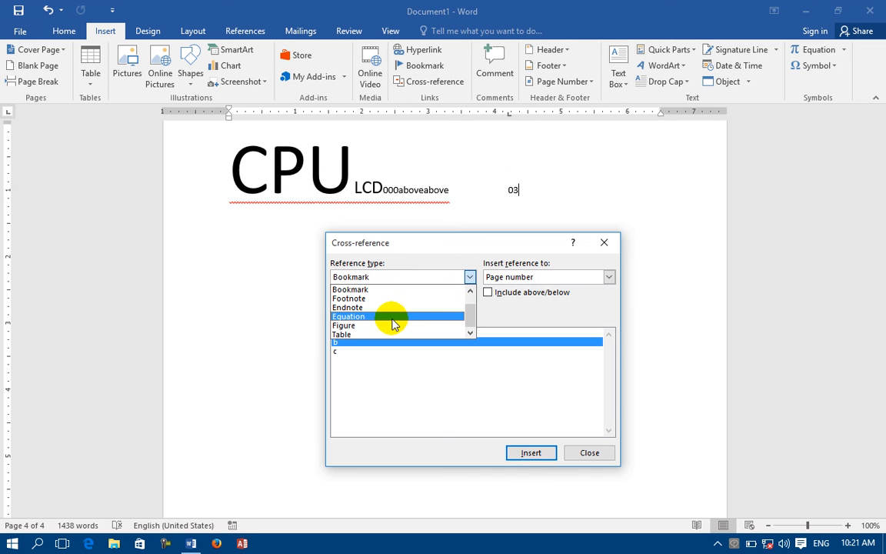
{"action": "left_click", "coordinate": [352, 334]}
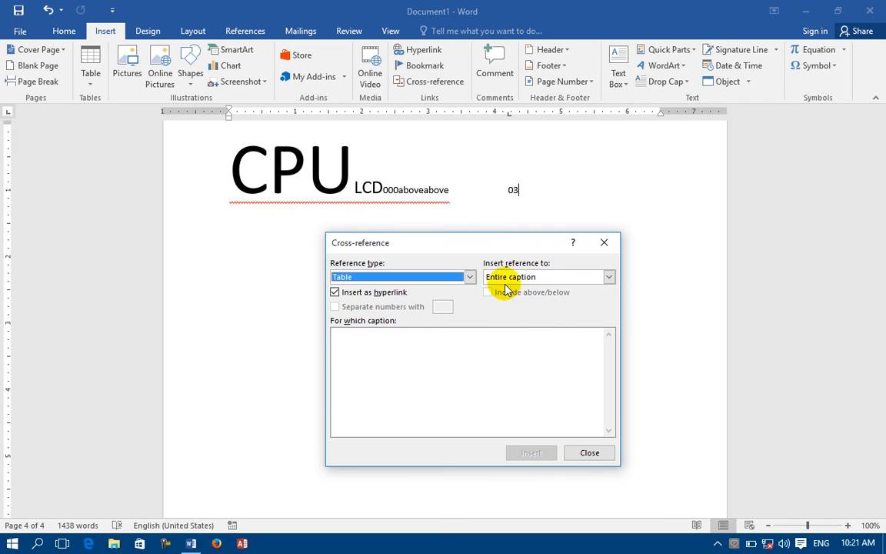
{"action": "left_click", "coordinate": [502, 277]}
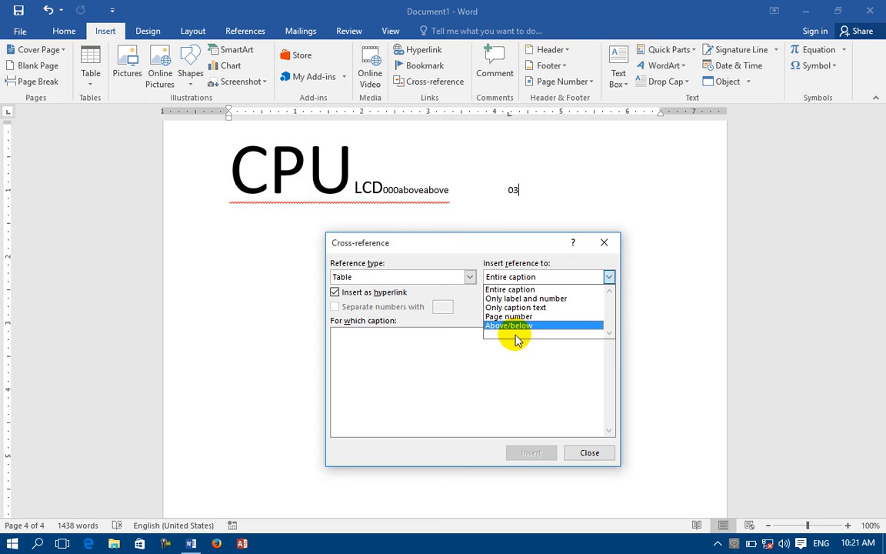